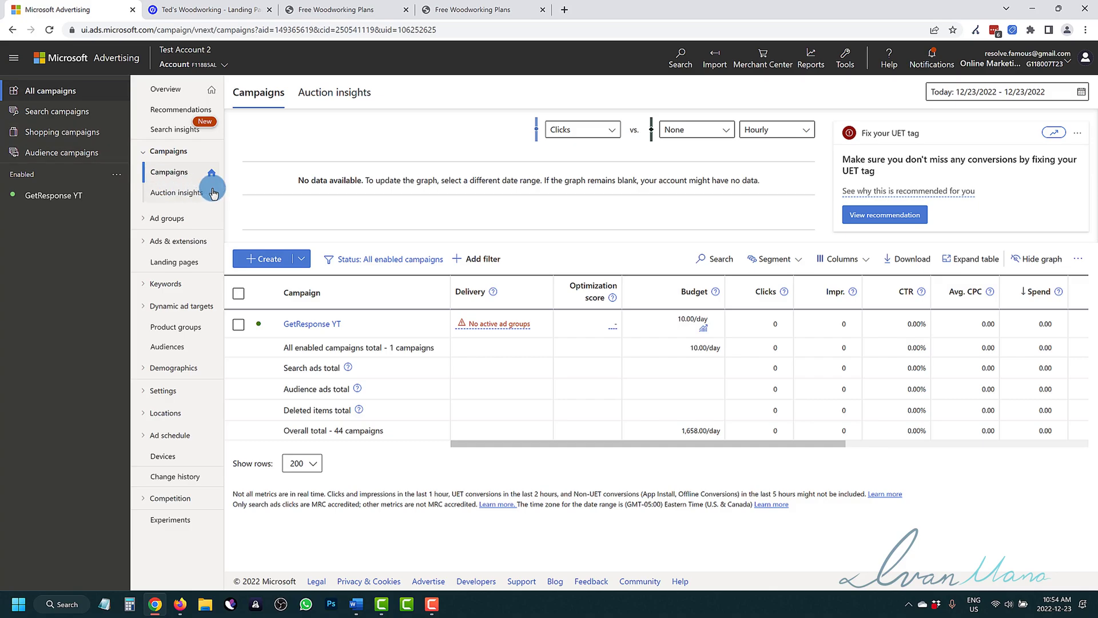
# Compare the woodworking landing page with its thank-you page, then go back to the Unbounce landing page overview
pyautogui.click(319, 7)
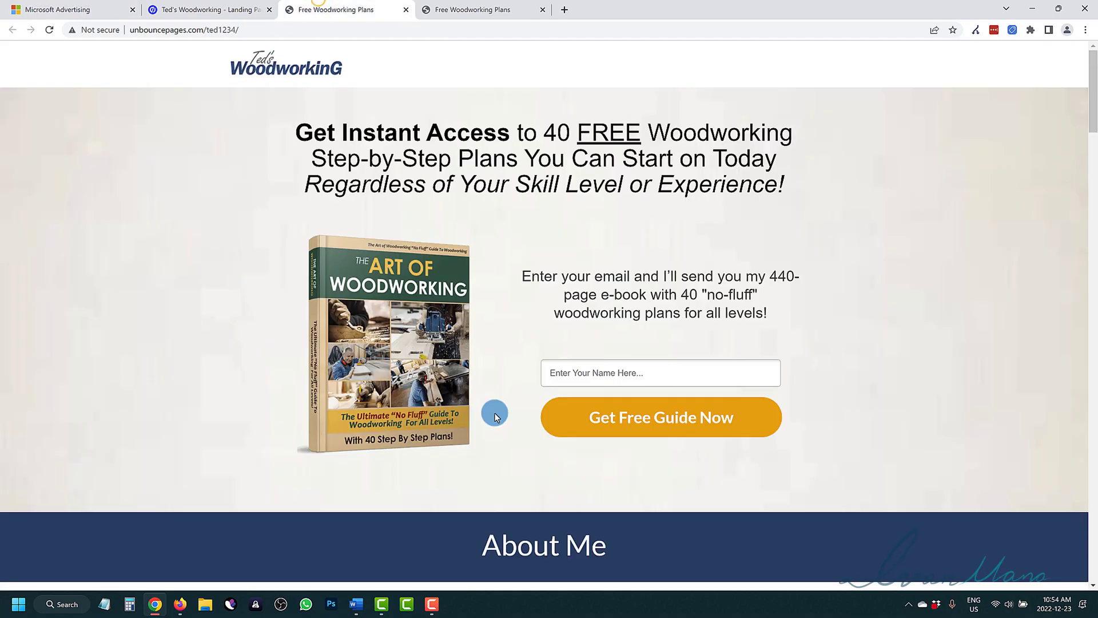
pyautogui.scroll(-10, 305, 314)
pyautogui.scroll(10, 305, 313)
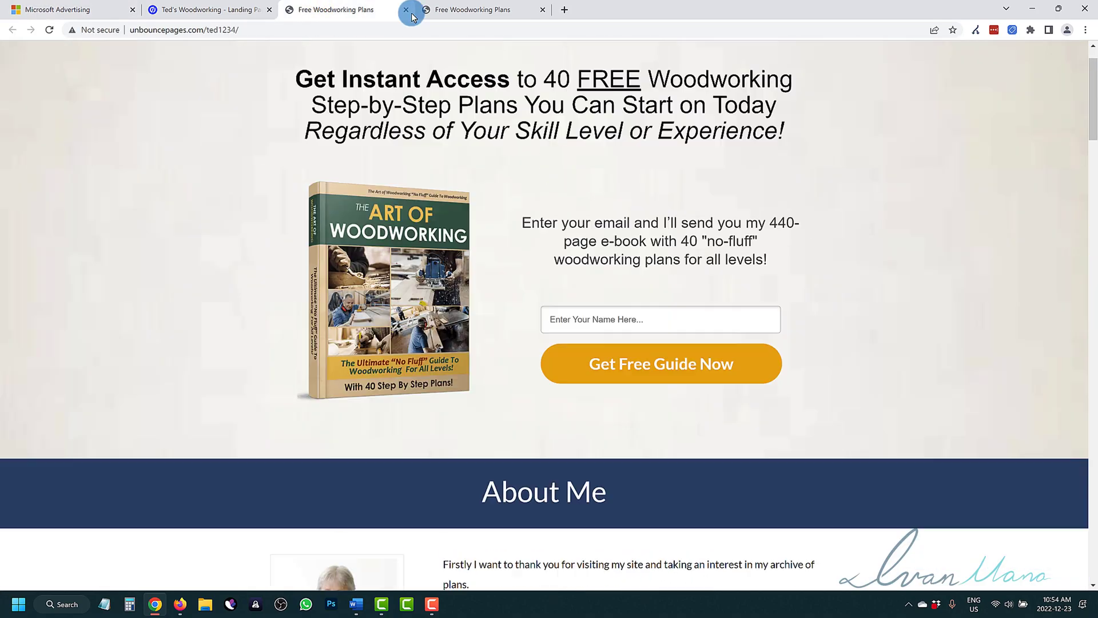
pyautogui.click(433, 9)
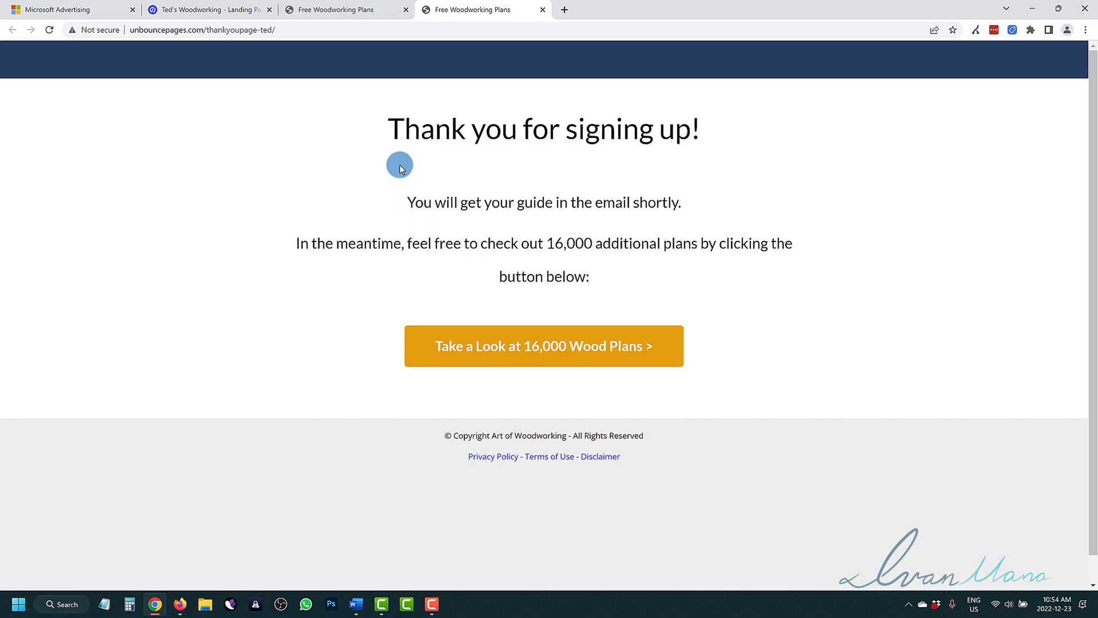
pyautogui.click(337, 5)
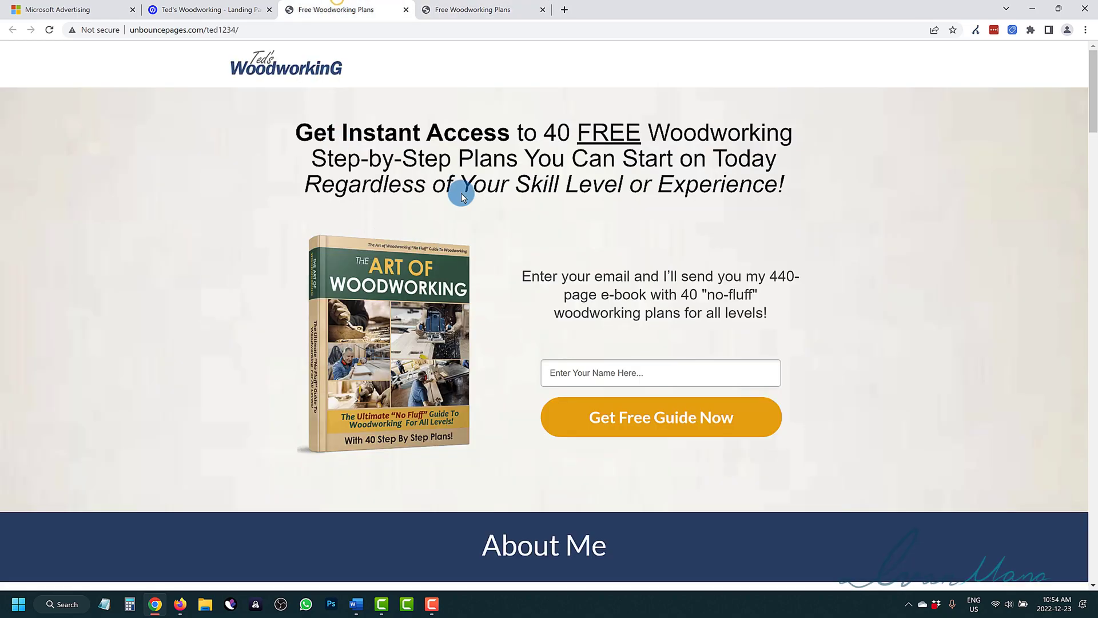
pyautogui.click(568, 373)
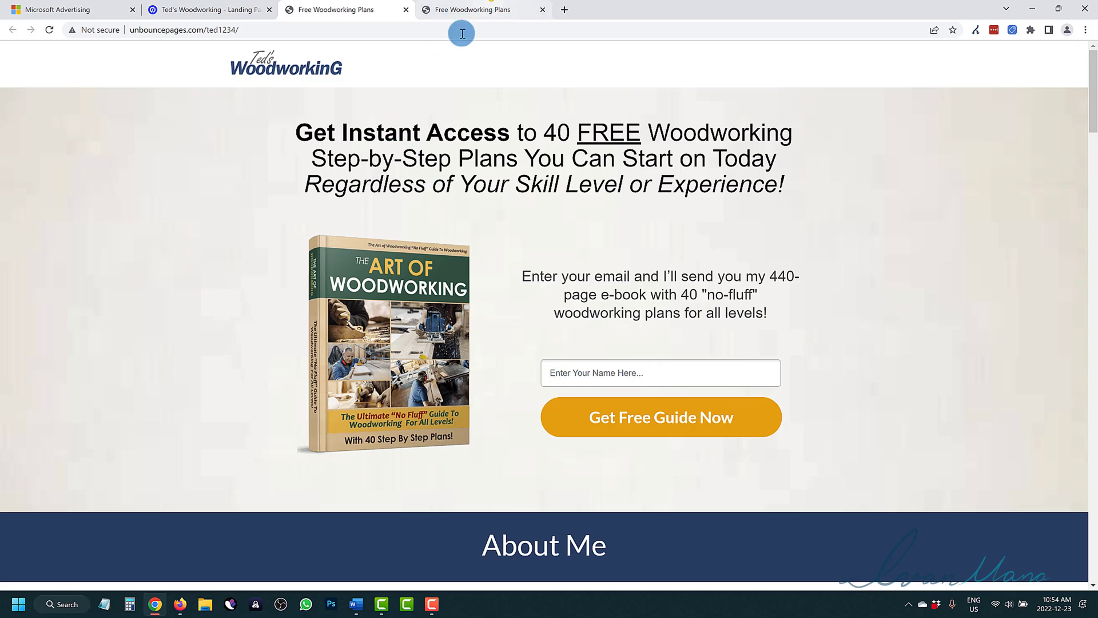
pyautogui.click(463, 10)
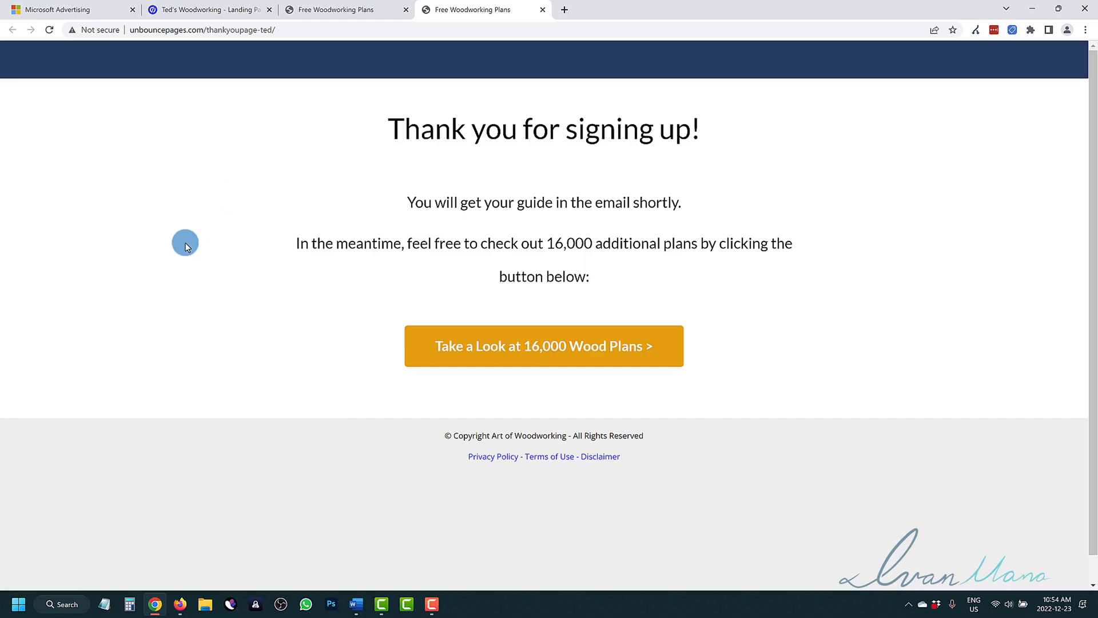
pyautogui.click(208, 9)
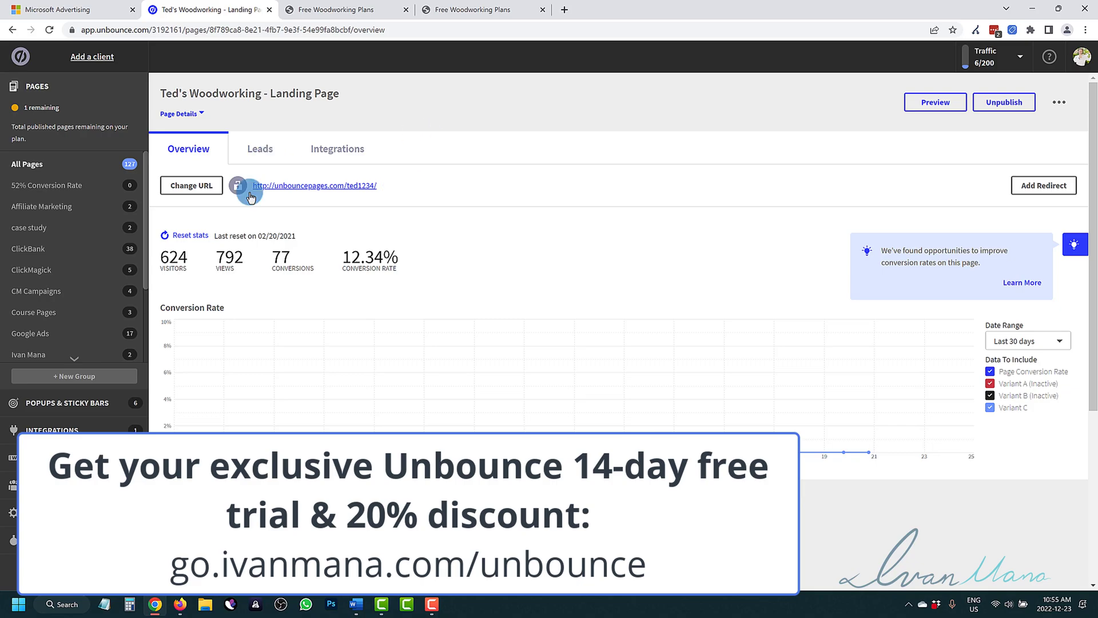
pyautogui.scroll(-4, 511, 203)
pyautogui.scroll(4, 509, 200)
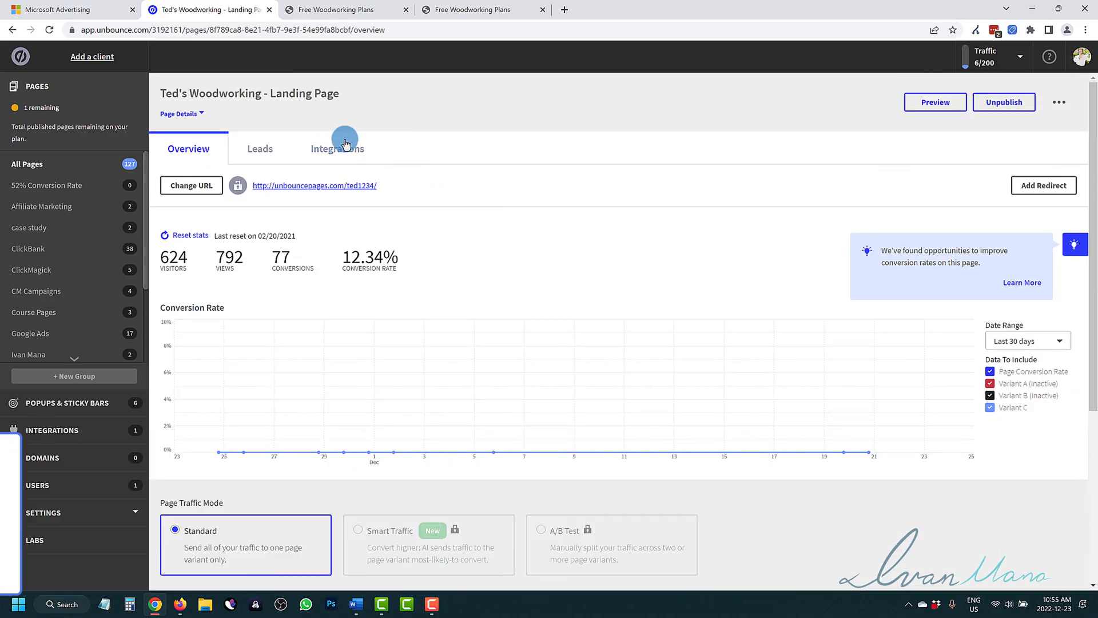
# Back in Microsoft Advertising, go to Tools > Conversion goals and click Create
pyautogui.click(79, 5)
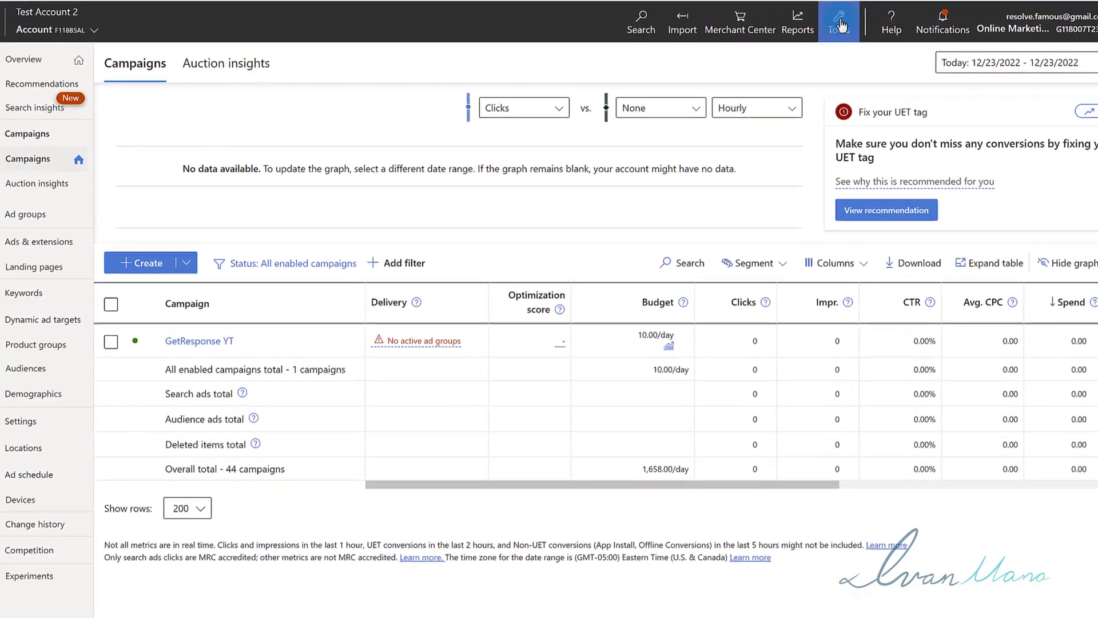
pyautogui.click(843, 44)
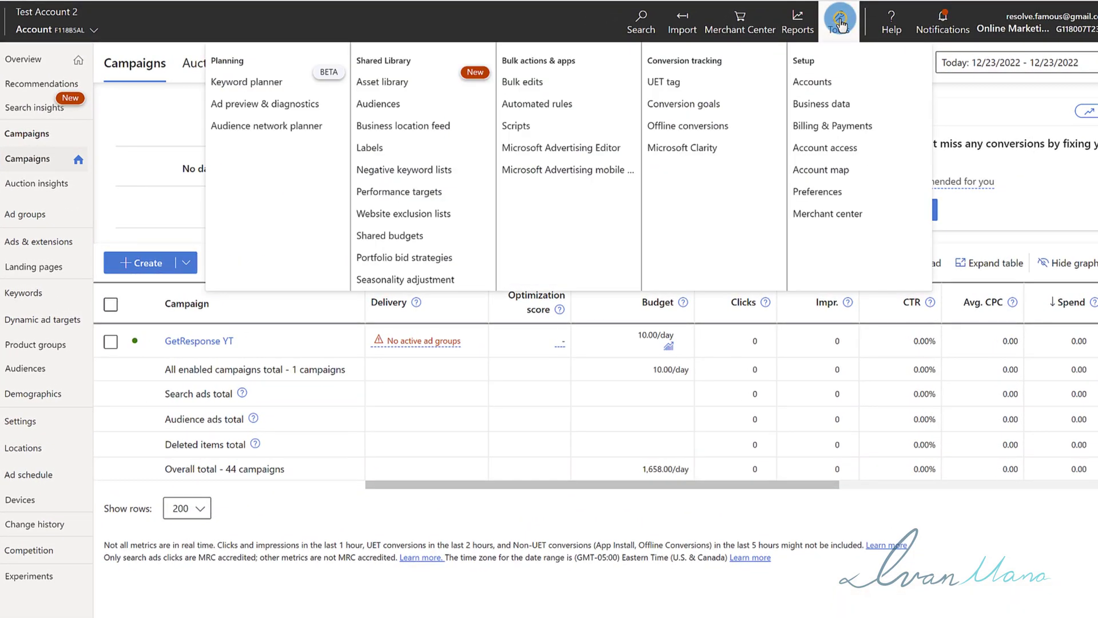
pyautogui.click(682, 106)
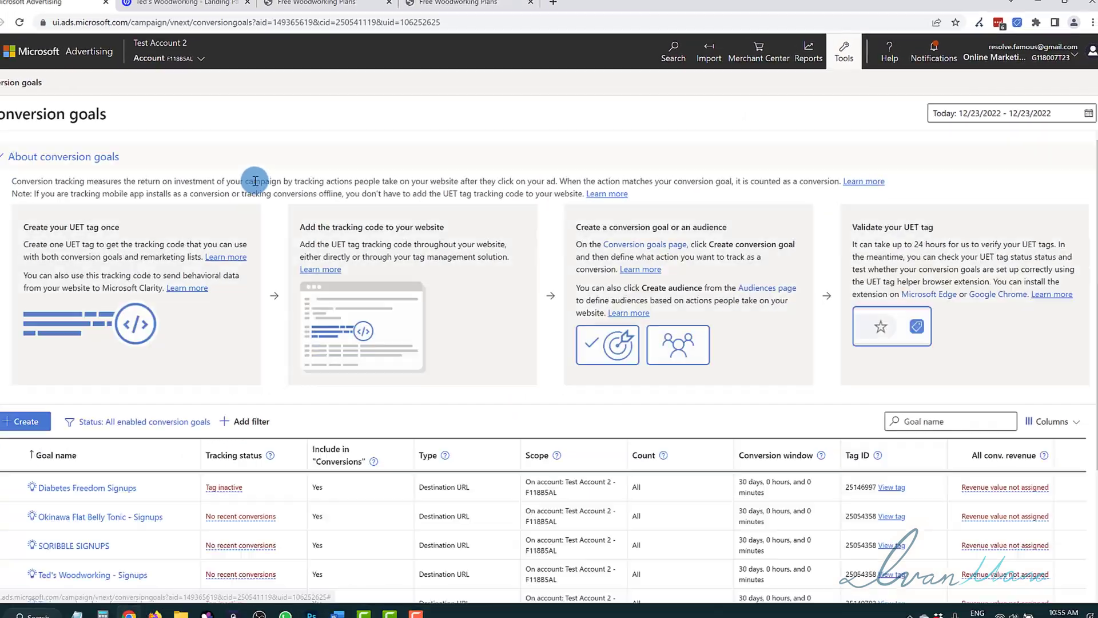
pyautogui.scroll(-3, 158, 481)
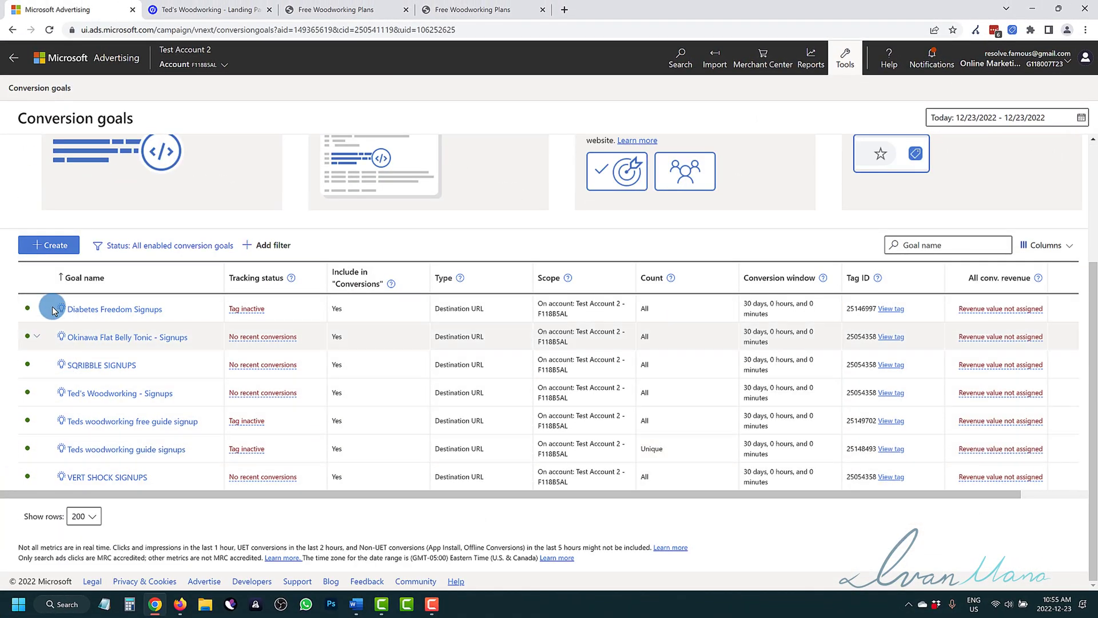
pyautogui.scroll(2, 86, 297)
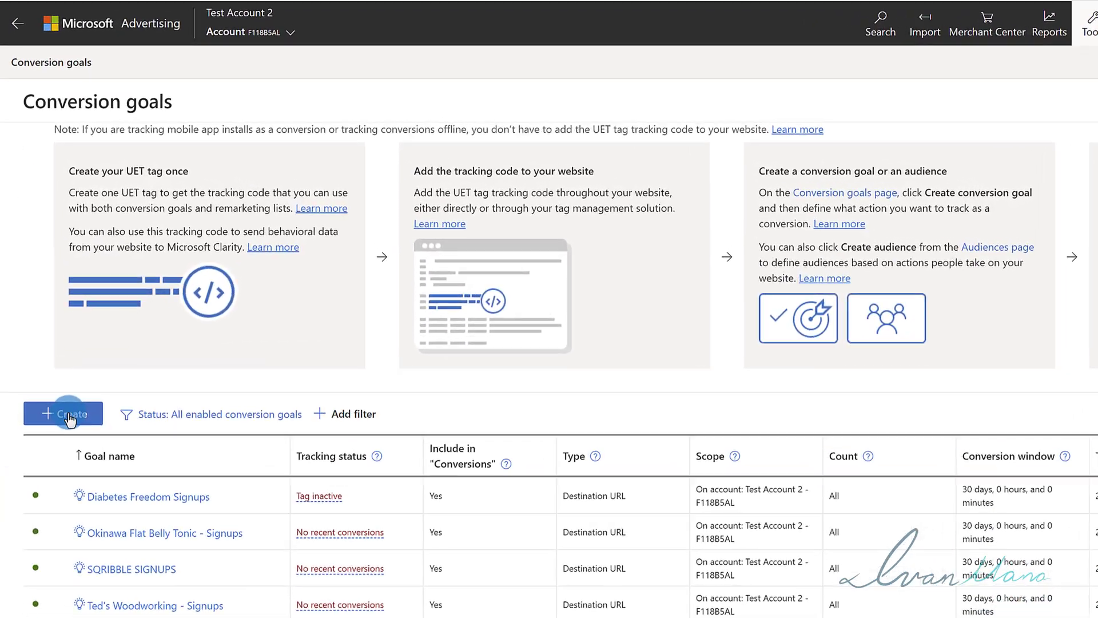
pyautogui.click(46, 360)
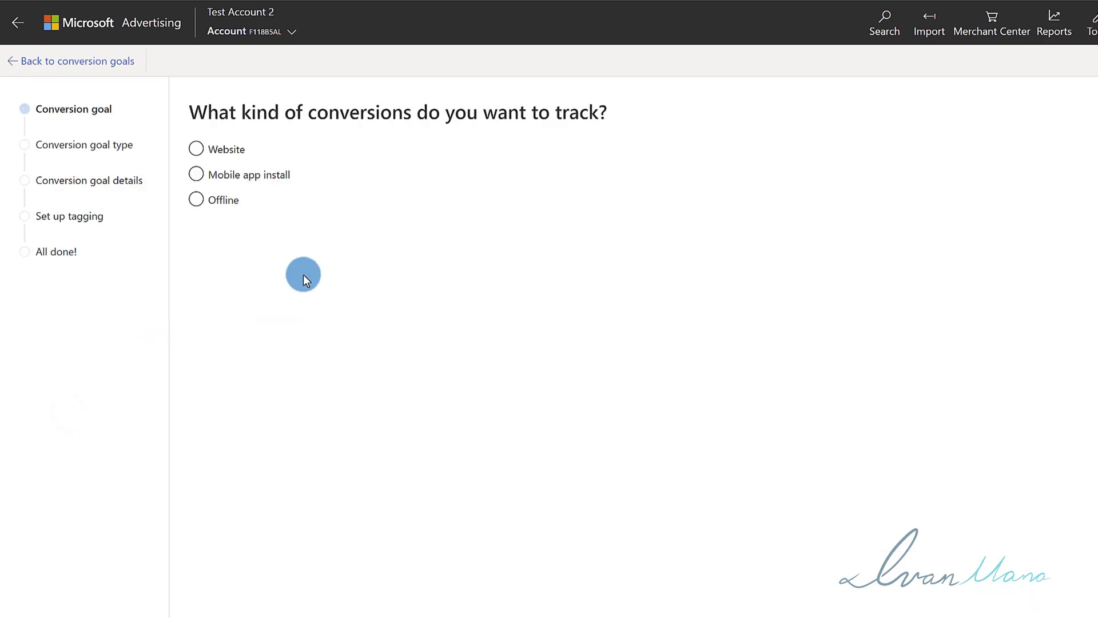
# Track Website conversions and set the goal category to Sign - up
pyautogui.click(214, 149)
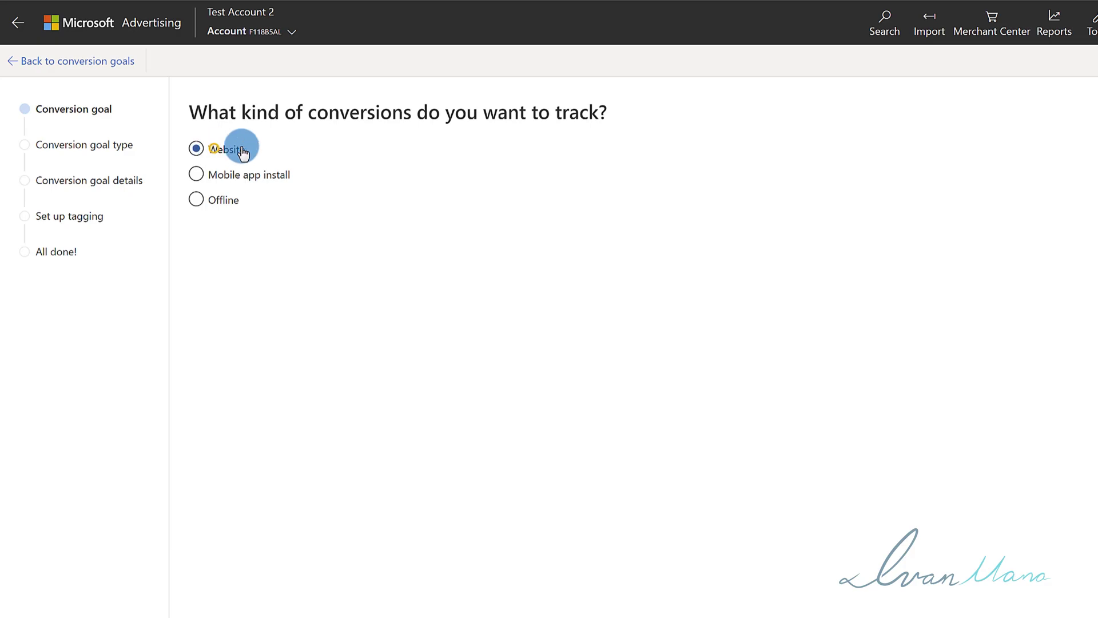
pyautogui.click(210, 617)
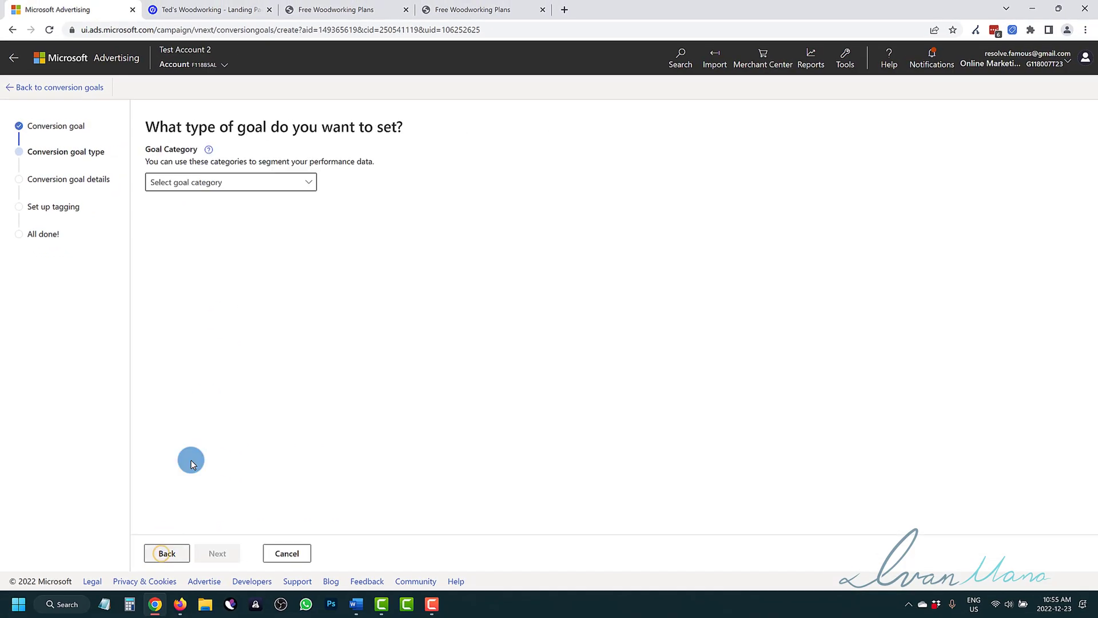
pyautogui.click(177, 183)
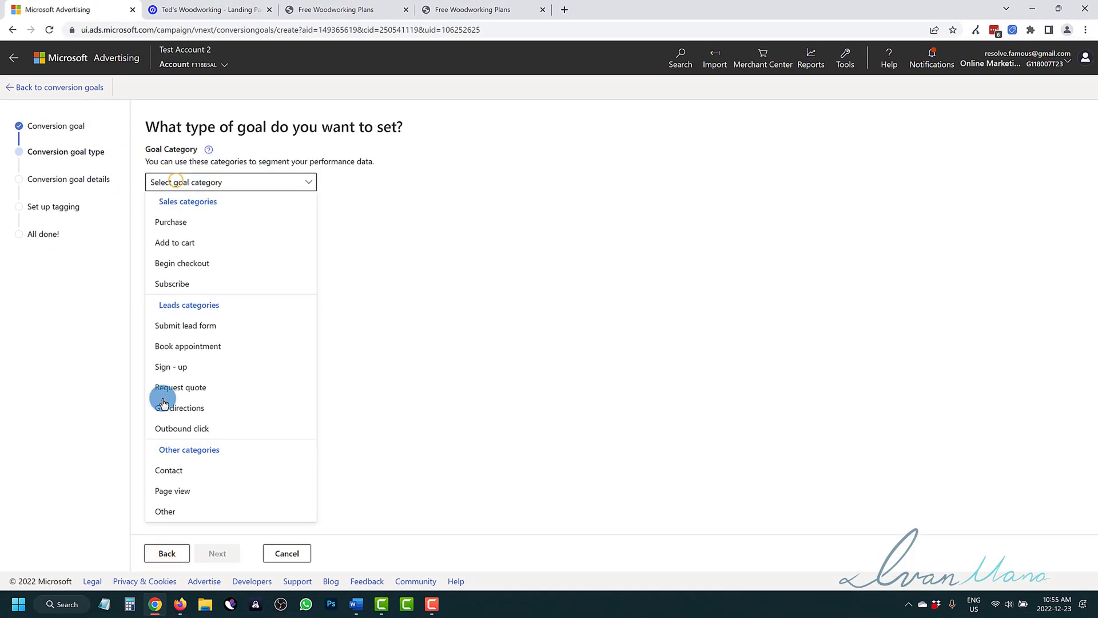
pyautogui.click(412, 207)
pyautogui.click(492, 9)
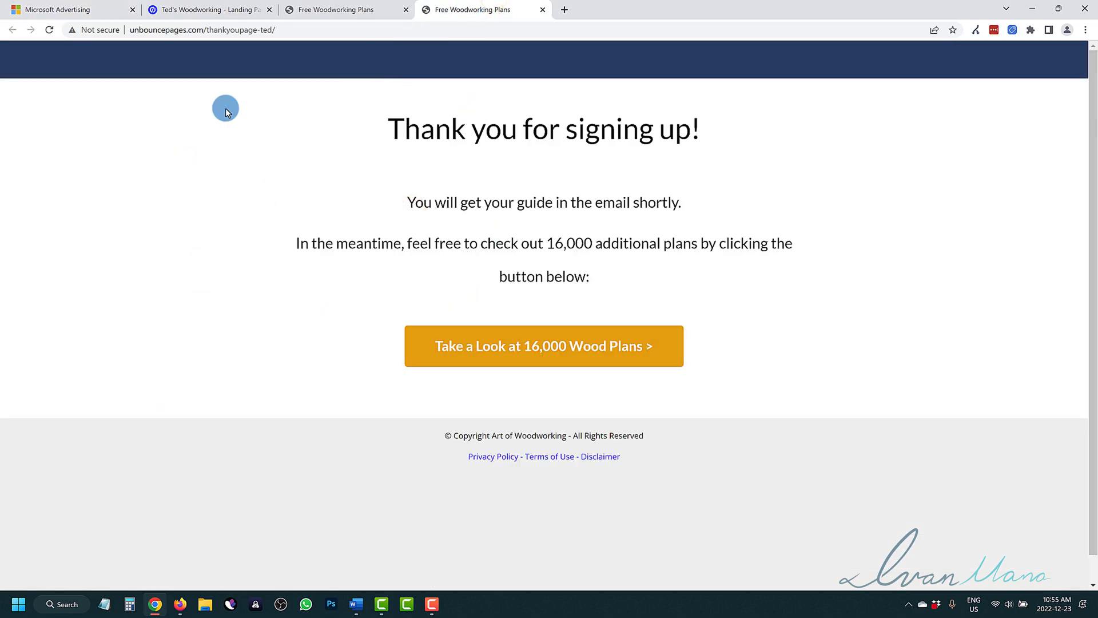
pyautogui.click(216, 10)
pyautogui.click(76, 7)
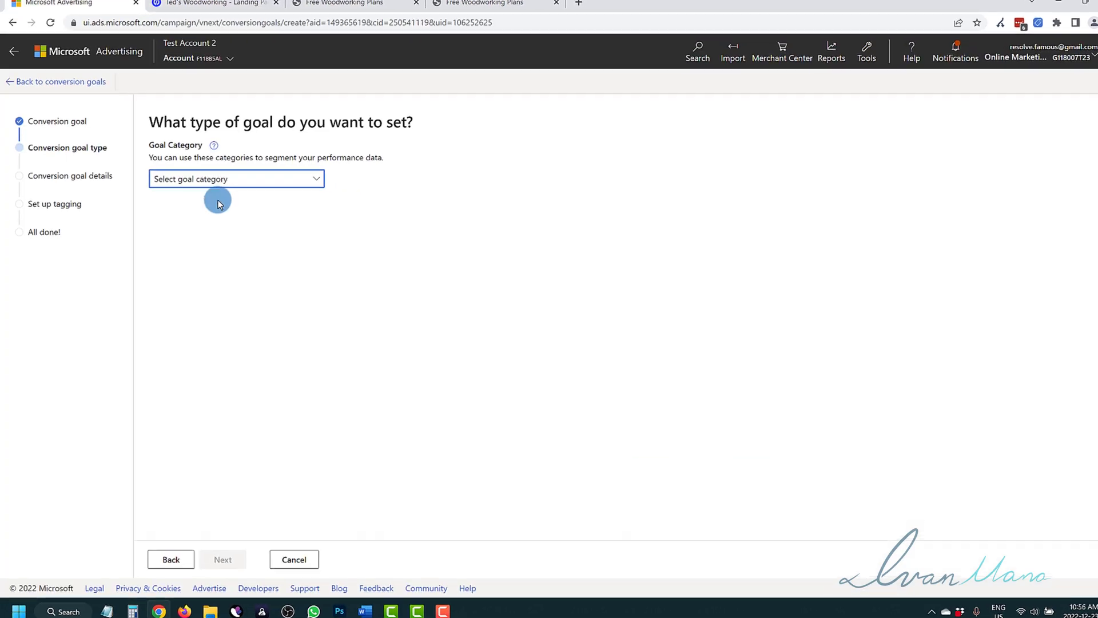
pyautogui.click(213, 176)
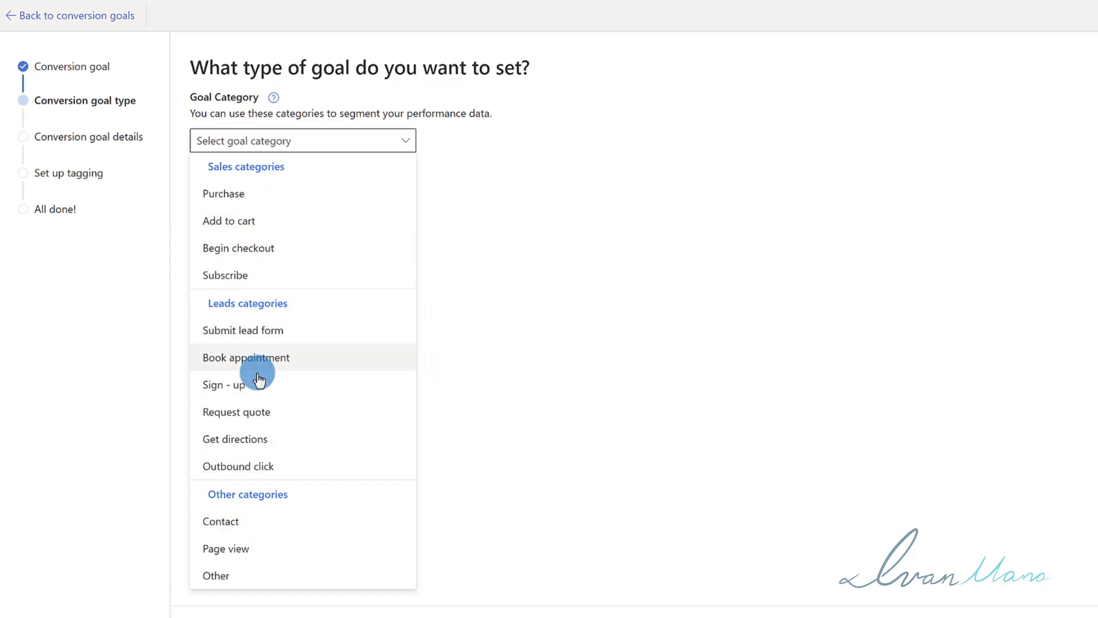
pyautogui.click(228, 384)
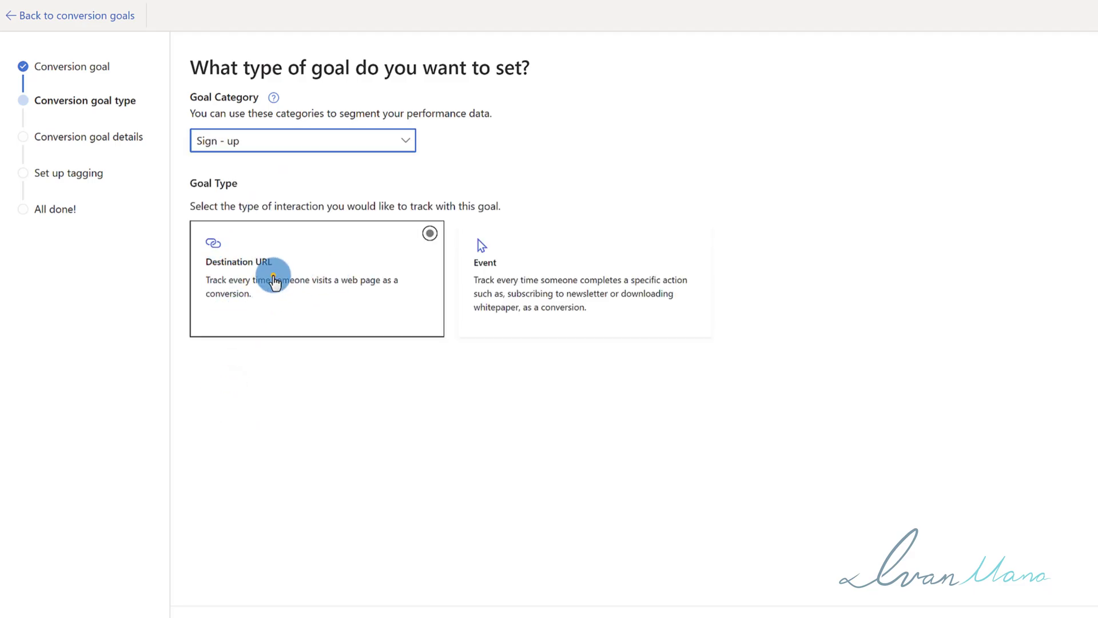
# Choose the Destination URL goal type and check the thank-you and landing page addresses
pyautogui.click(274, 280)
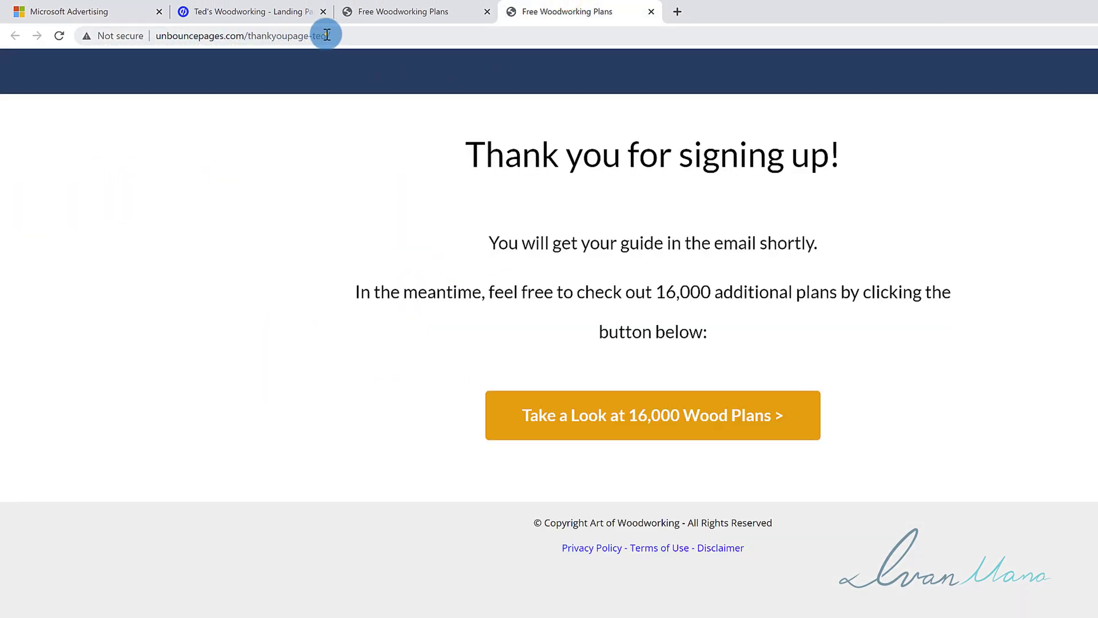
pyautogui.moveTo(327, 36)
pyautogui.mouseDown()
pyautogui.moveTo(134, 36)
pyautogui.moveTo(345, 30)
pyautogui.mouseUp()
pyautogui.click(183, 36)
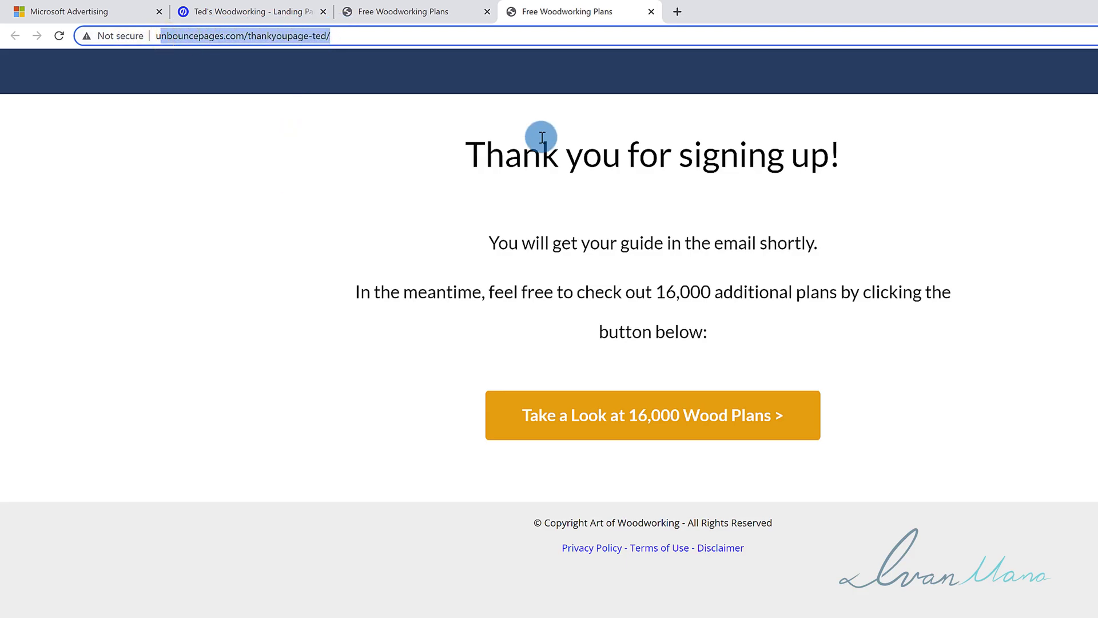
pyautogui.click(414, 8)
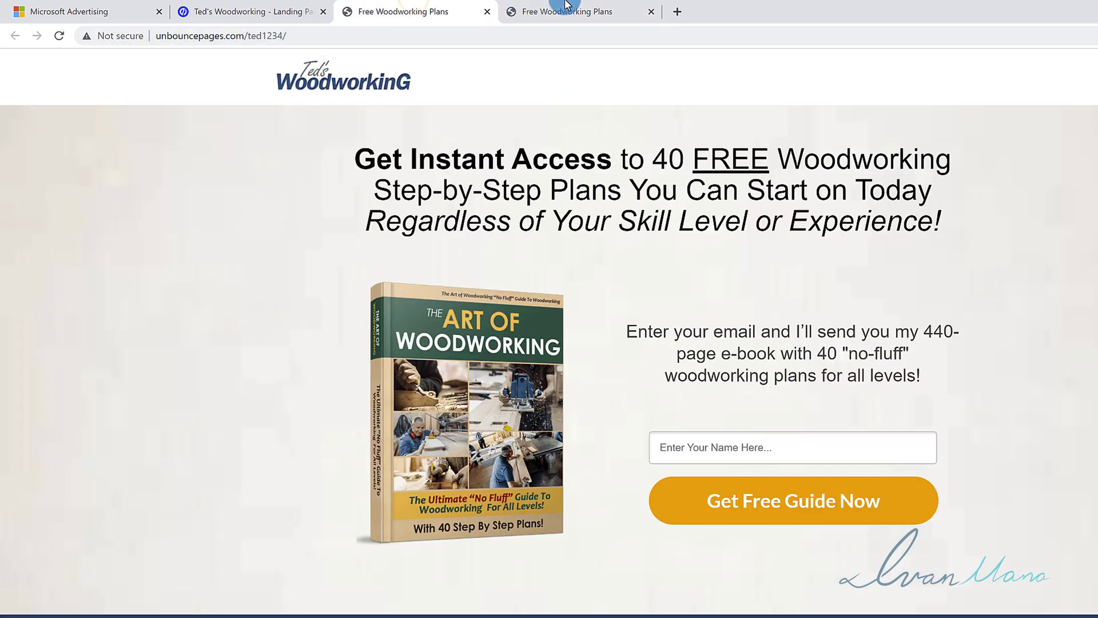
pyautogui.hotkey('ctrl', 'Tab')
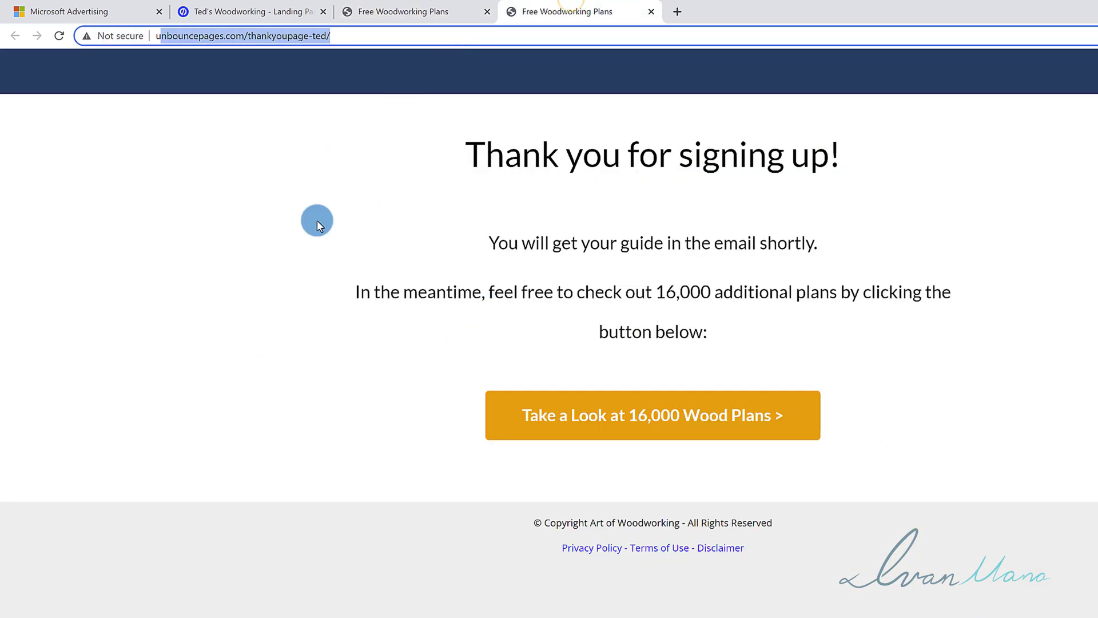
pyautogui.click(98, 8)
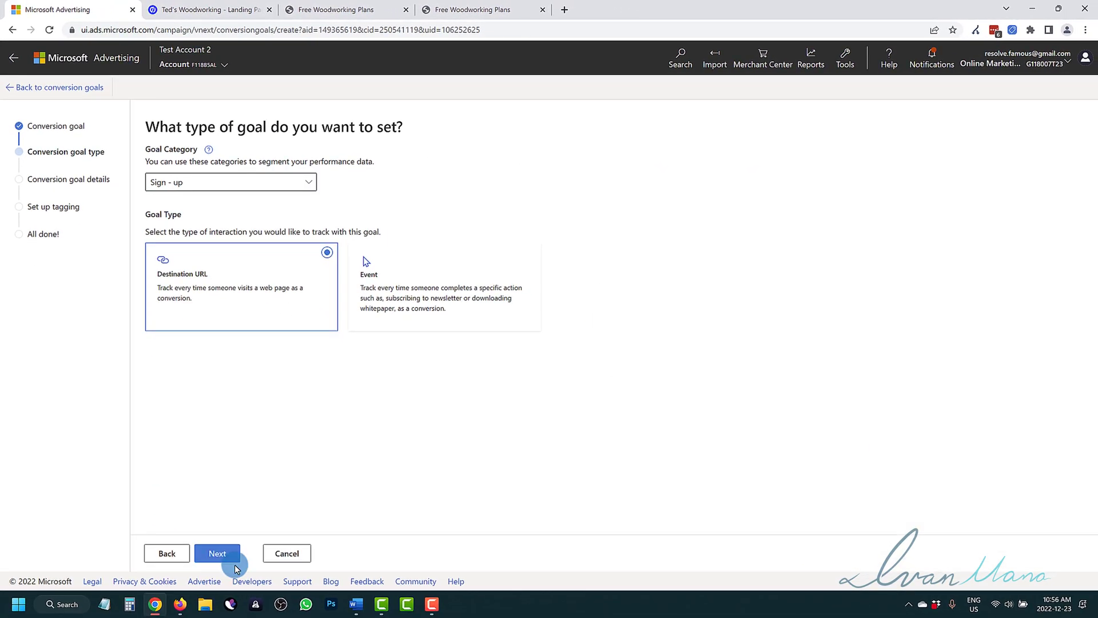
# Name the goal (ending in 'ee Guide') and set destination URL matching to Contains
pyautogui.click(215, 552)
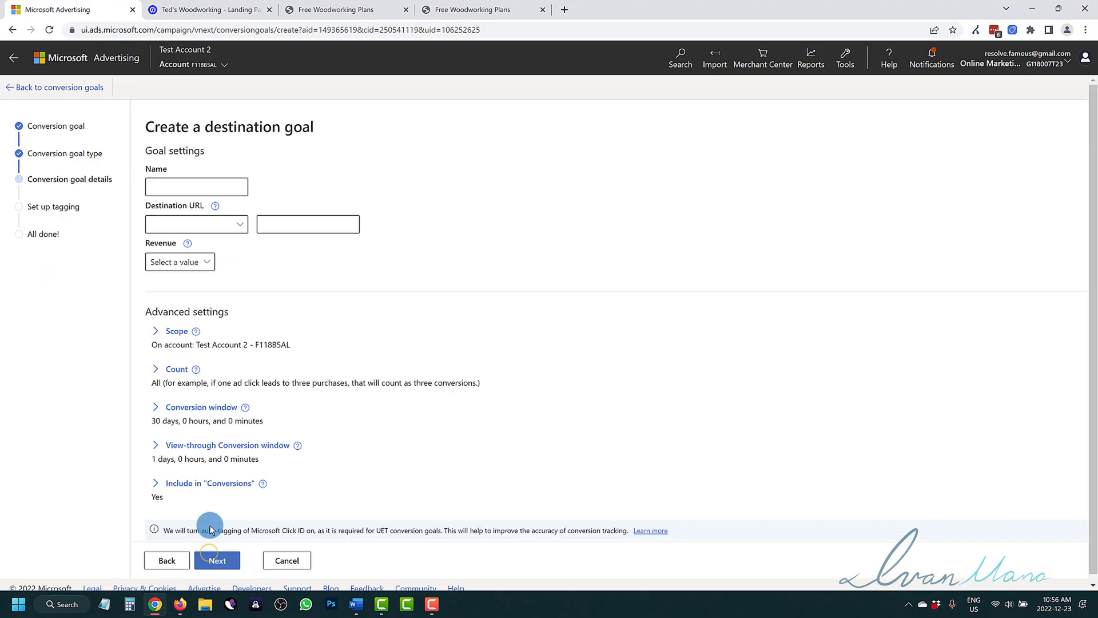
pyautogui.click(179, 186)
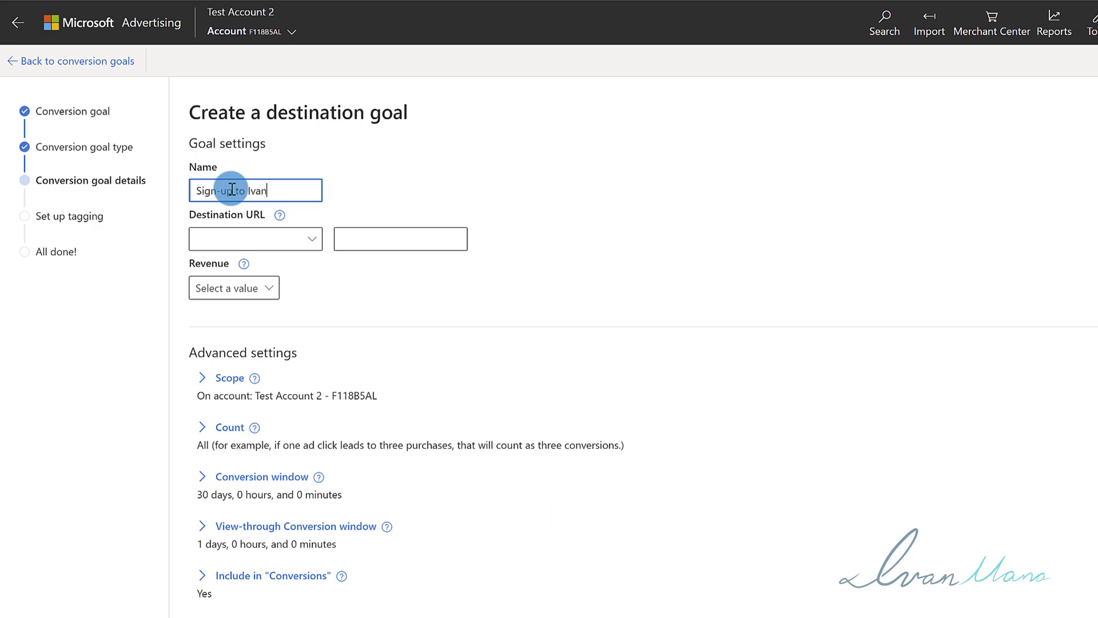
pyautogui.write('ee Guide')
pyautogui.moveTo(231, 190); pyautogui.dragTo(291, 186)
pyautogui.click(252, 239)
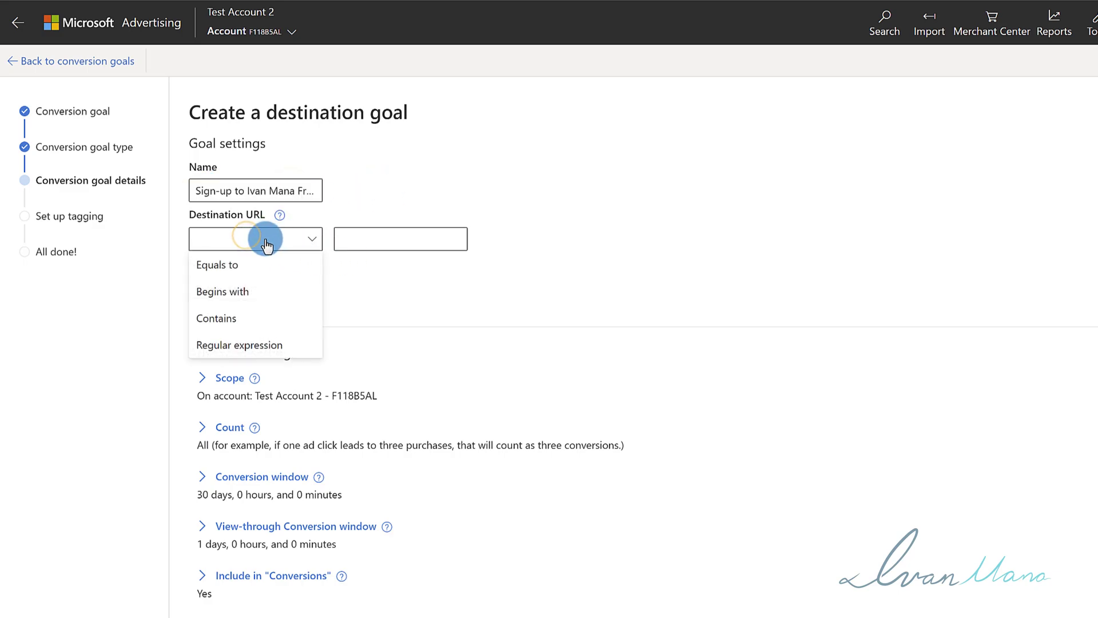
pyautogui.click(228, 319)
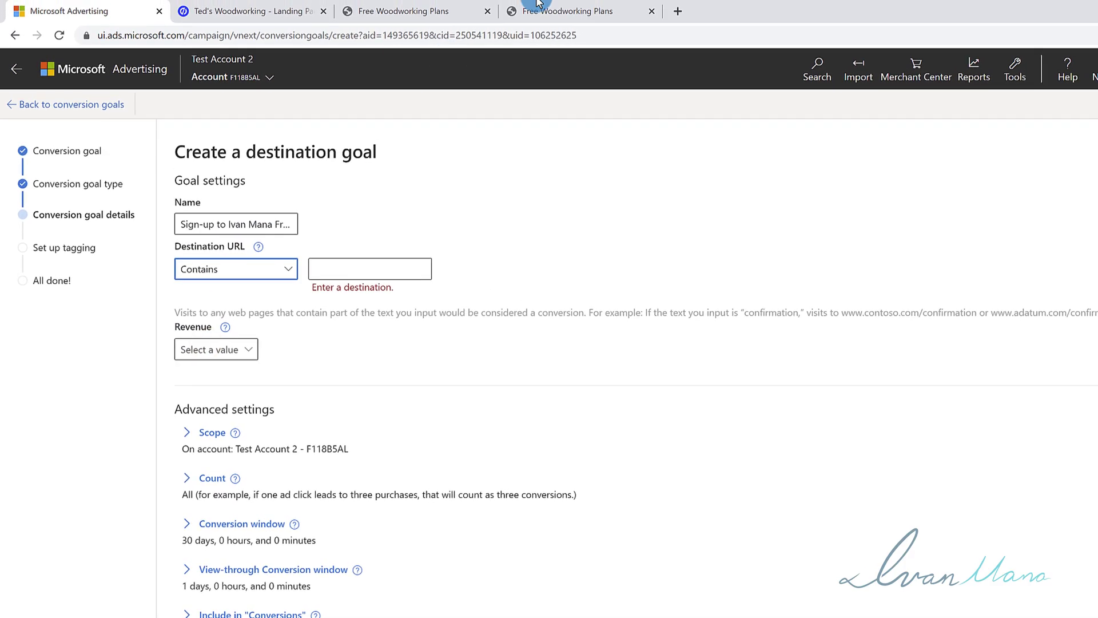
# Copy the thank-you page address and paste it into the Destination URL field
pyautogui.click(538, 4)
pyautogui.click(261, 34)
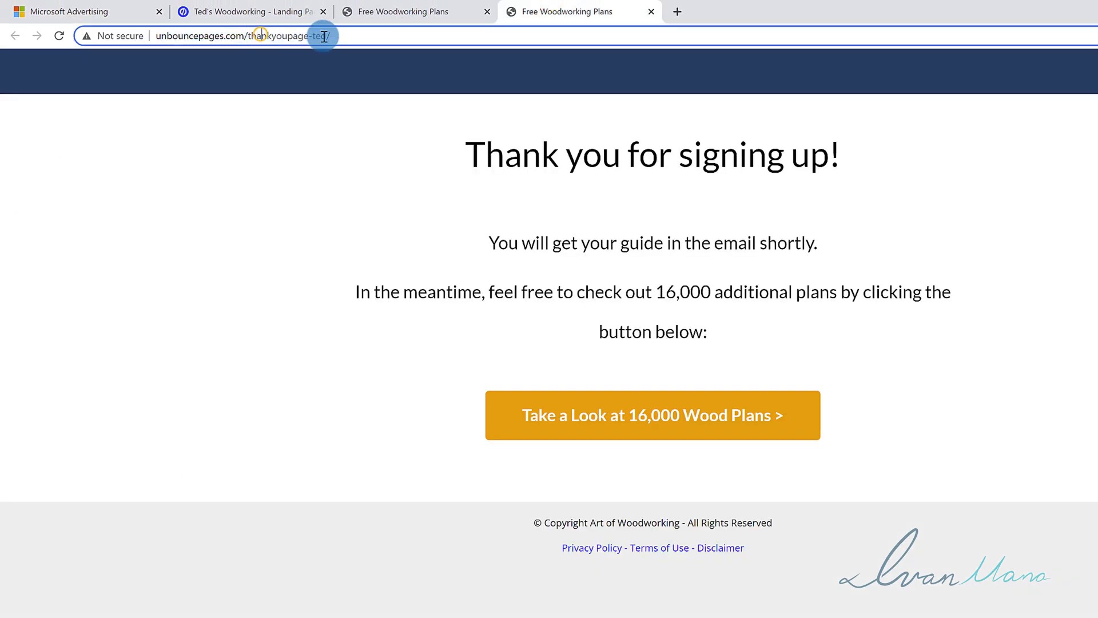
pyautogui.moveTo(329, 36); pyautogui.dragTo(155, 35)
pyautogui.rightClick(201, 33)
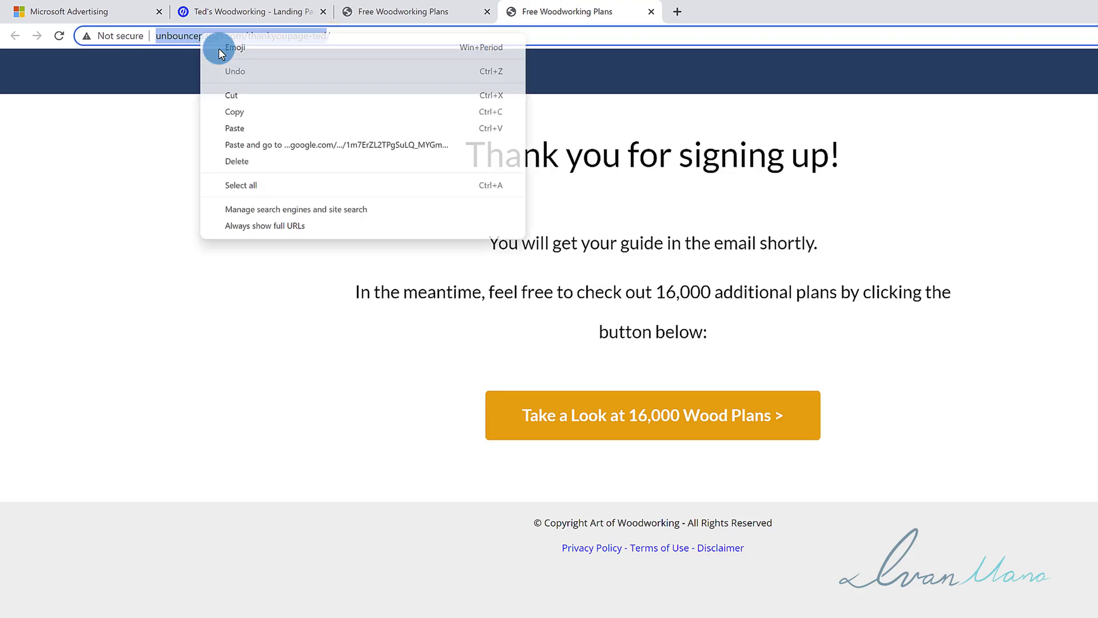
pyautogui.click(234, 112)
pyautogui.click(69, 11)
pyautogui.click(331, 270)
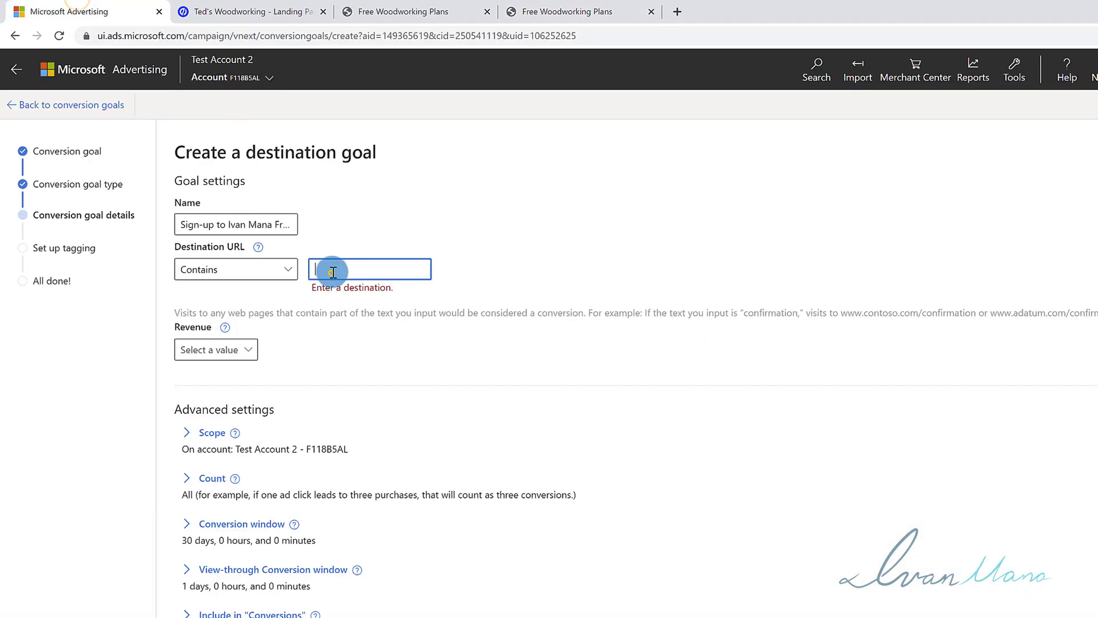
pyautogui.rightClick(332, 268)
pyautogui.click(366, 375)
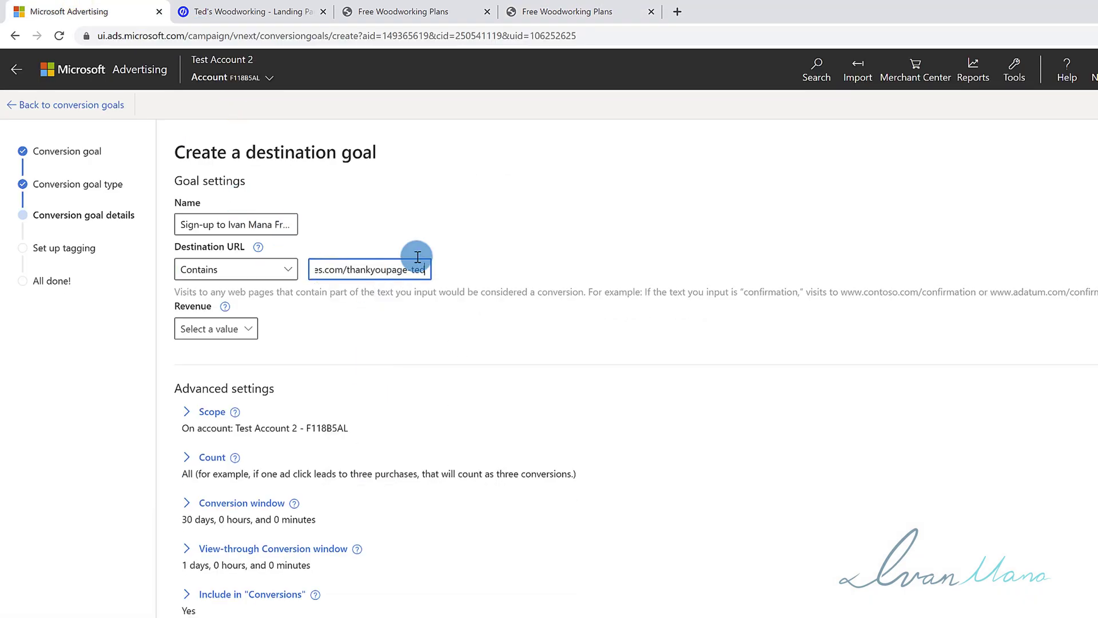
pyautogui.hotkey('ctrl', 'a')
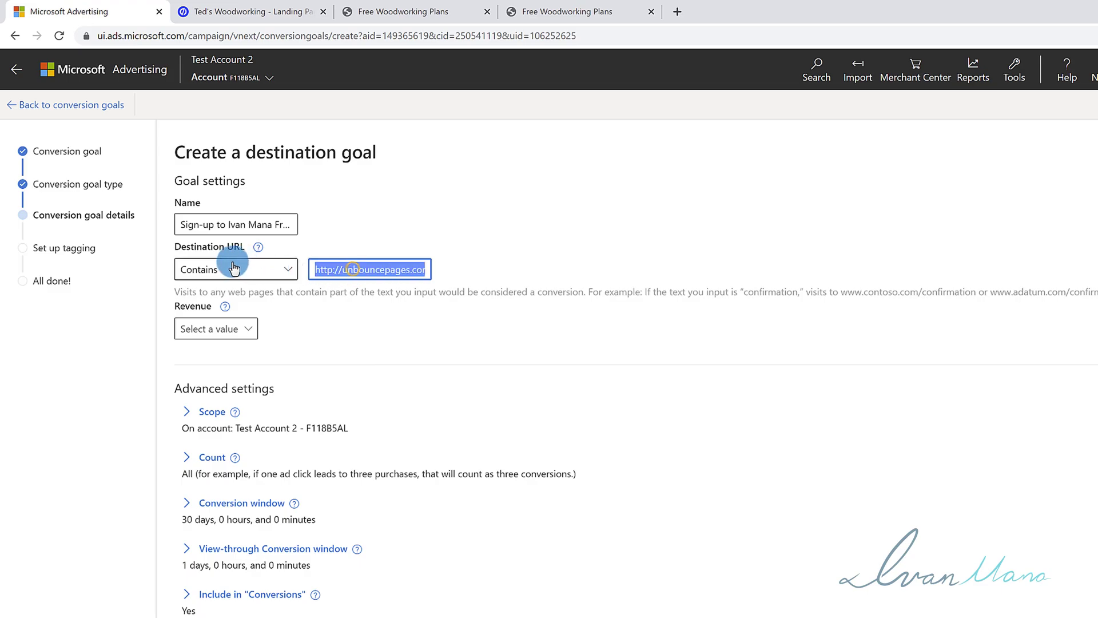
pyautogui.click(341, 270)
pyautogui.moveTo(341, 270); pyautogui.dragTo(315, 270)
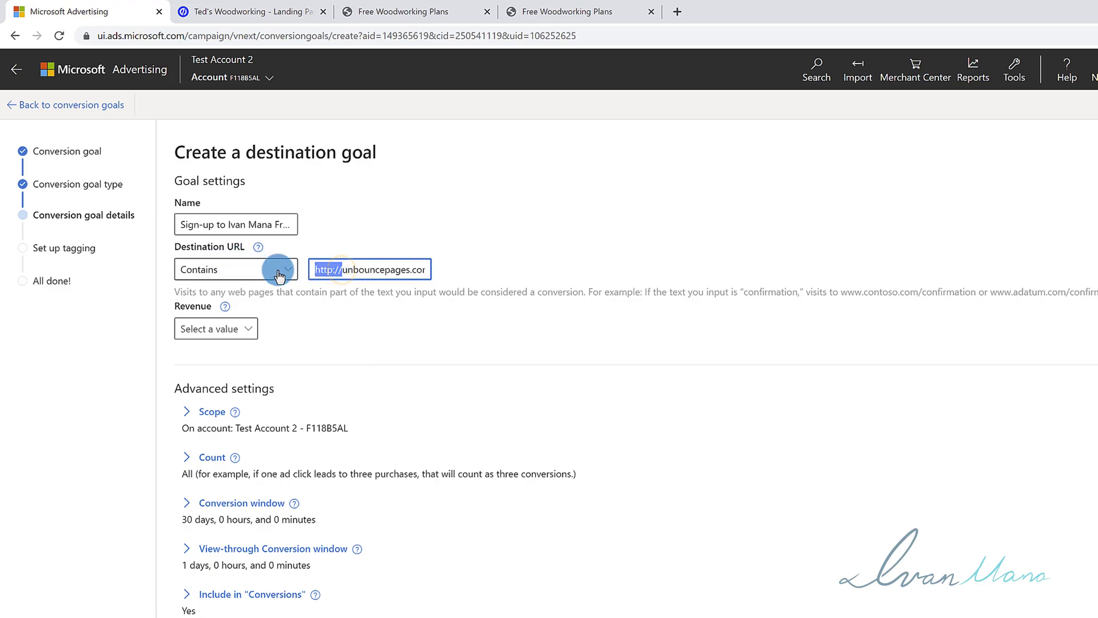
pyautogui.press('BackSpace')
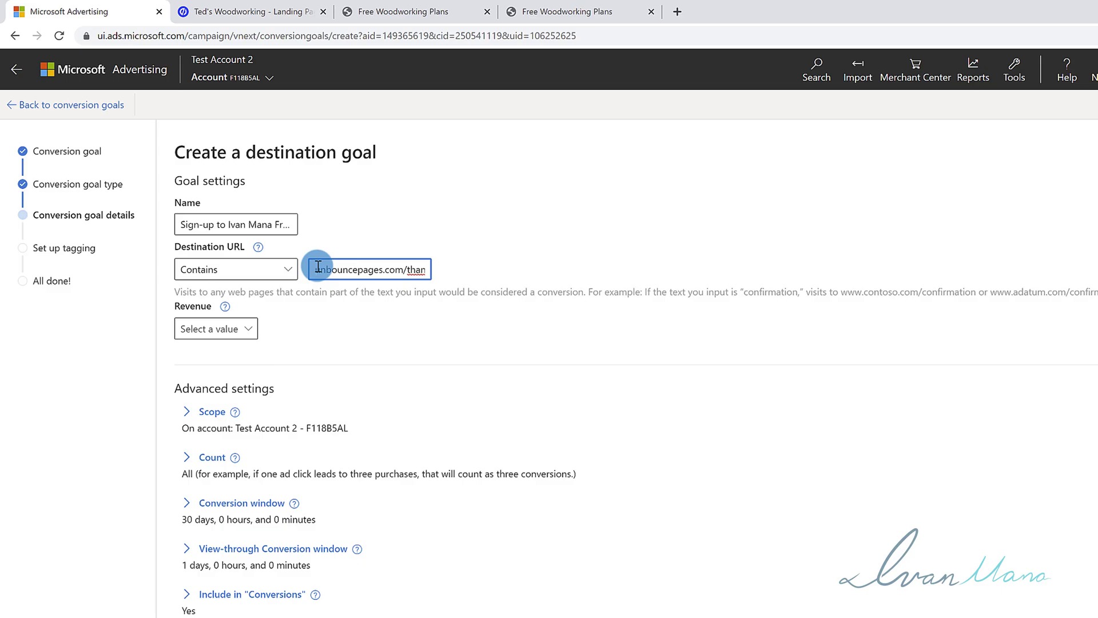
pyautogui.moveTo(318, 267); pyautogui.dragTo(531, 272)
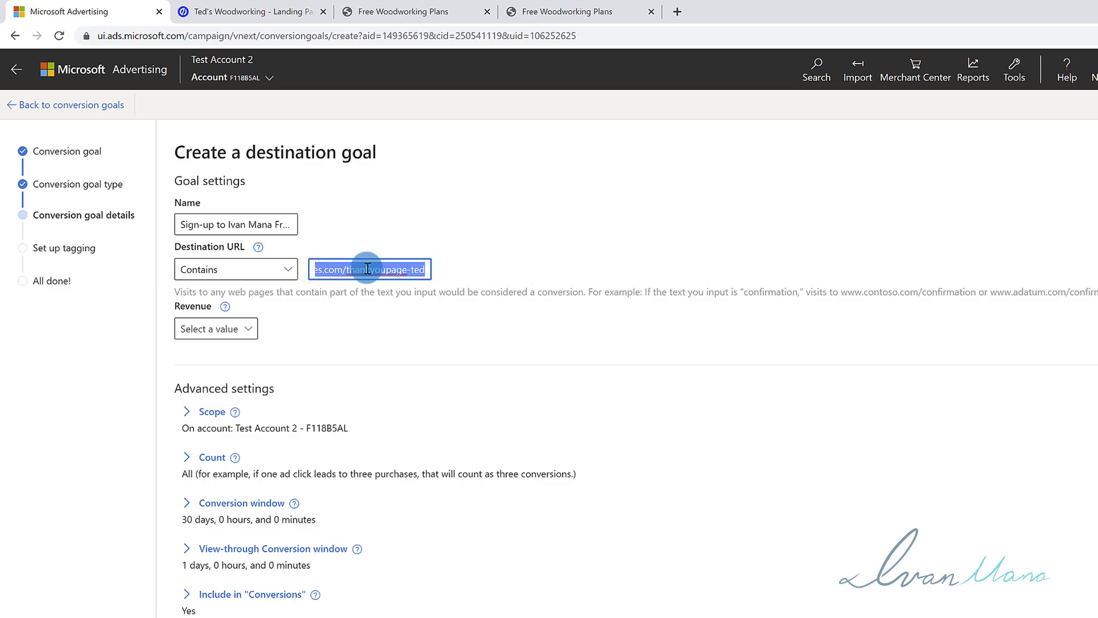
pyautogui.moveTo(421, 269); pyautogui.dragTo(228, 260)
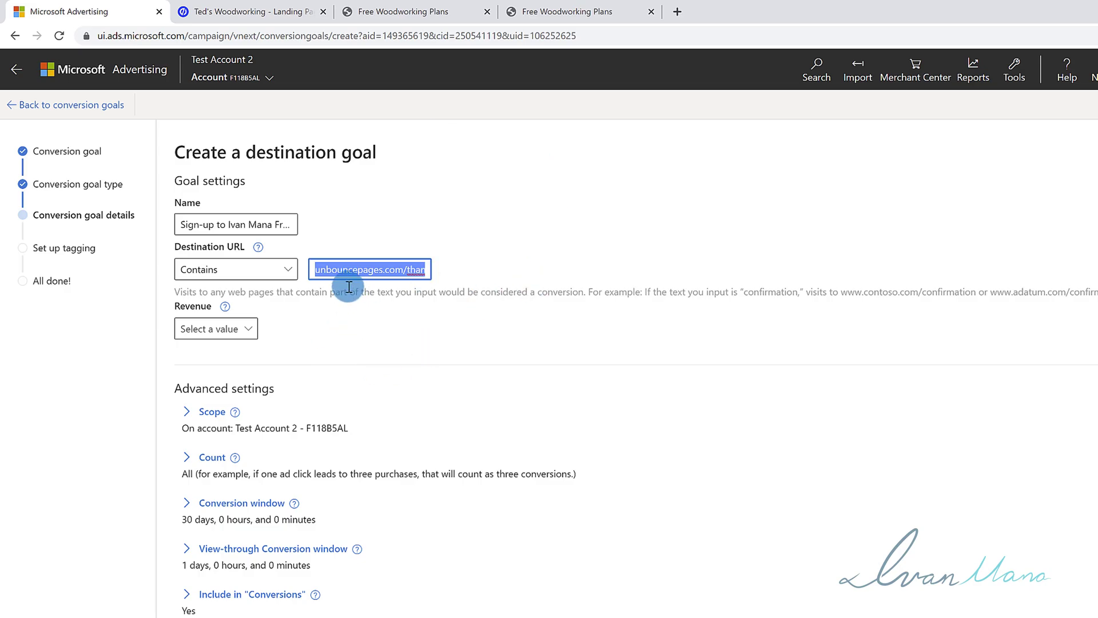
pyautogui.click(338, 271)
pyautogui.moveTo(320, 271); pyautogui.dragTo(454, 272)
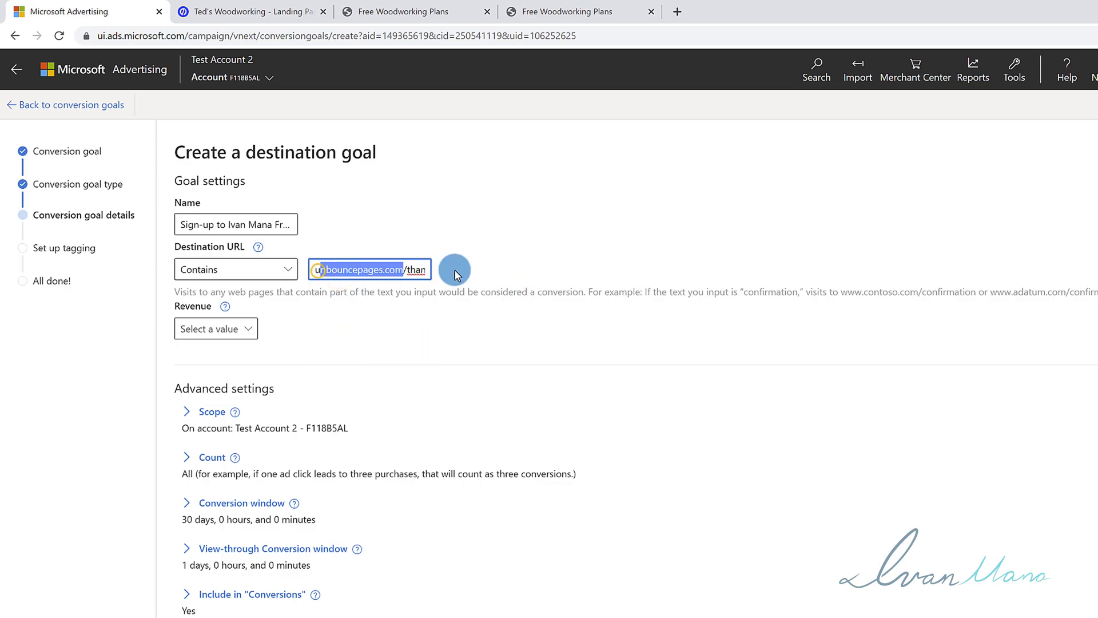
# Check the destination URL against the thank-you page's actual address
pyautogui.click(565, 6)
pyautogui.click(109, 9)
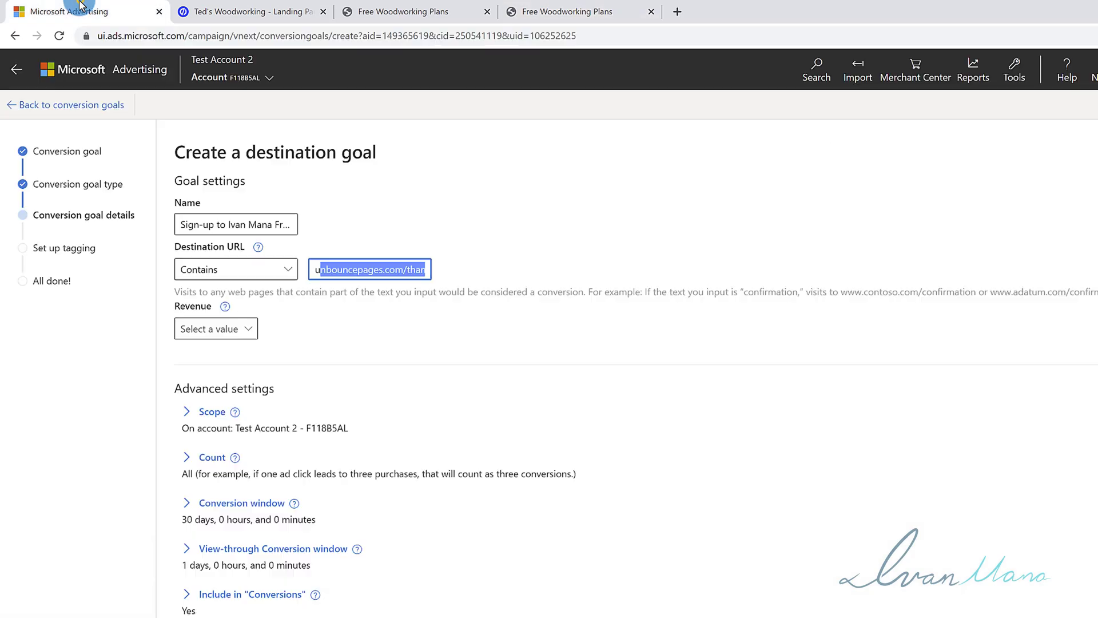
pyautogui.click(425, 279)
pyautogui.click(563, 5)
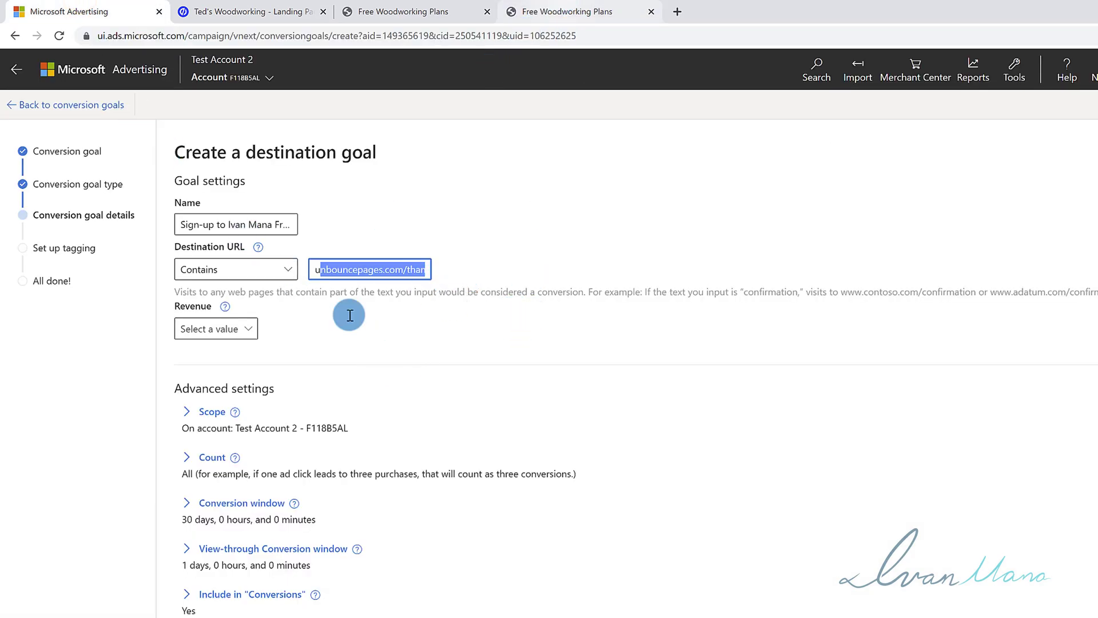
pyautogui.click(338, 271)
pyautogui.tripleClick(389, 272)
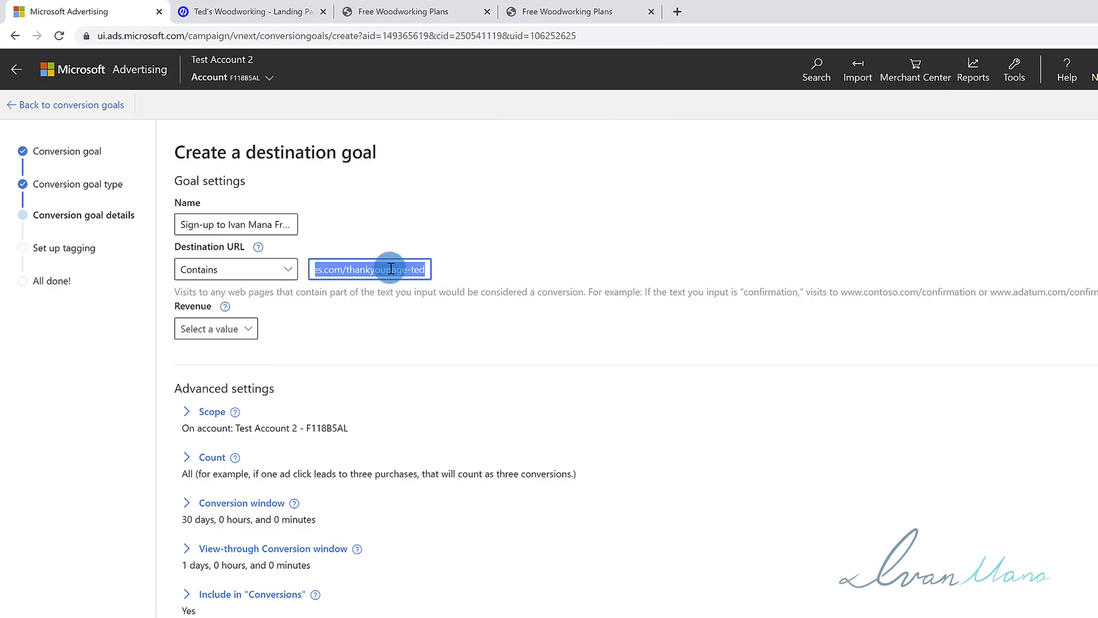
pyautogui.click(423, 265)
pyautogui.moveTo(426, 264); pyautogui.dragTo(246, 264)
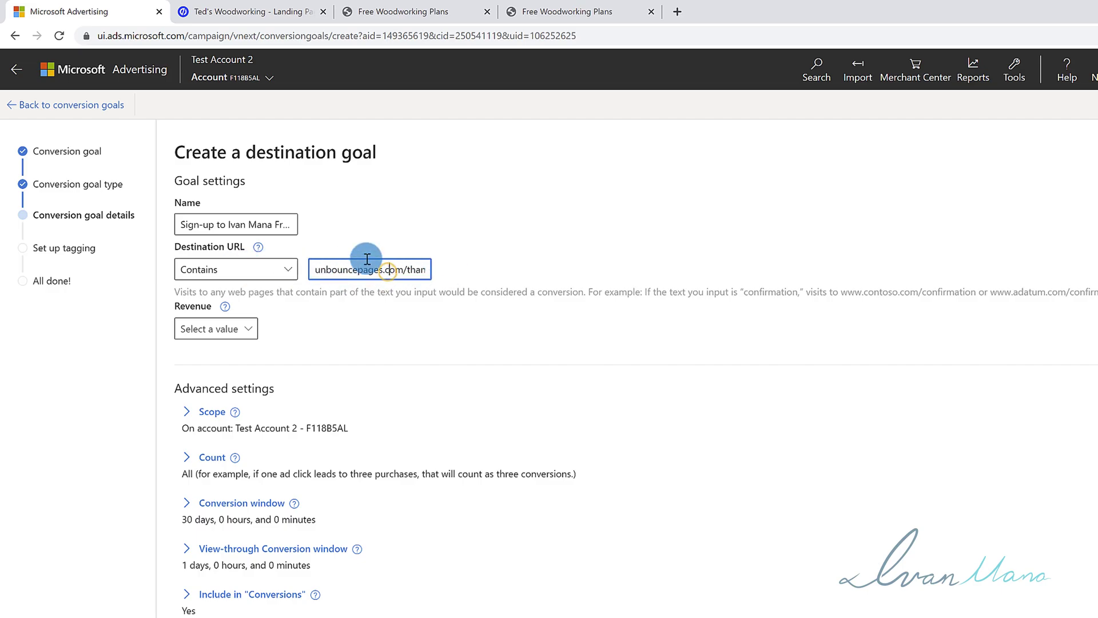
pyautogui.click(409, 268)
# Try the same-value revenue option, then set Revenue to Don't assign a value
pyautogui.click(226, 331)
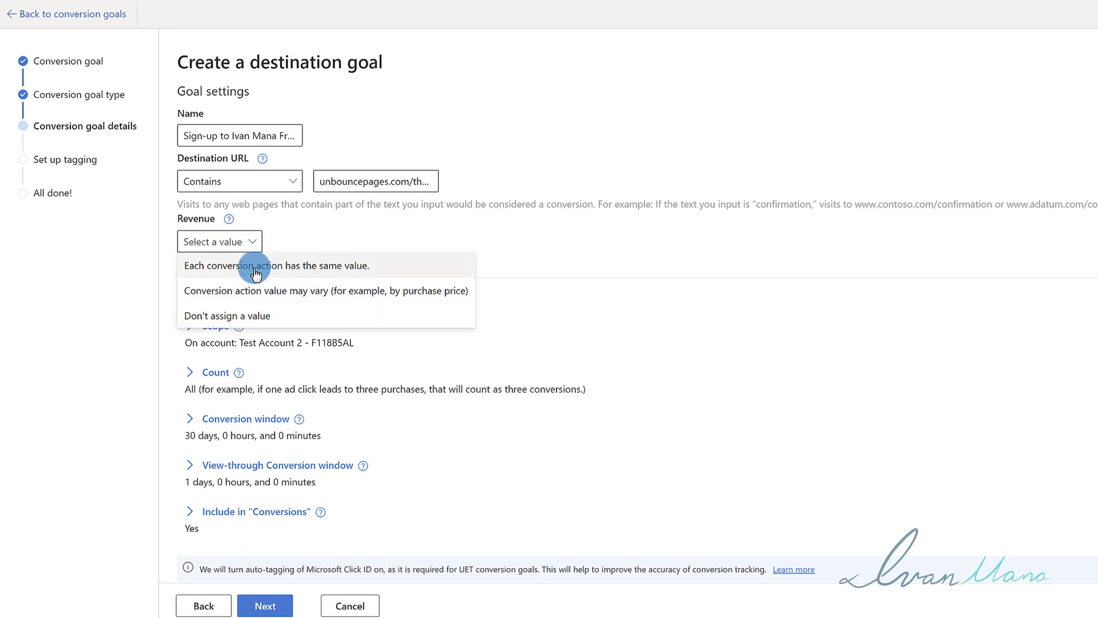
pyautogui.click(254, 269)
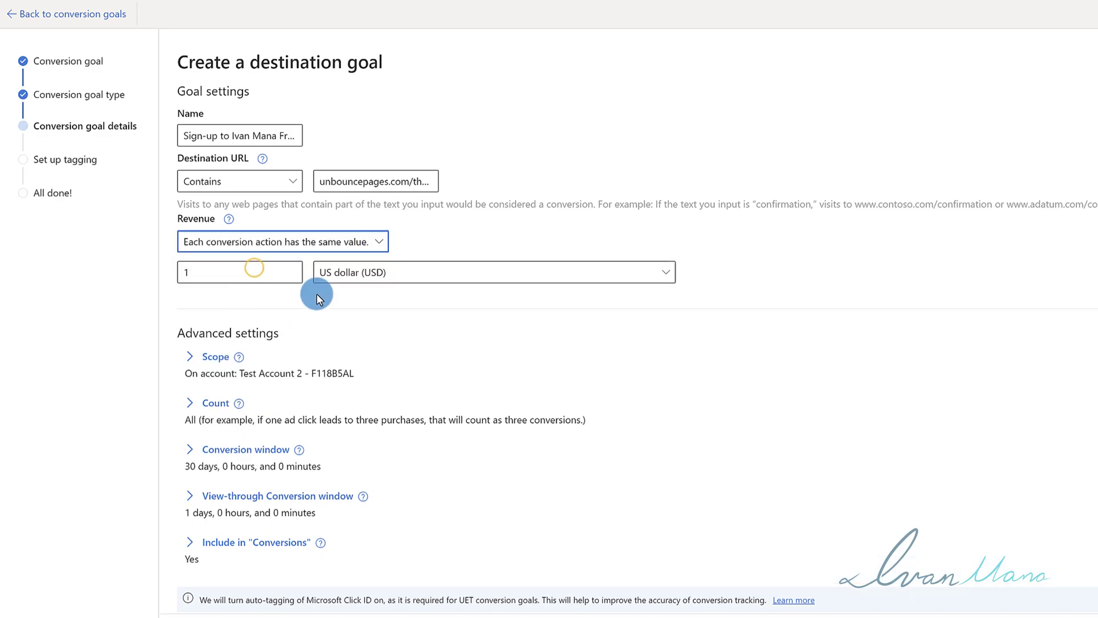
pyautogui.click(307, 252)
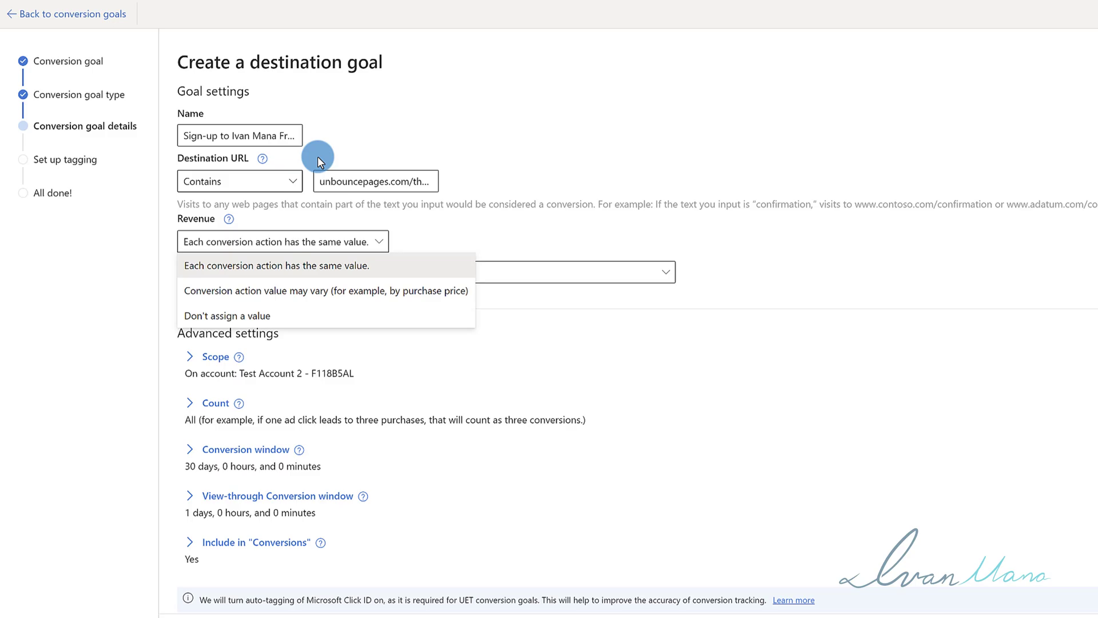
pyautogui.click(285, 315)
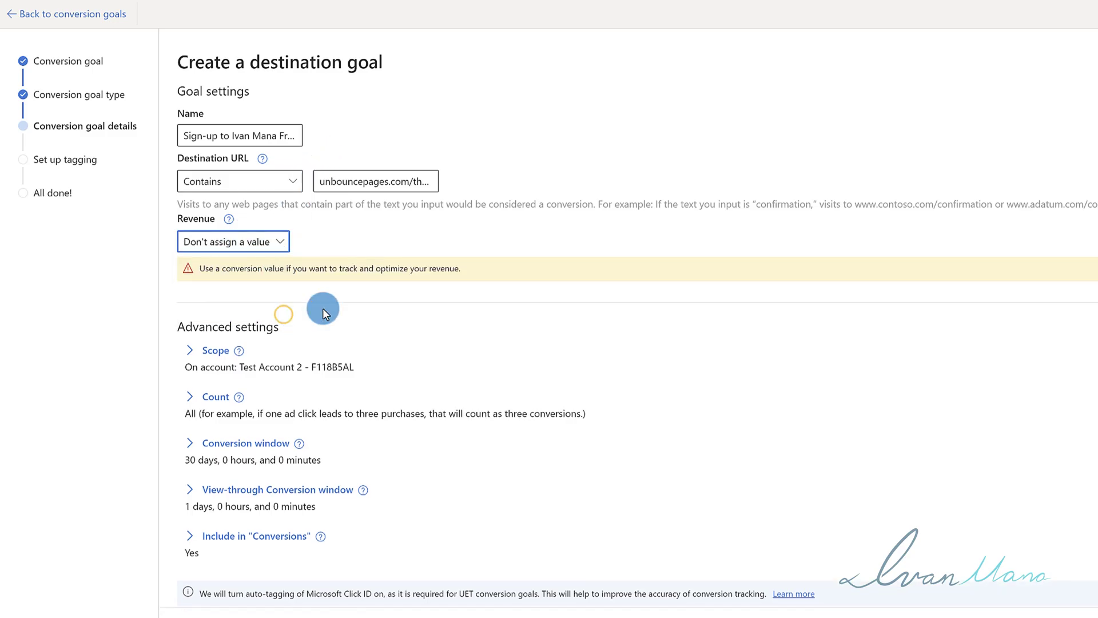
pyautogui.click(243, 245)
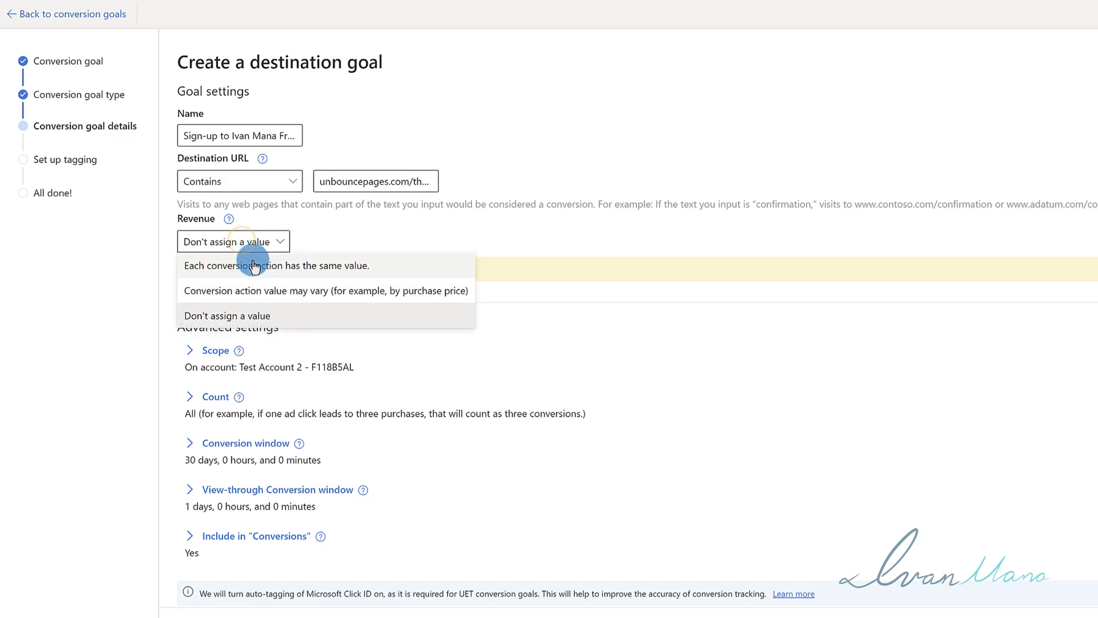
pyautogui.click(254, 266)
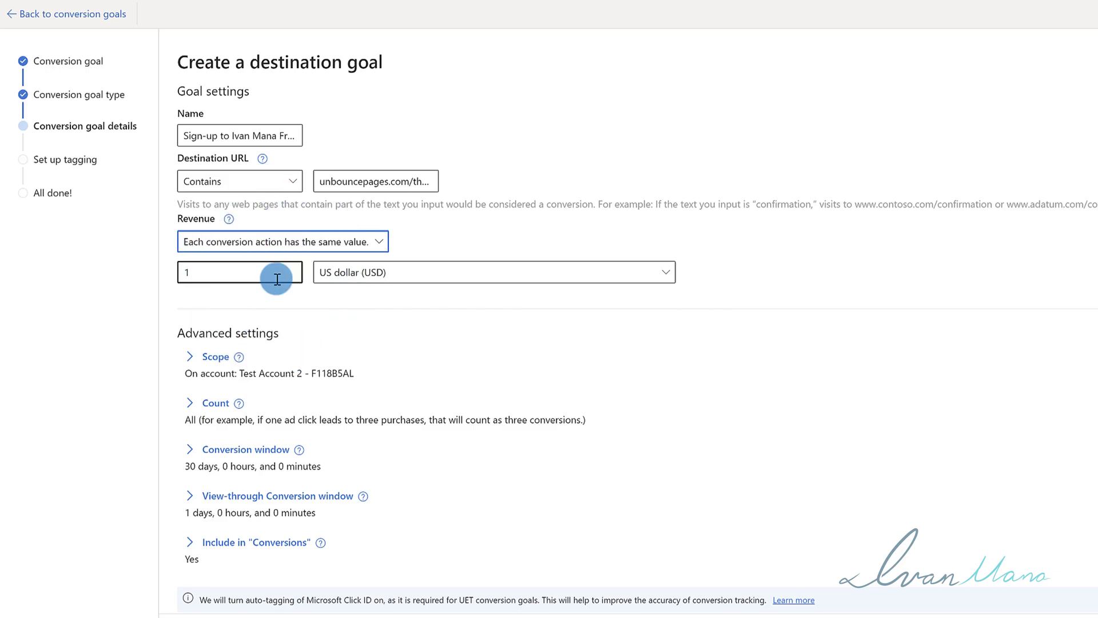
pyautogui.click(221, 272)
pyautogui.moveTo(241, 272); pyautogui.dragTo(187, 275)
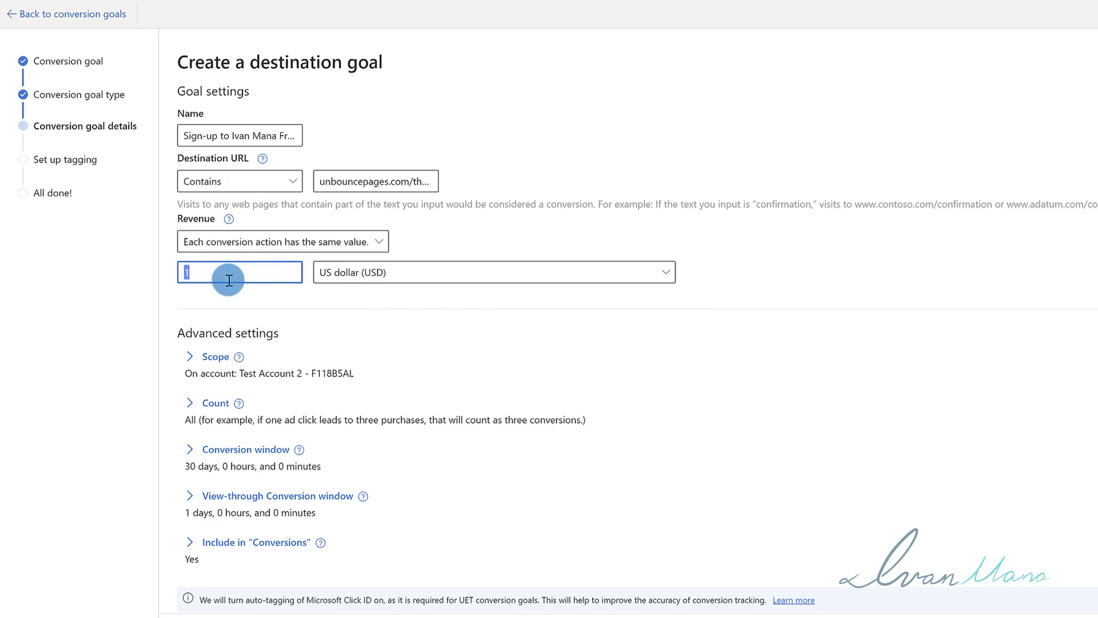
pyautogui.click(256, 243)
pyautogui.click(227, 312)
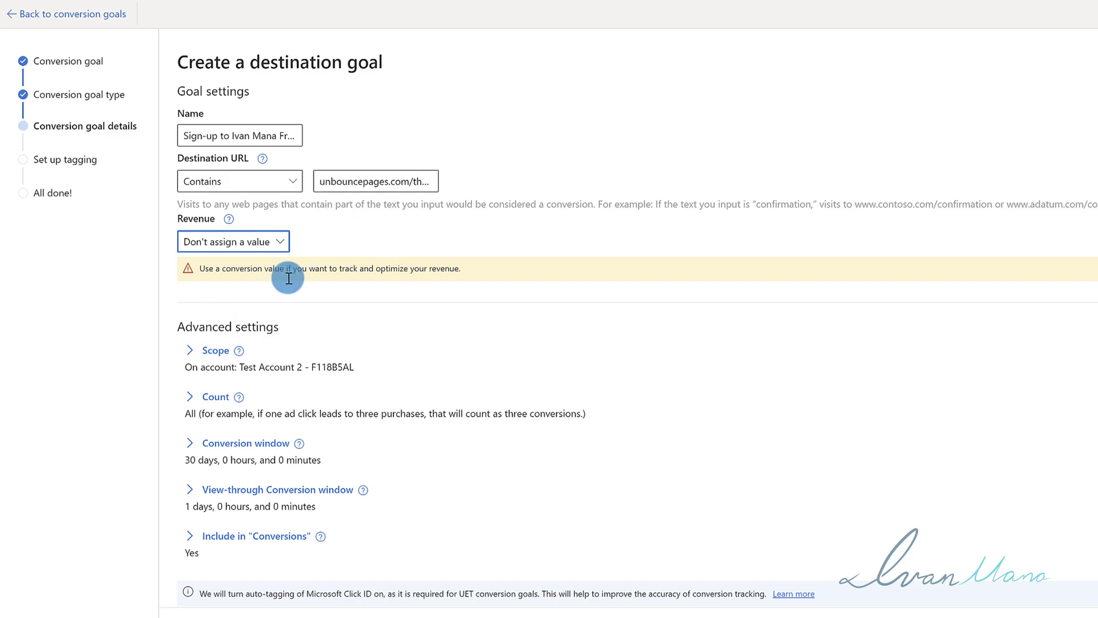
pyautogui.moveTo(204, 270); pyautogui.dragTo(485, 281)
pyautogui.click(355, 273)
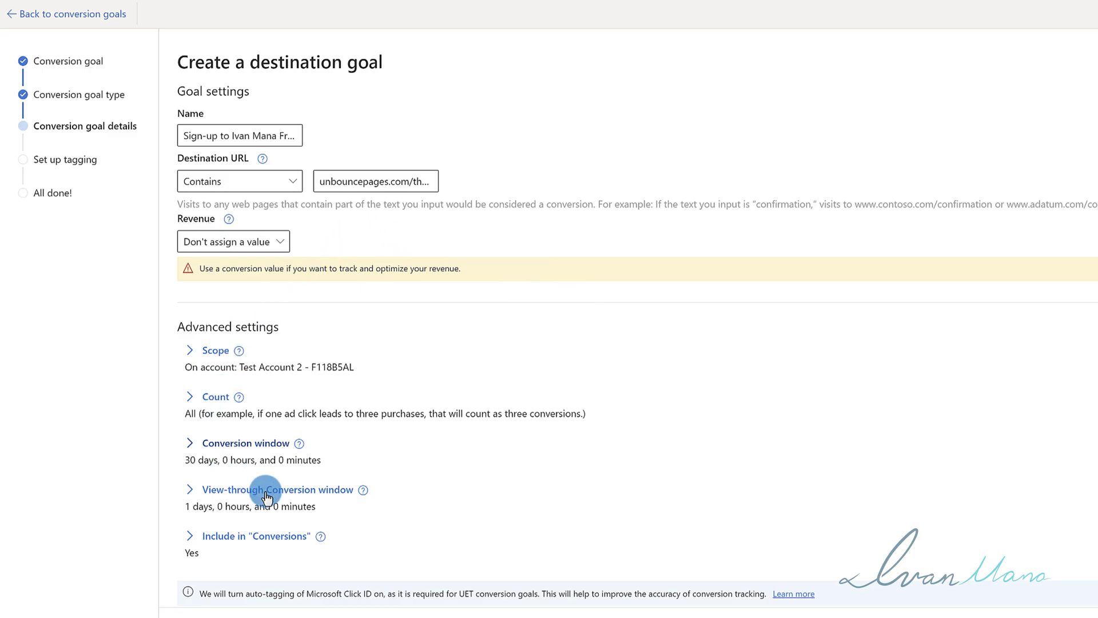
# Expand the Count settings and switch conversion counting from All to Unique
pyautogui.scroll(-1, 319, 301)
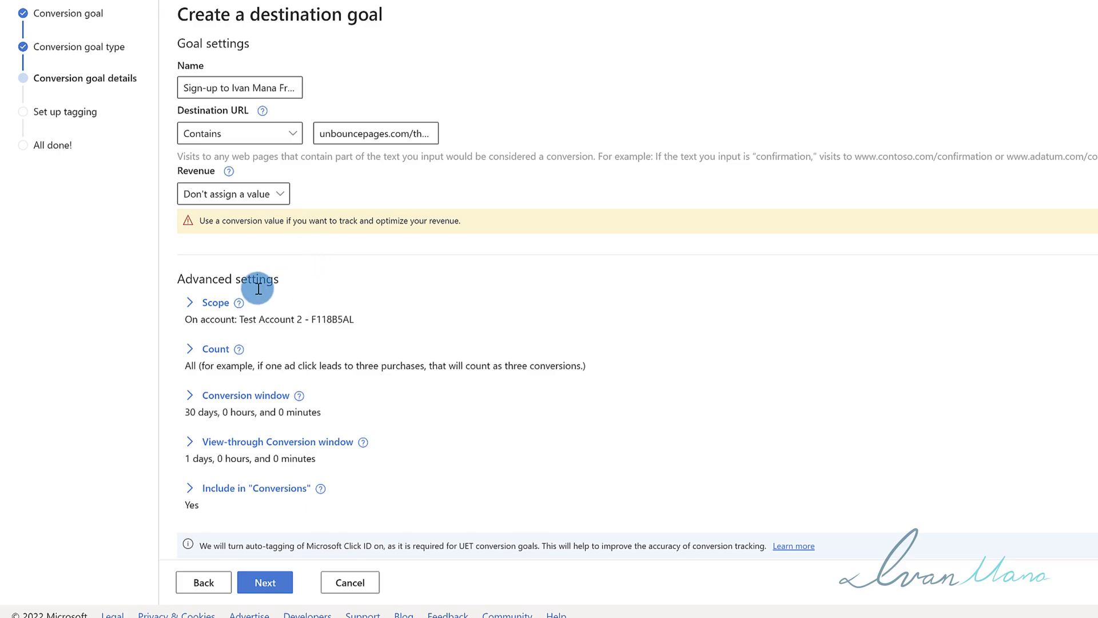
pyautogui.moveTo(206, 322); pyautogui.dragTo(351, 322)
pyautogui.click(370, 174)
pyautogui.click(212, 346)
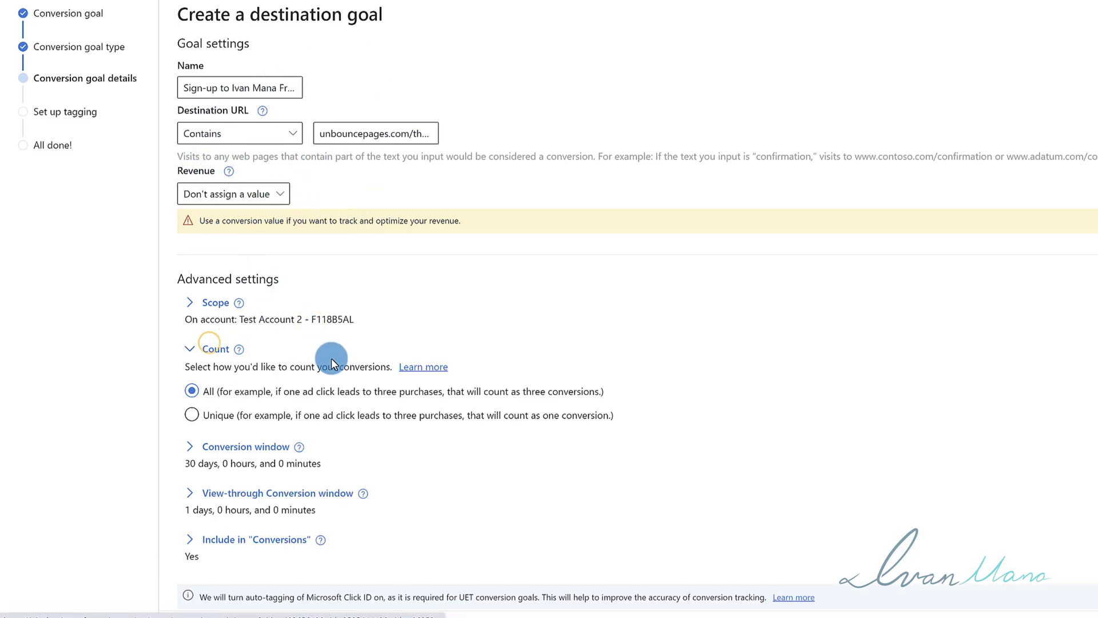
pyautogui.scroll(-1, 216, 345)
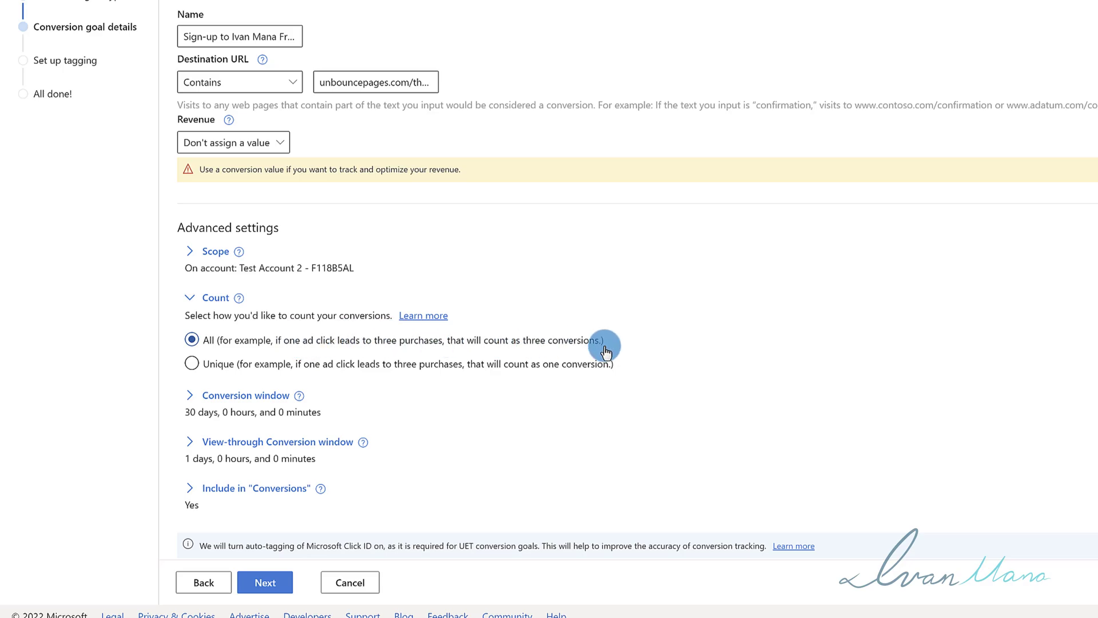
pyautogui.click(191, 364)
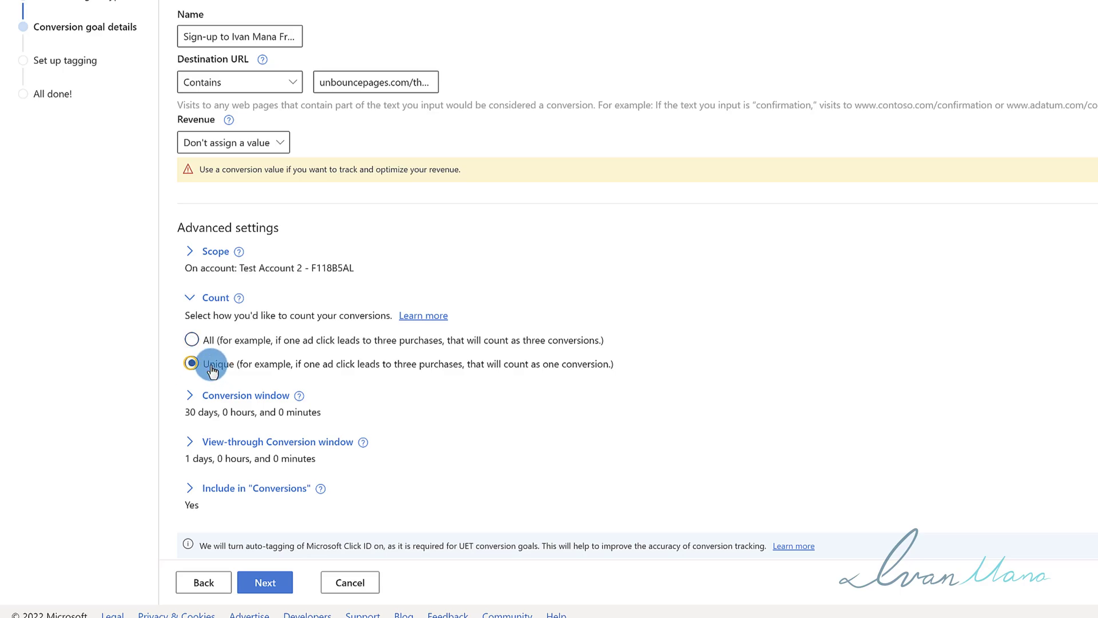
pyautogui.click(241, 342)
pyautogui.click(227, 365)
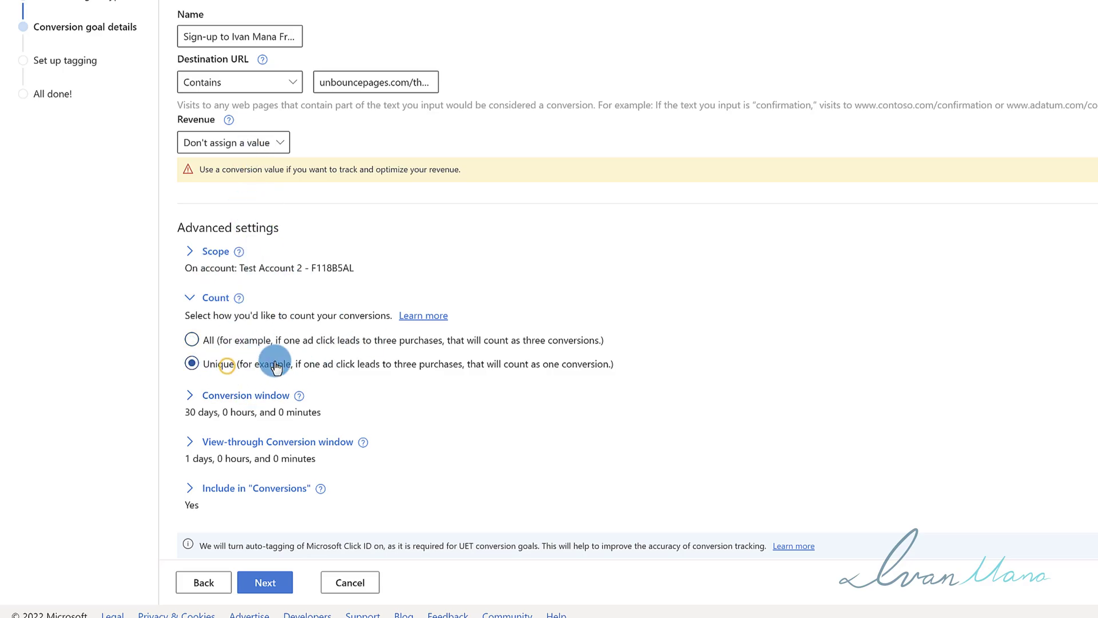
pyautogui.click(232, 396)
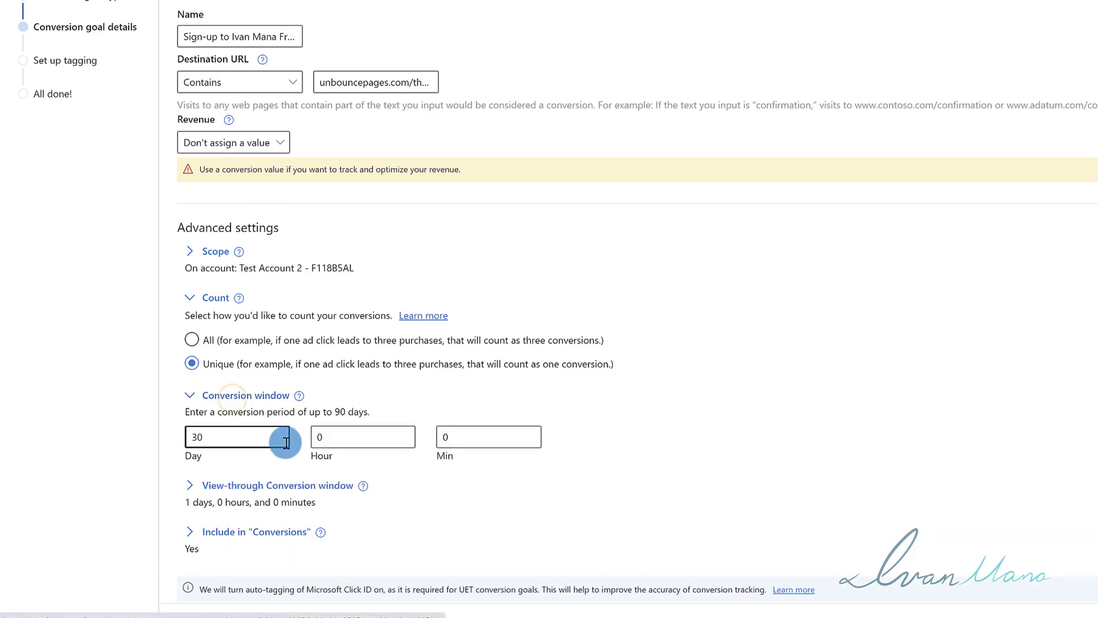
pyautogui.moveTo(187, 412); pyautogui.dragTo(376, 413)
pyautogui.click(342, 412)
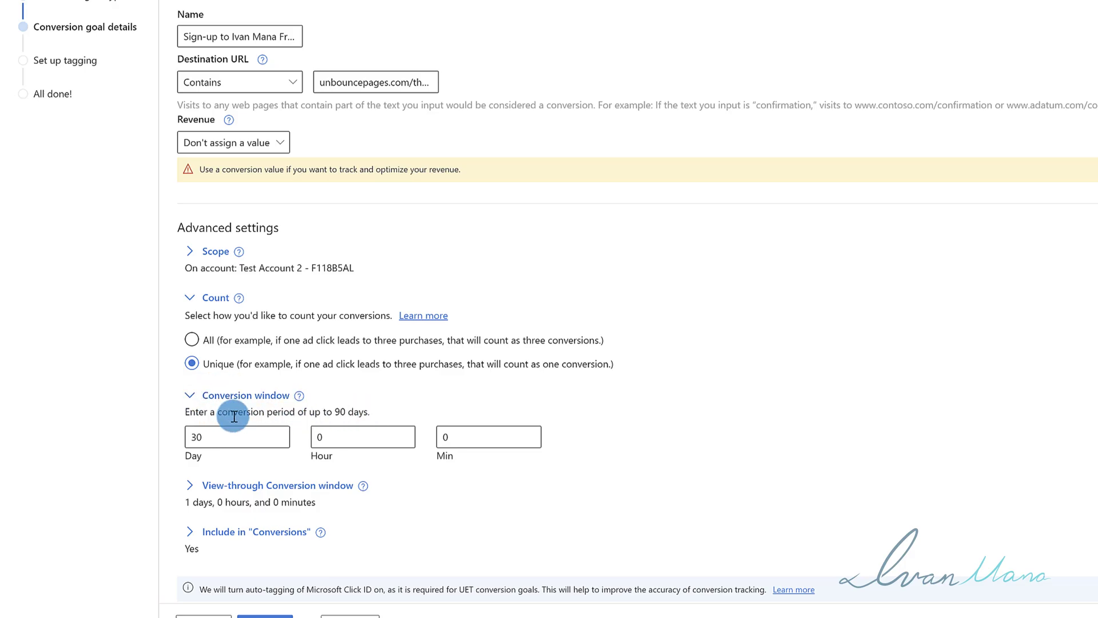
pyautogui.click(223, 438)
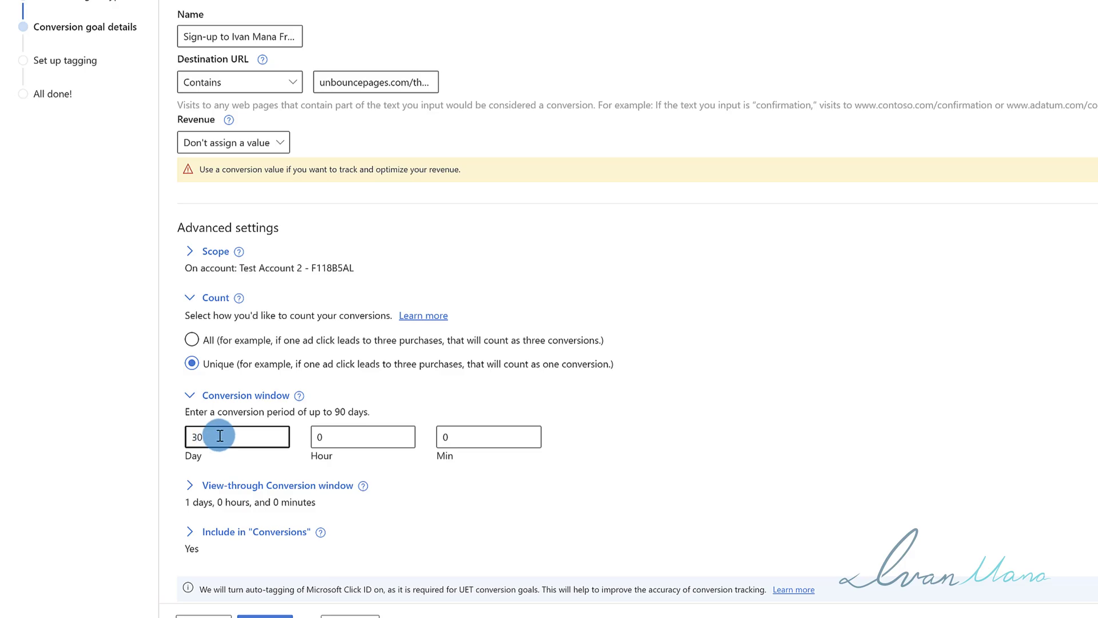
pyautogui.moveTo(219, 438); pyautogui.dragTo(181, 436)
pyautogui.click(216, 417)
pyautogui.click(193, 438)
pyautogui.moveTo(259, 413); pyautogui.dragTo(371, 412)
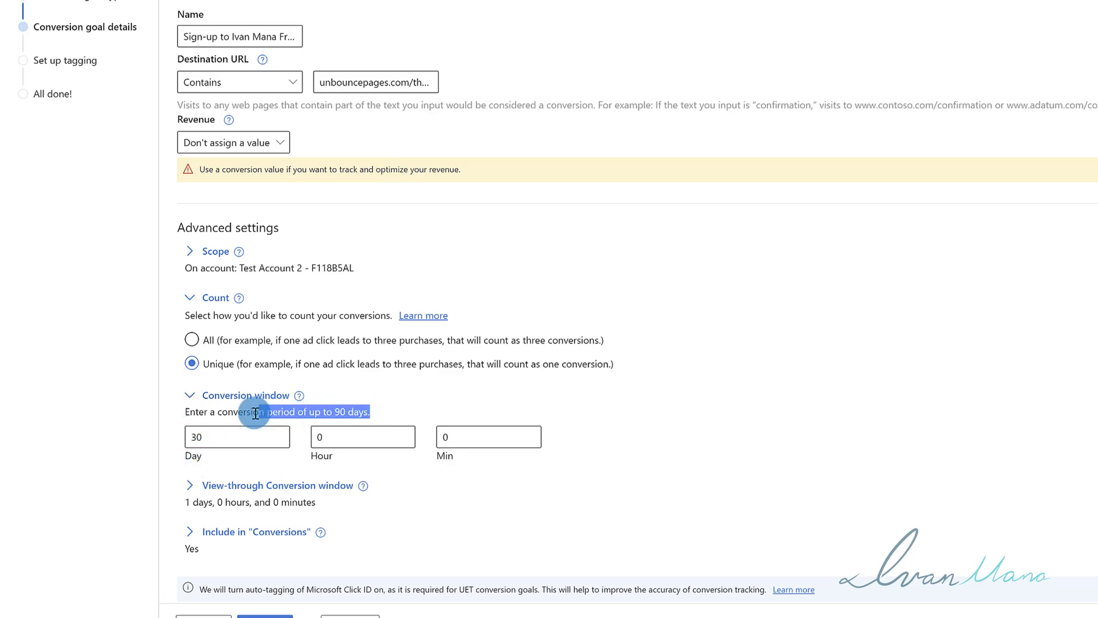
pyautogui.click(209, 438)
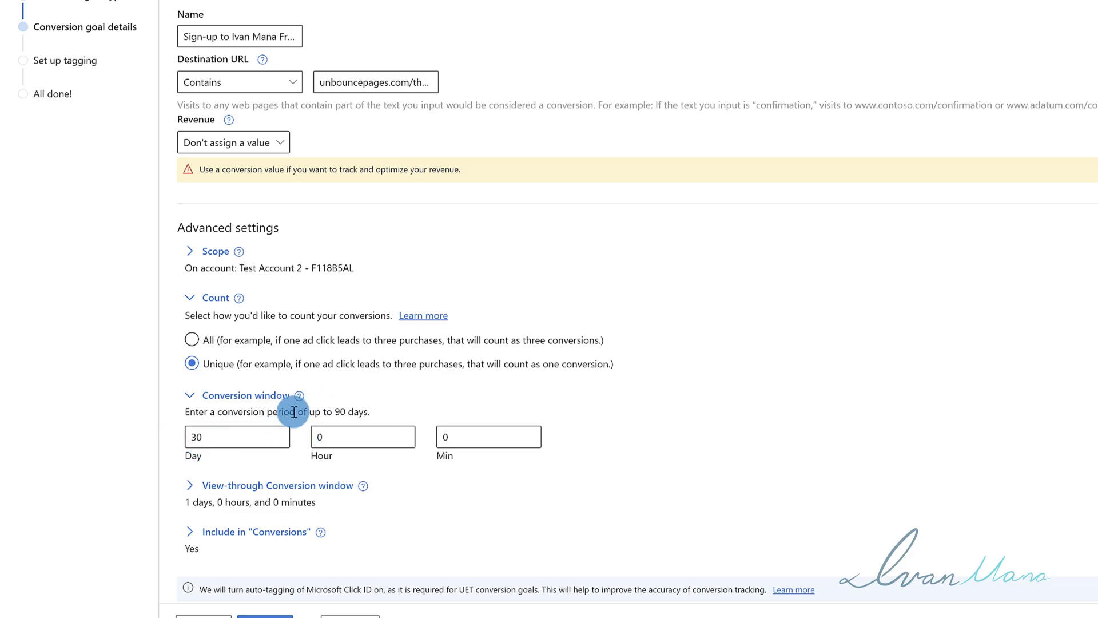
pyautogui.moveTo(283, 412); pyautogui.dragTo(373, 409)
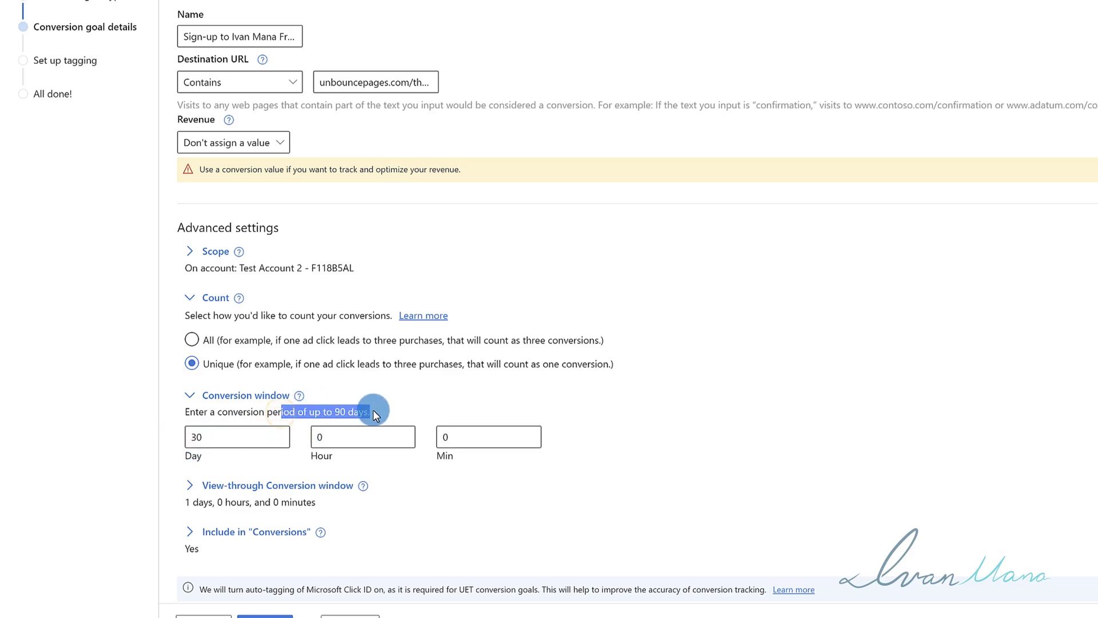
pyautogui.click(325, 411)
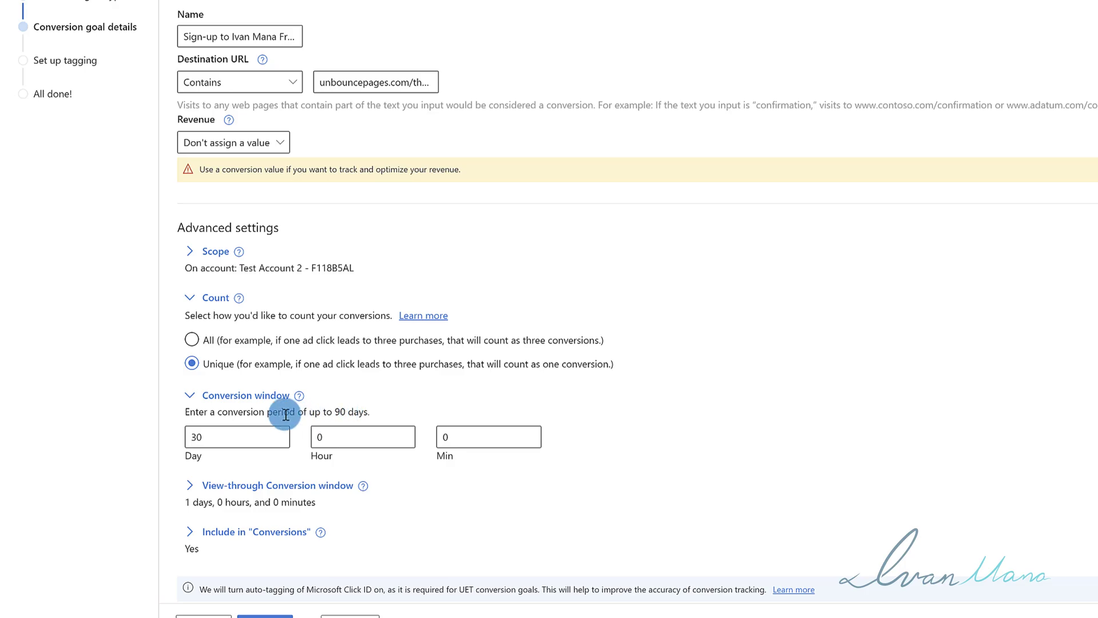
pyautogui.moveTo(267, 412); pyautogui.dragTo(354, 413)
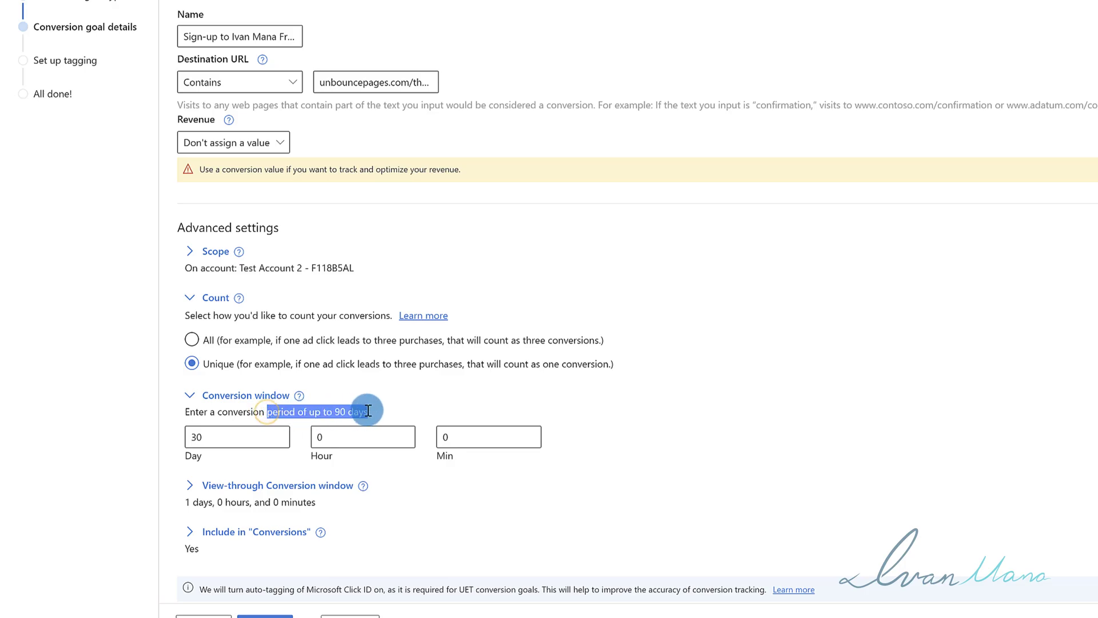
pyautogui.click(348, 410)
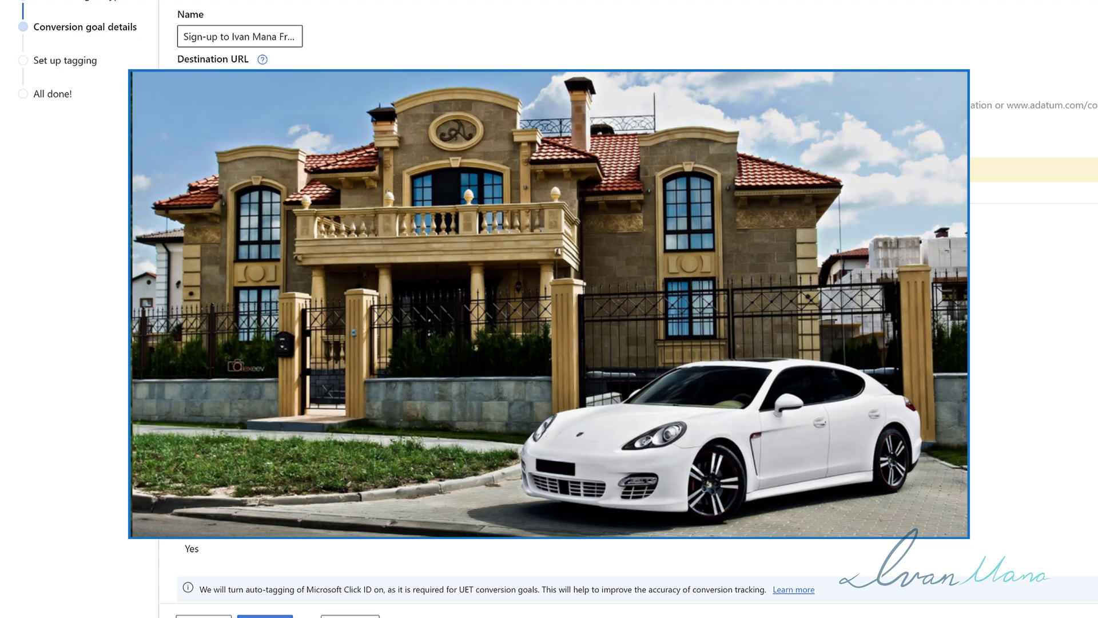
pyautogui.moveTo(268, 412); pyautogui.dragTo(366, 412)
pyautogui.click(308, 411)
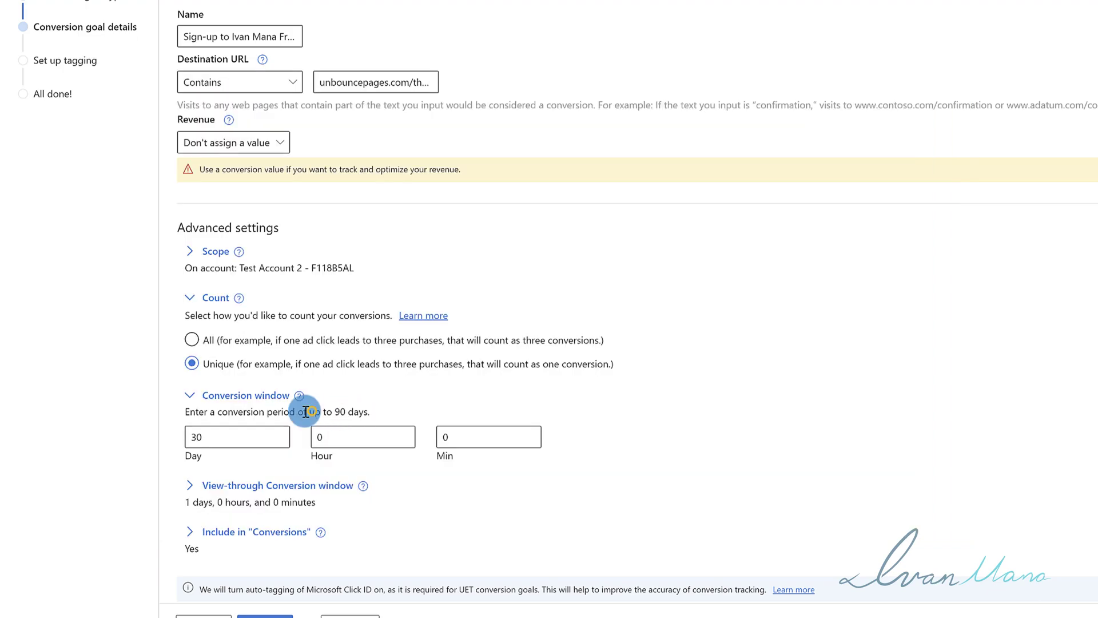
pyautogui.moveTo(269, 411); pyautogui.dragTo(367, 412)
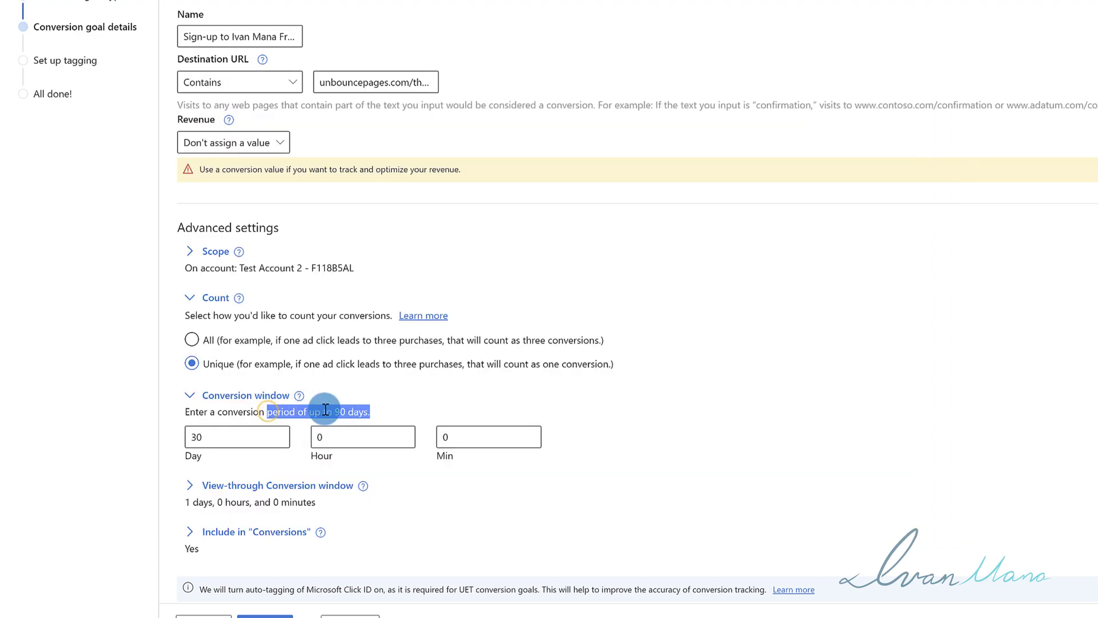
pyautogui.click(315, 410)
pyautogui.click(219, 438)
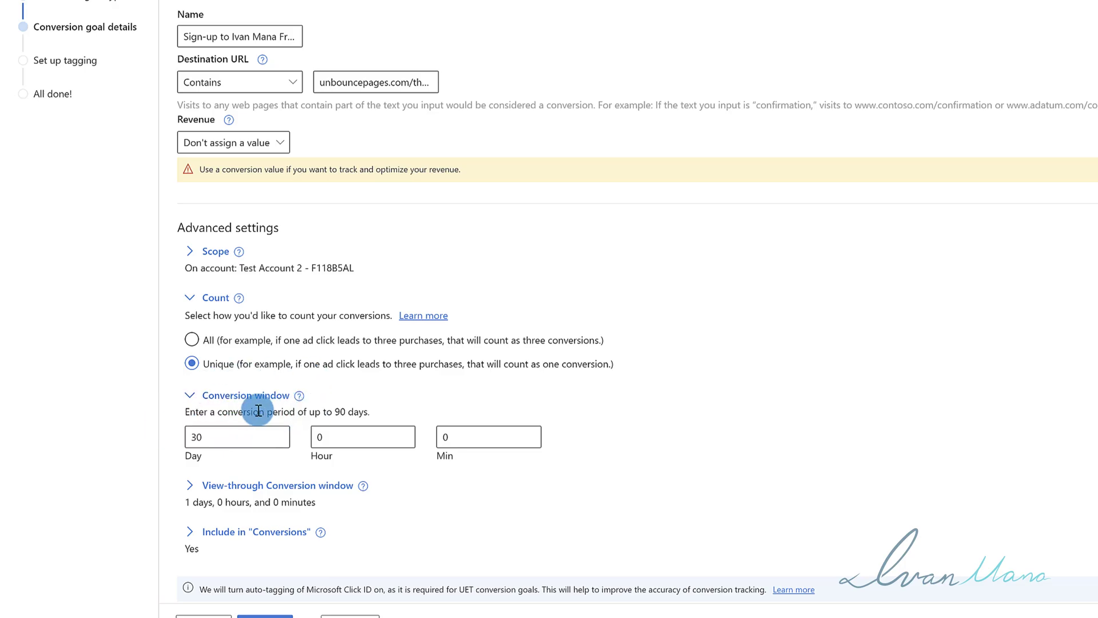
pyautogui.moveTo(259, 411); pyautogui.dragTo(379, 410)
pyautogui.click(314, 410)
# Expand the view-through window (1 day, 0 hours, 0 minutes) and the Include in Conversions setting
pyautogui.scroll(-1, 368, 412)
pyautogui.click(264, 439)
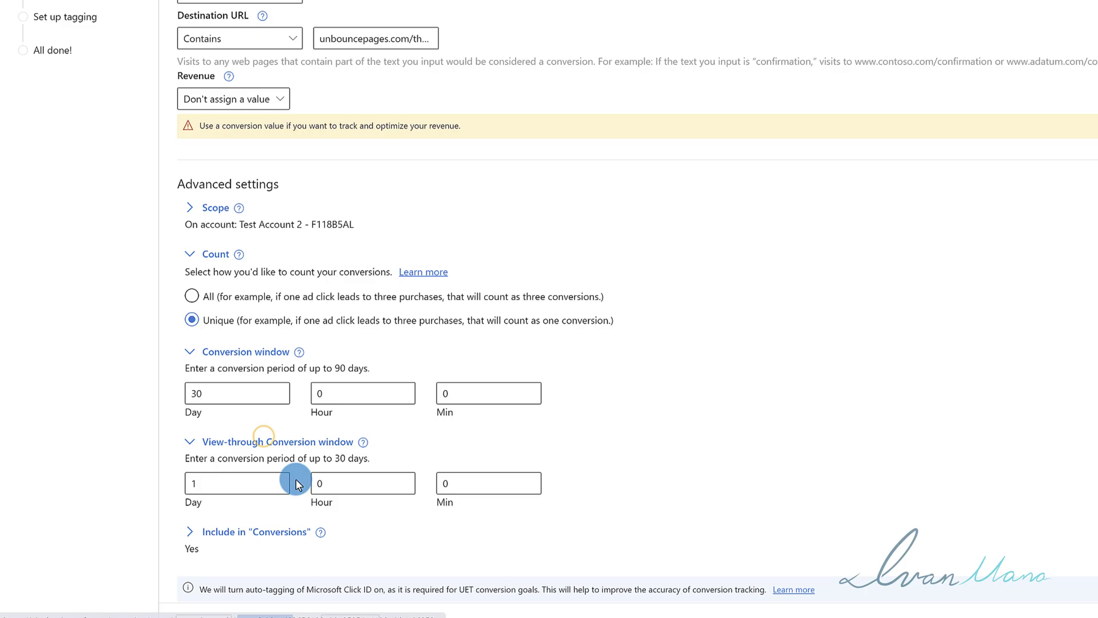
pyautogui.moveTo(214, 367); pyautogui.dragTo(369, 367)
pyautogui.moveTo(187, 456); pyautogui.dragTo(291, 457)
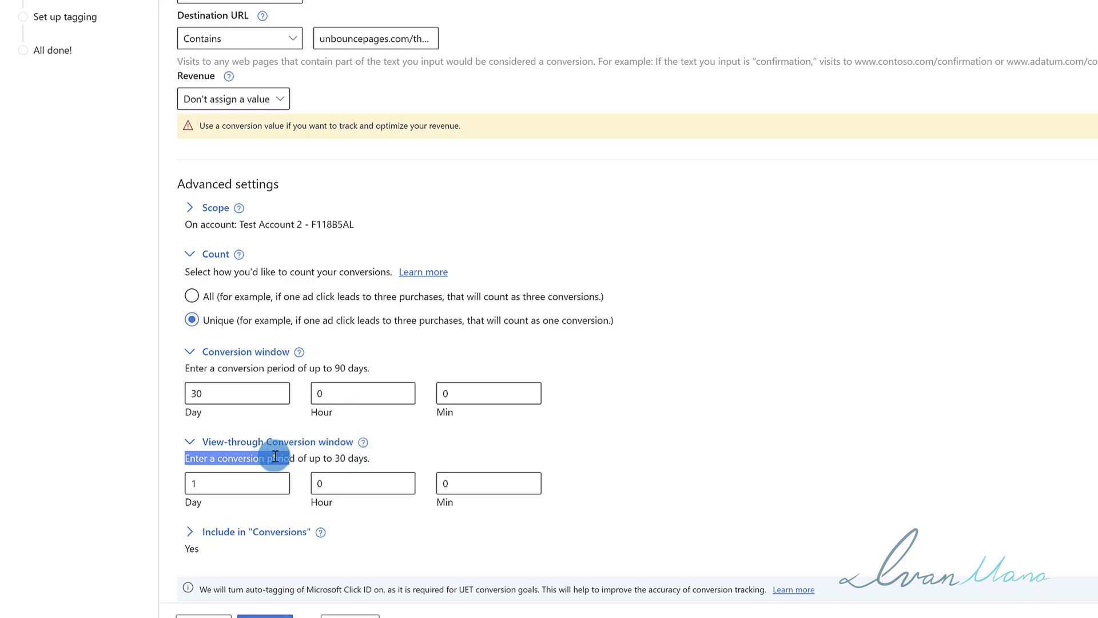
pyautogui.click(275, 457)
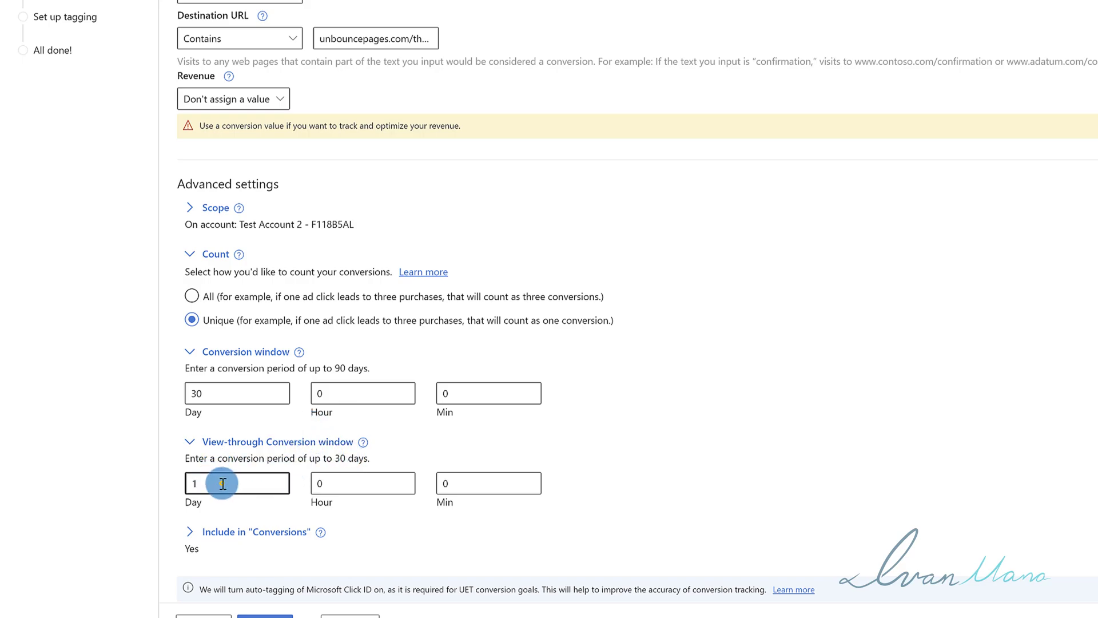
pyautogui.moveTo(215, 459); pyautogui.dragTo(327, 460)
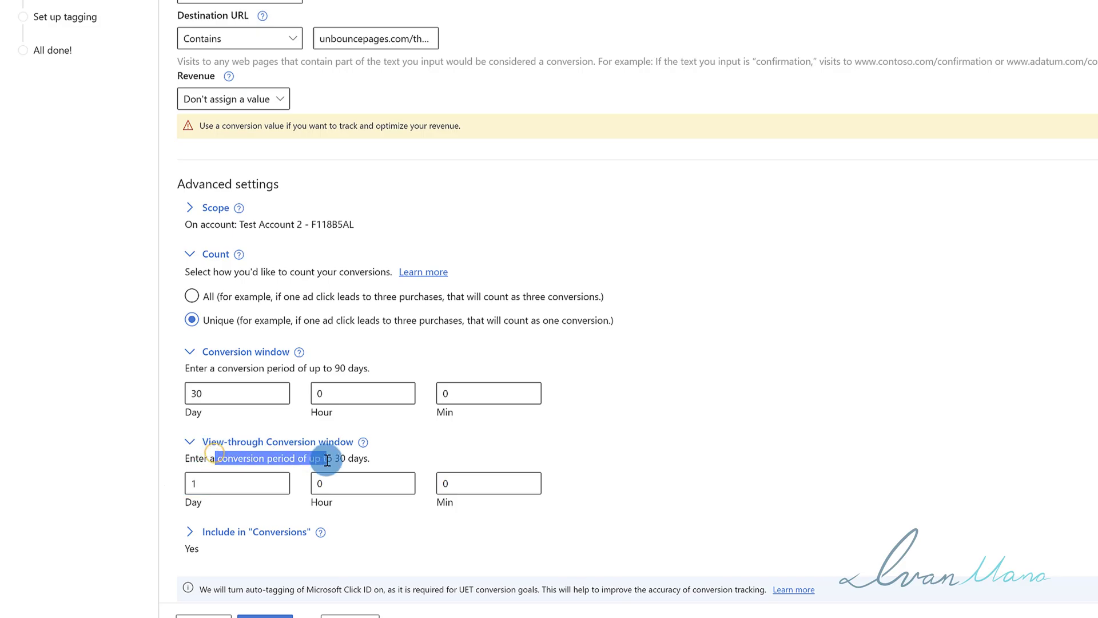
pyautogui.scroll(-1, 265, 515)
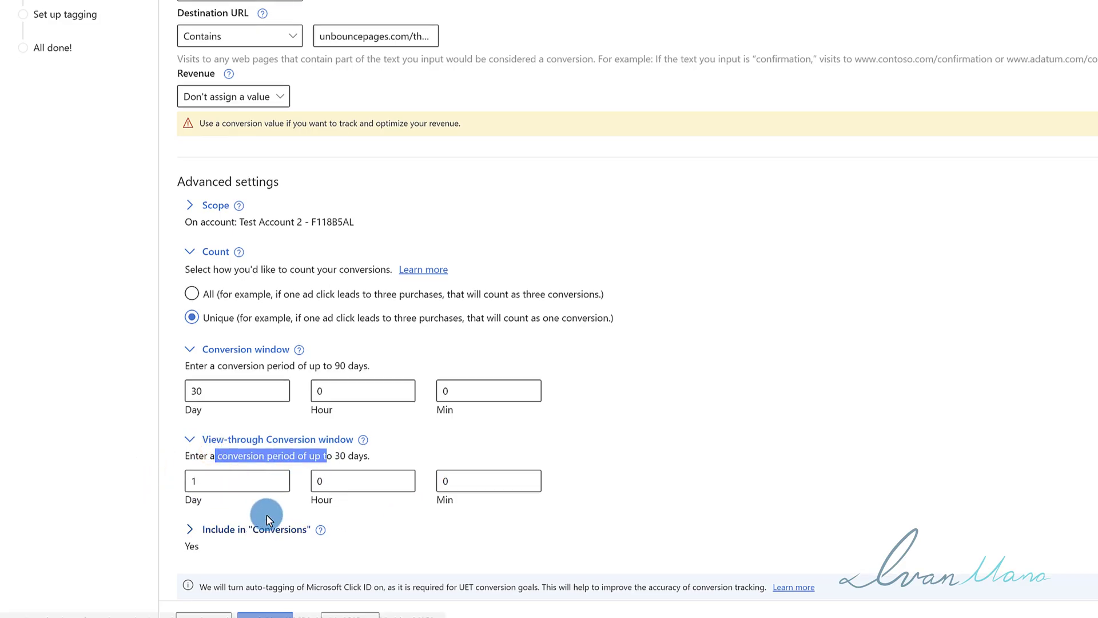
pyautogui.click(253, 496)
# Read the Conversions help, test excluding the goal with Okay, then re-include it
pyautogui.scroll(-1, 355, 432)
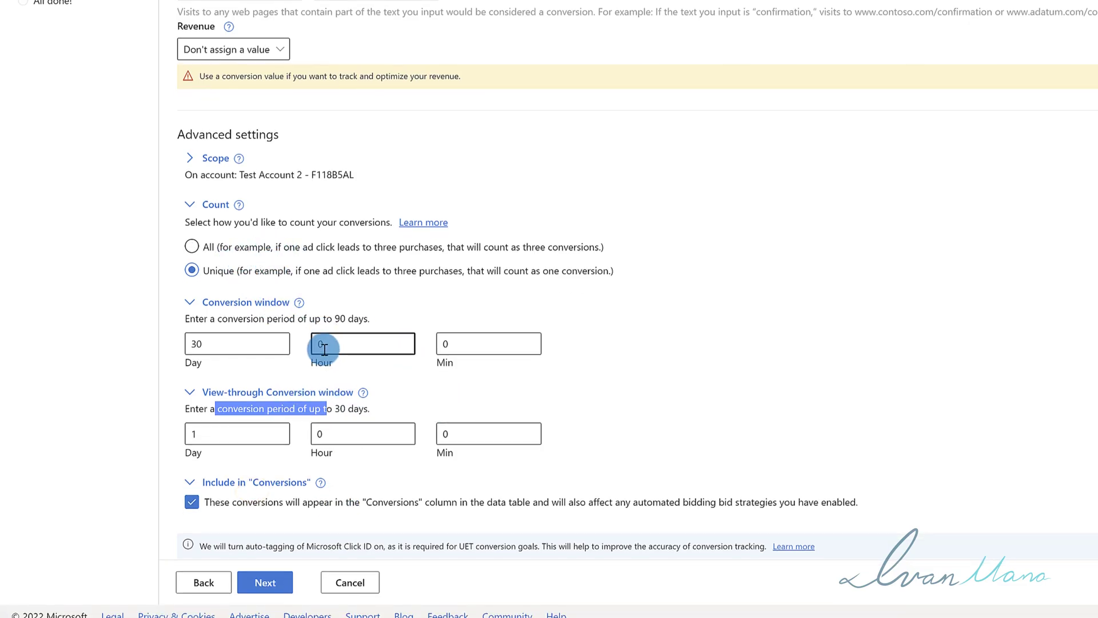
pyautogui.click(321, 484)
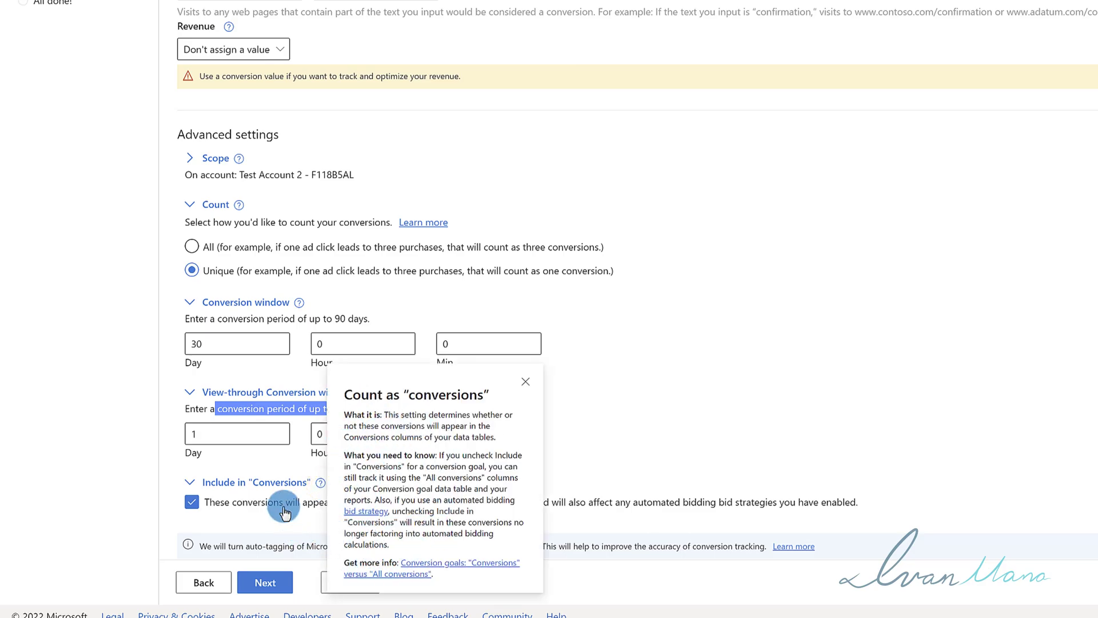
pyautogui.click(254, 533)
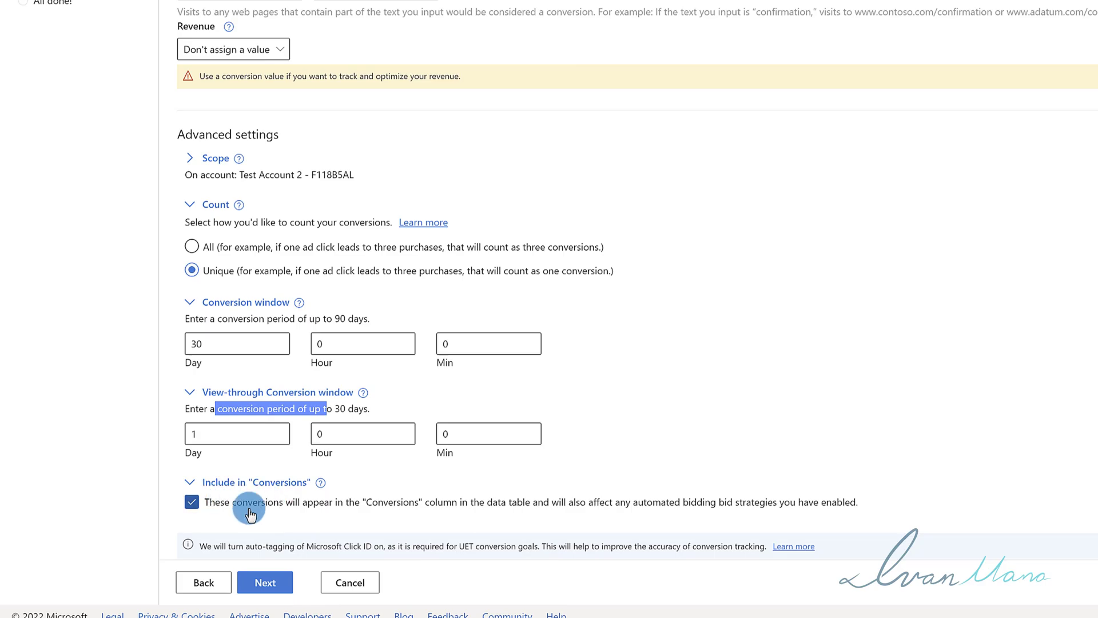
pyautogui.click(192, 502)
pyautogui.click(191, 503)
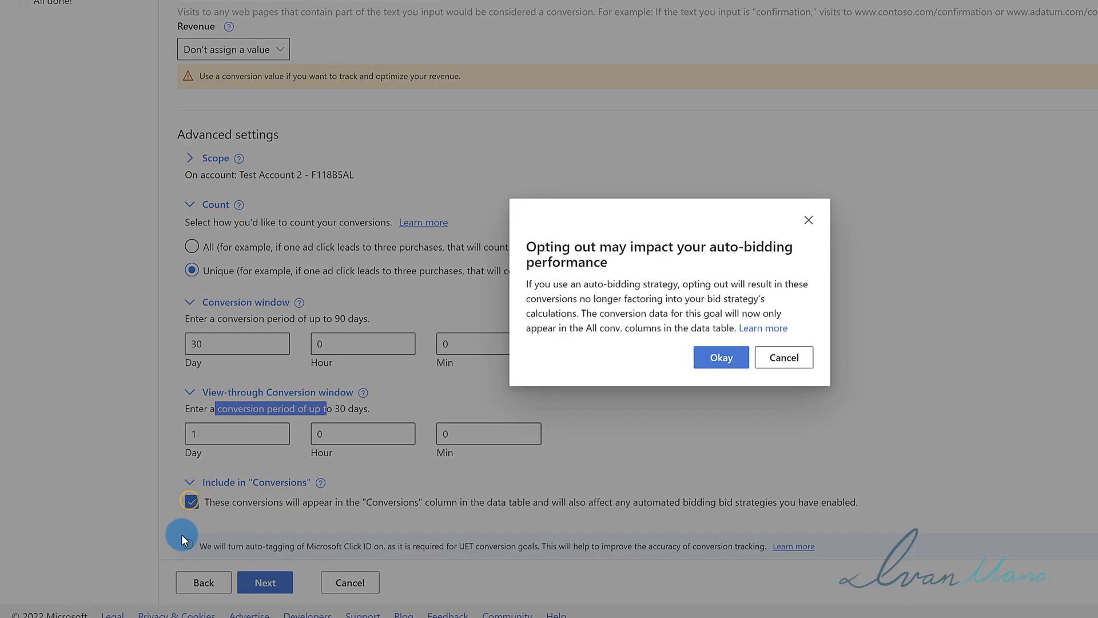
pyautogui.click(727, 359)
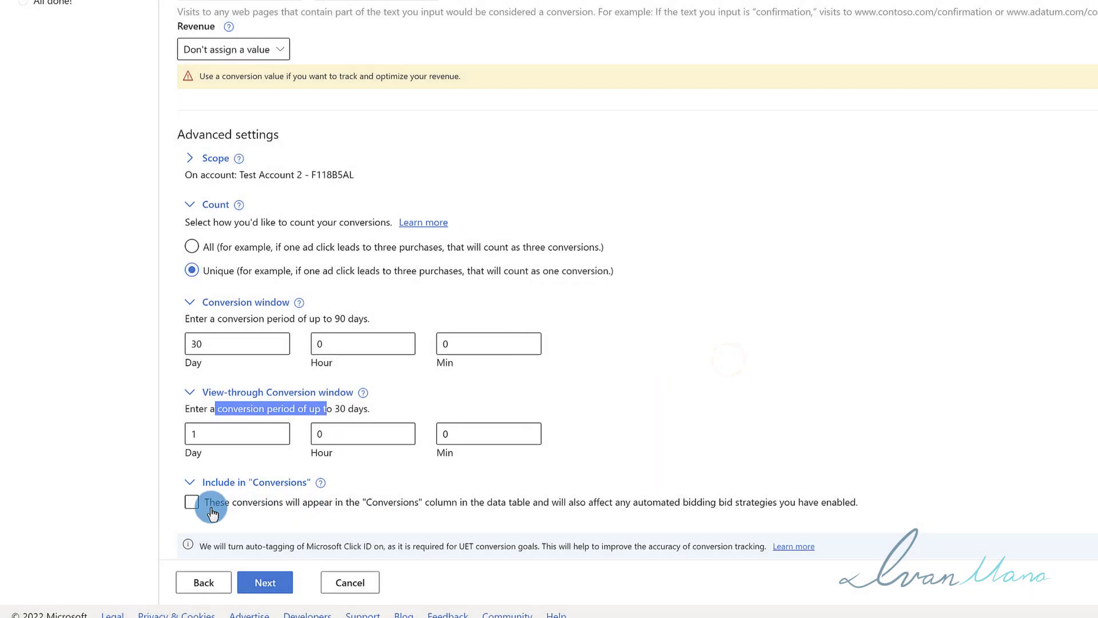
pyautogui.click(244, 503)
pyautogui.click(192, 503)
# Keep the goal included in Conversions and advance to the Set up tagging step
pyautogui.scroll(2, 191, 344)
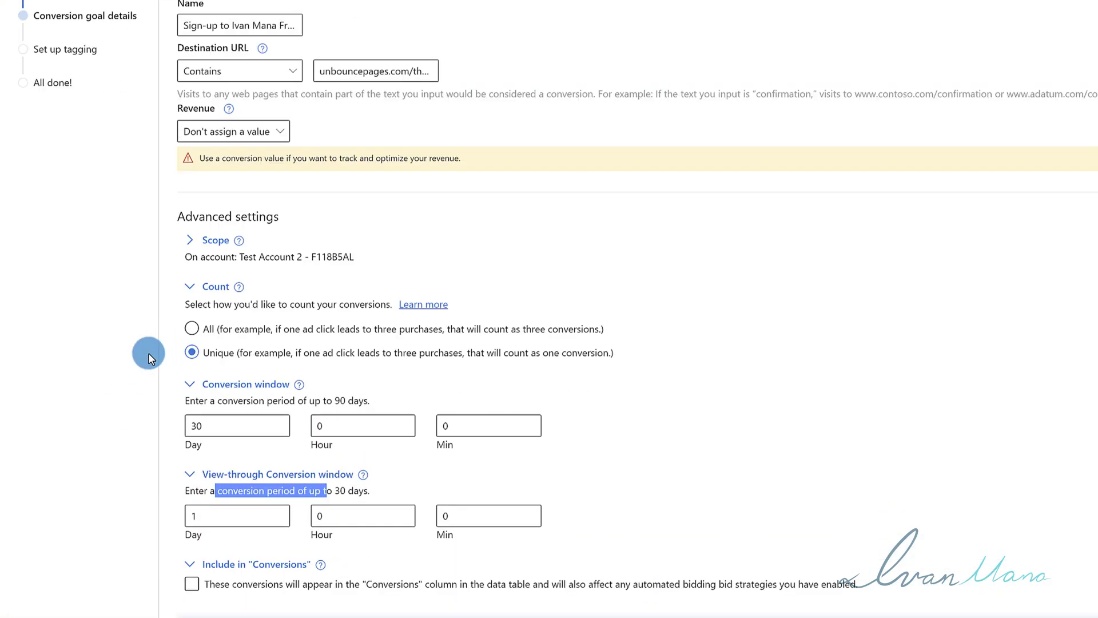
pyautogui.scroll(-2, 80, 421)
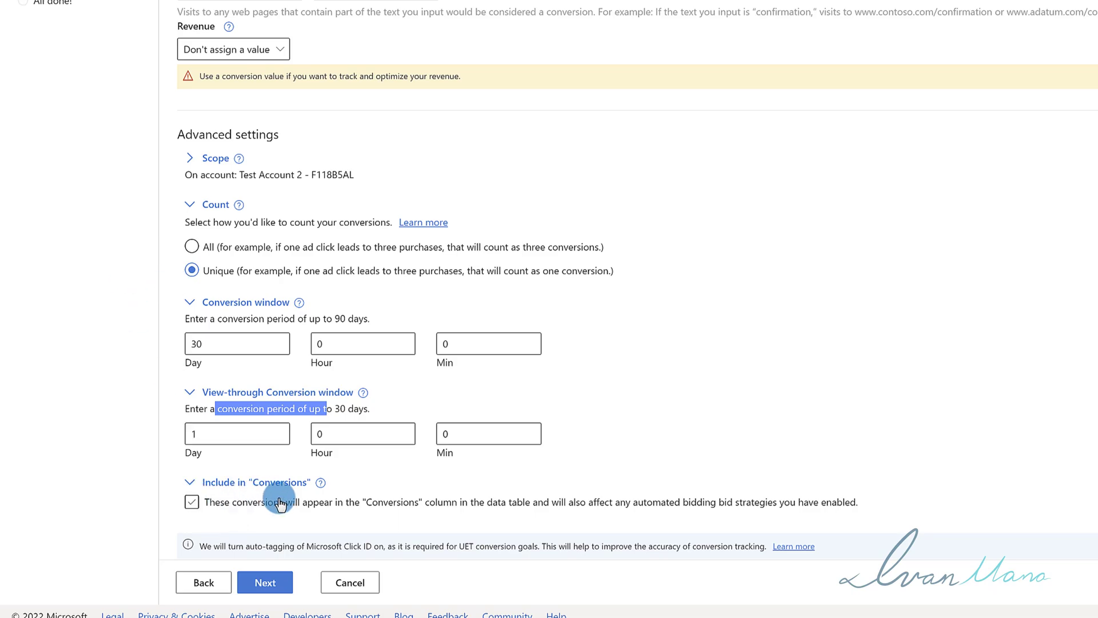
pyautogui.click(213, 502)
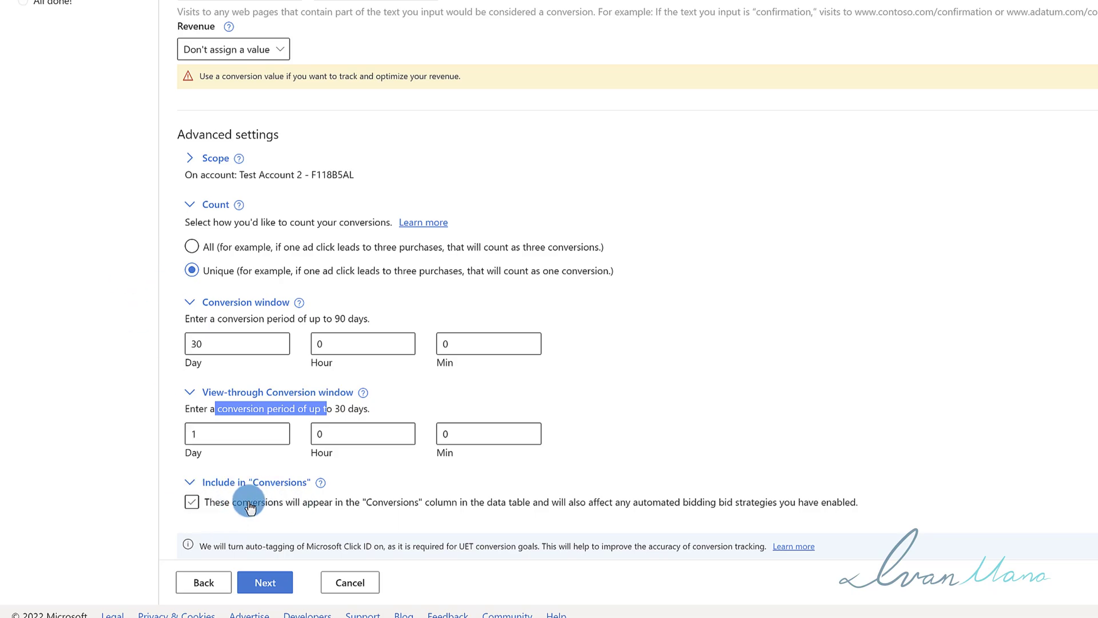
pyautogui.click(291, 503)
pyautogui.click(187, 430)
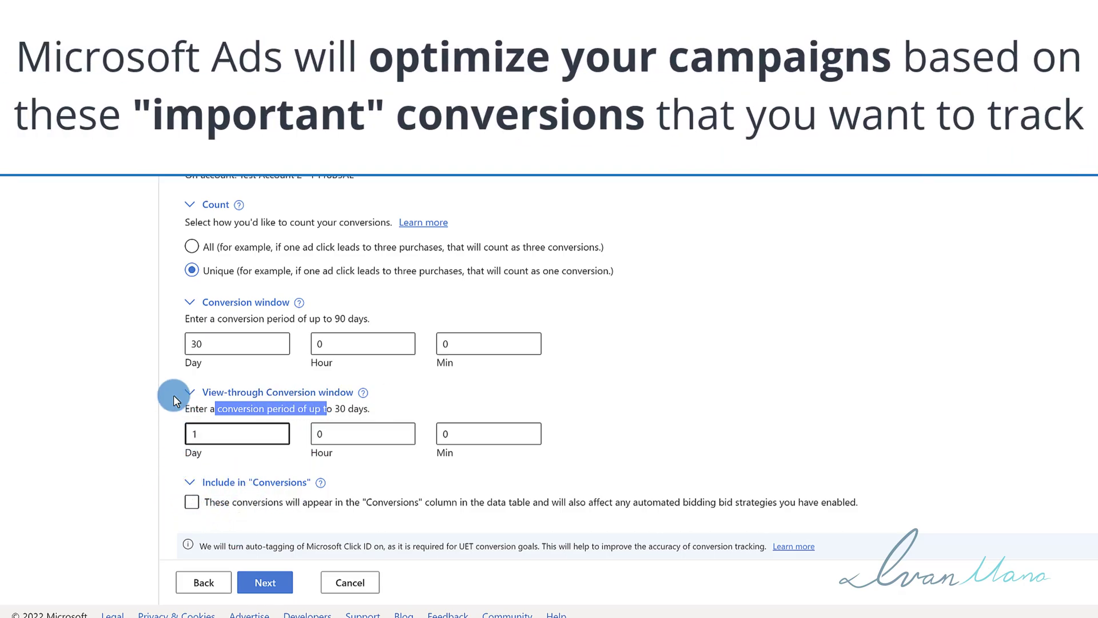
pyautogui.scroll(3, 175, 394)
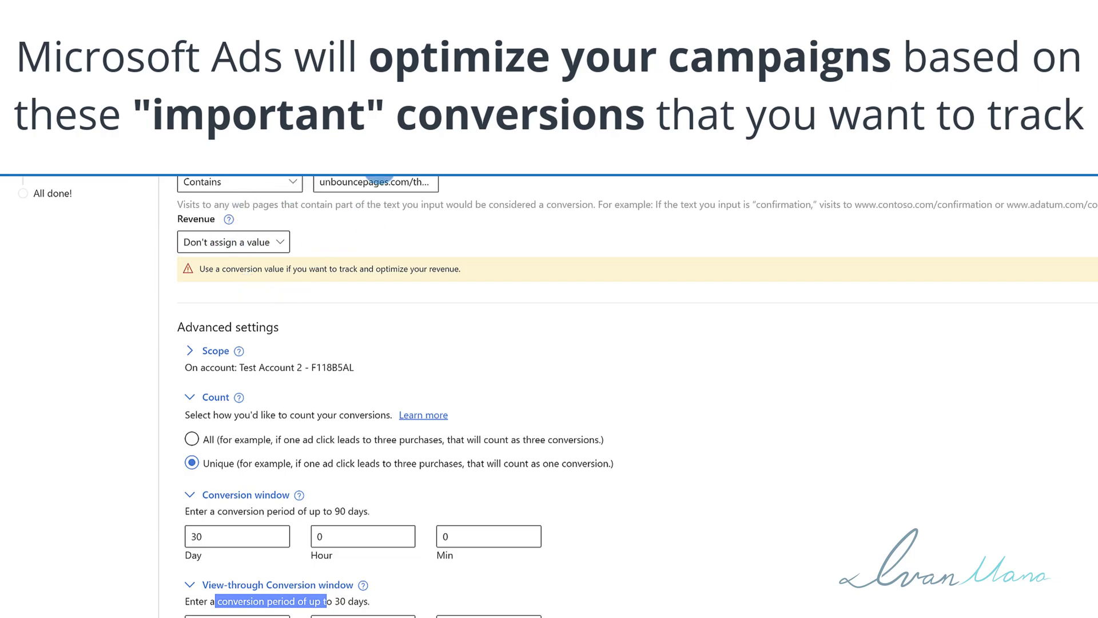
pyautogui.scroll(-3, 290, 294)
pyautogui.click(190, 507)
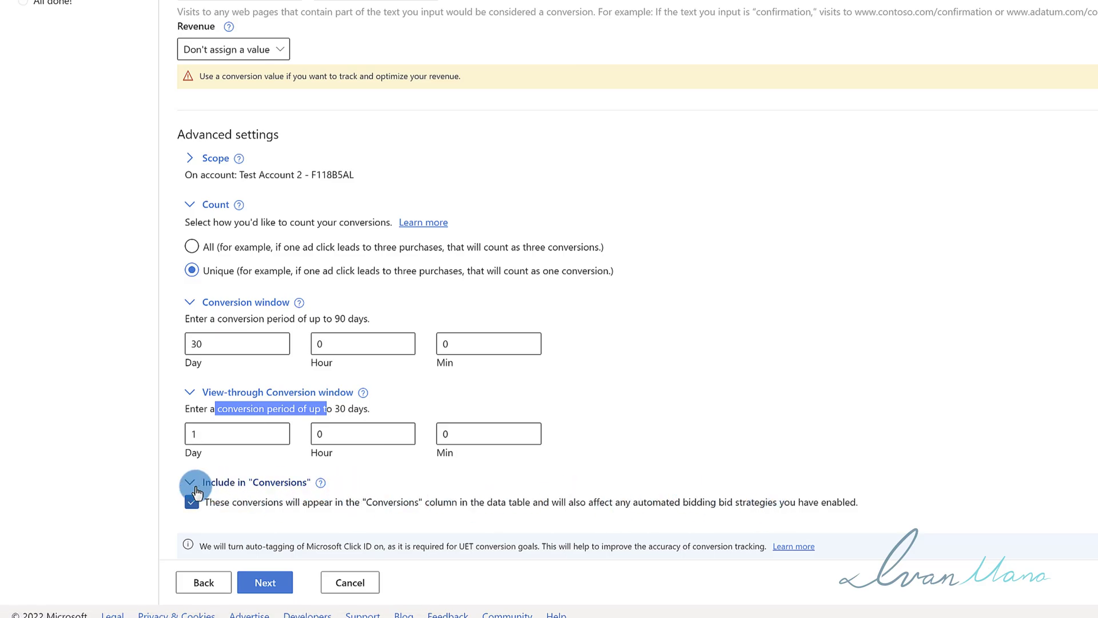
pyautogui.click(256, 589)
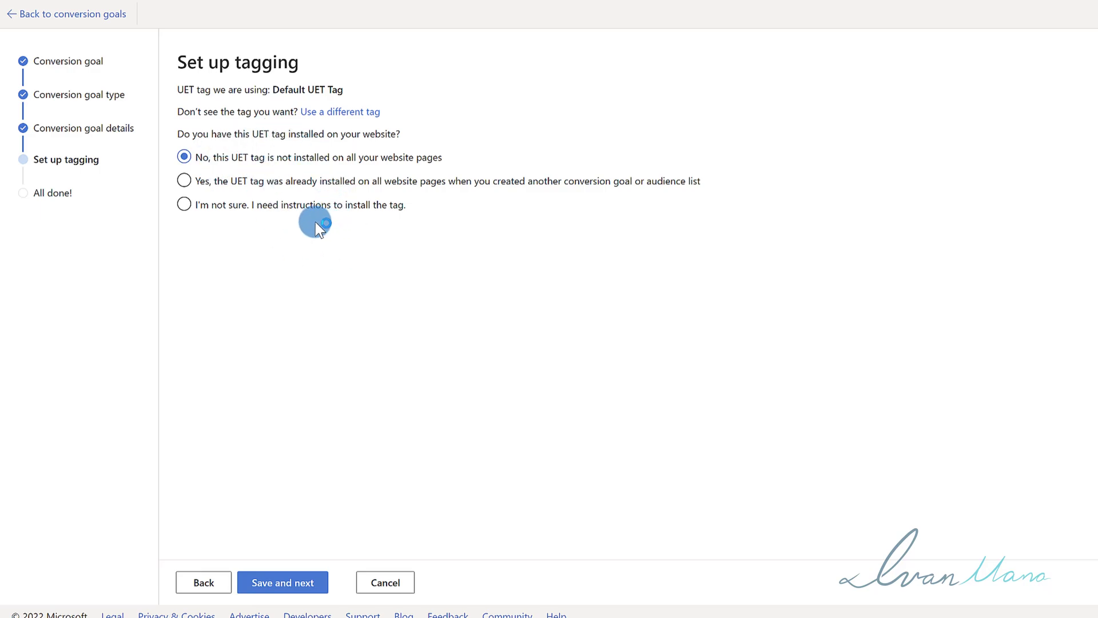
pyautogui.click(197, 155)
# Save the goal, compare the tagging options, and choose Install the tag yourself
pyautogui.click(297, 581)
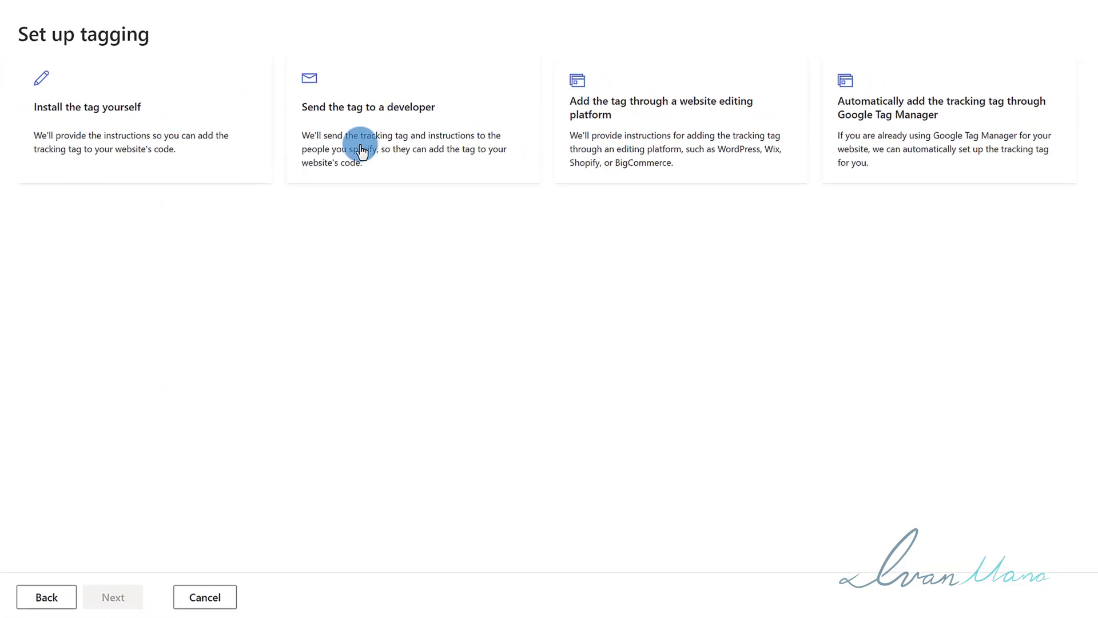
pyautogui.click(326, 113)
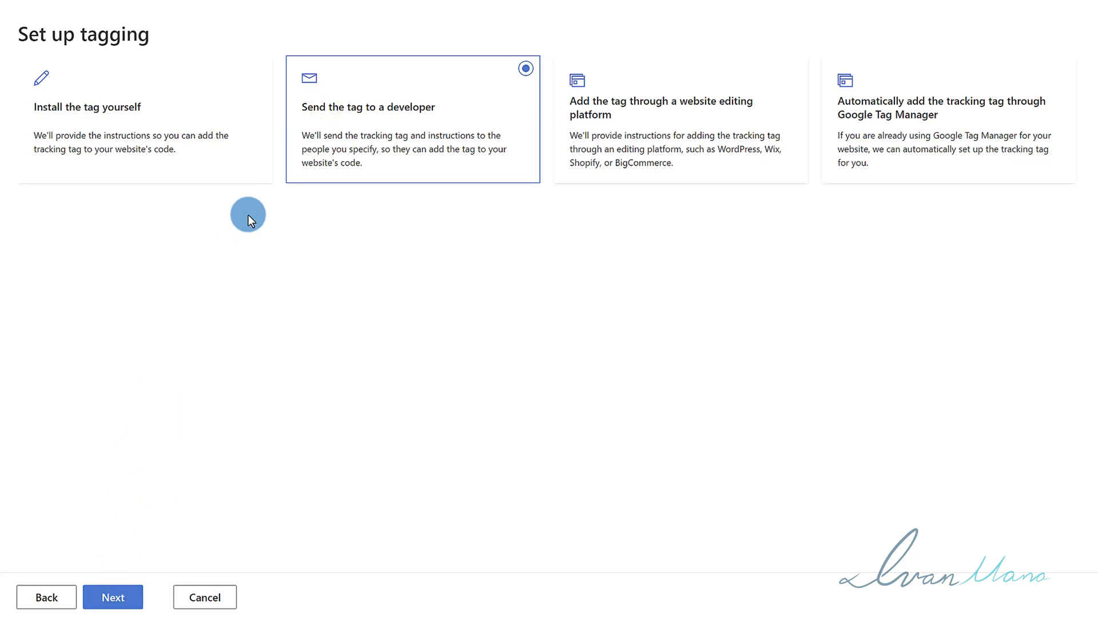
pyautogui.click(650, 127)
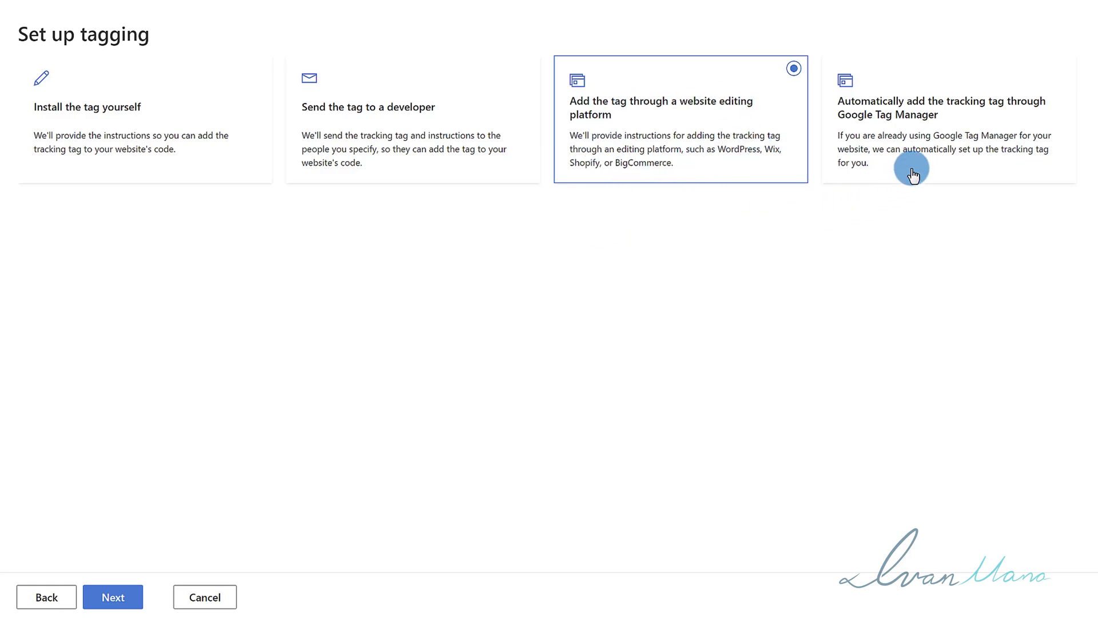
pyautogui.click(915, 123)
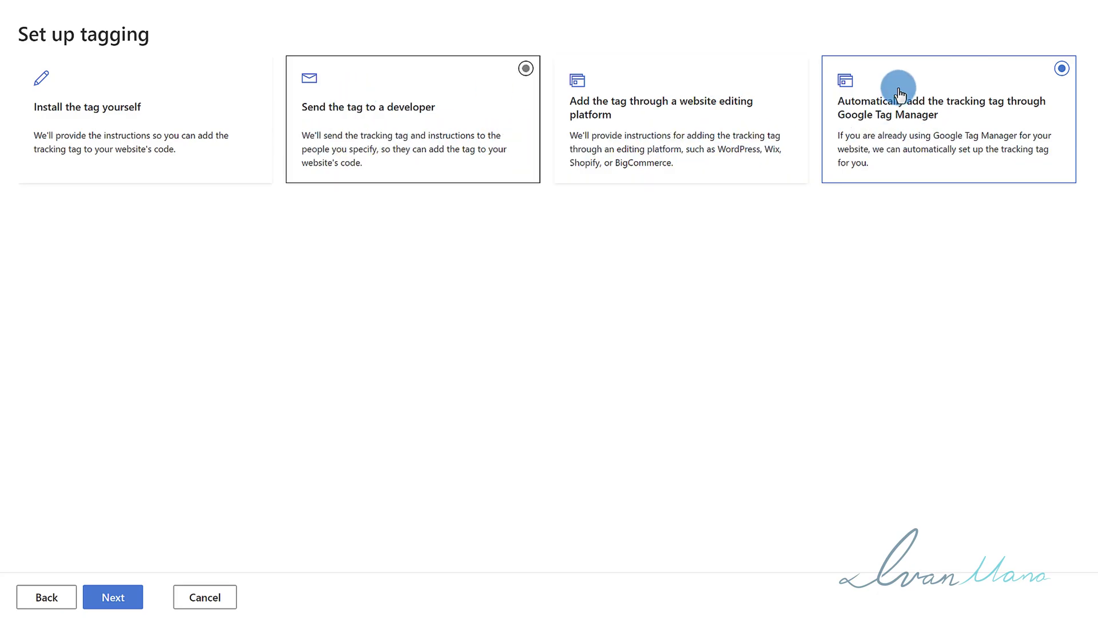
pyautogui.click(106, 102)
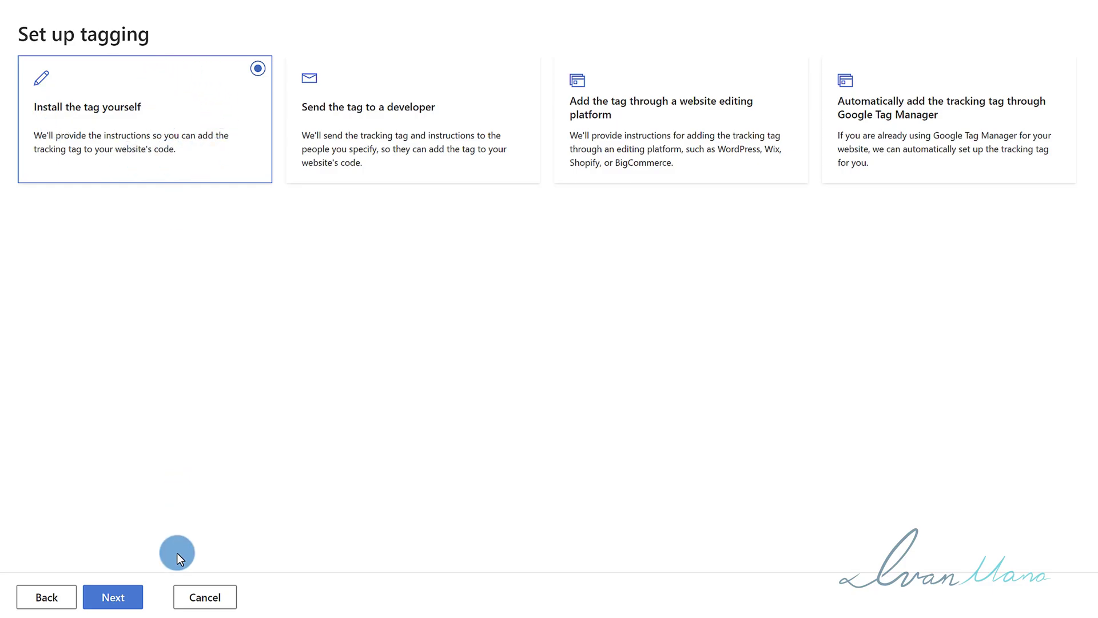
pyautogui.click(121, 599)
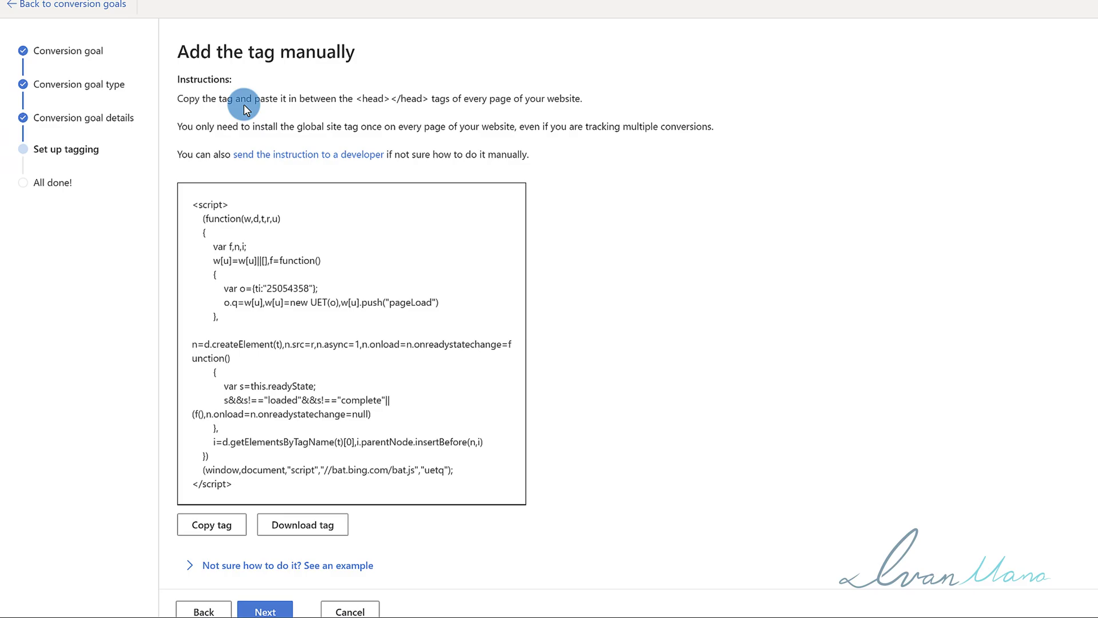
# Copy the full UET tag script, checking the thank-you and landing page tabs first
pyautogui.moveTo(188, 99); pyautogui.dragTo(575, 99)
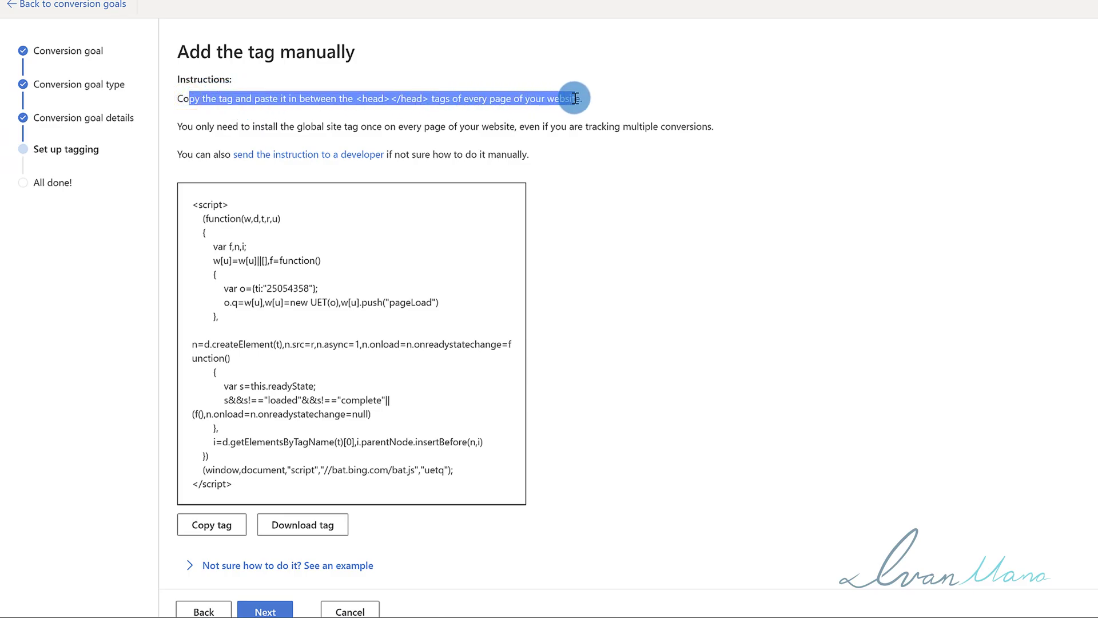
pyautogui.click(391, 99)
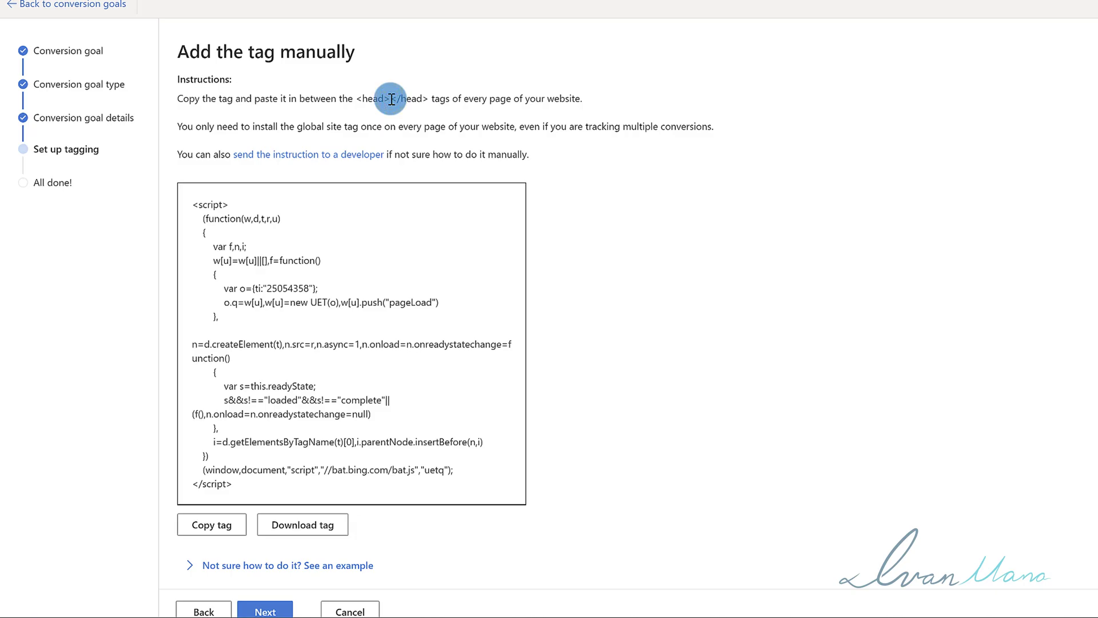
pyautogui.click(475, 10)
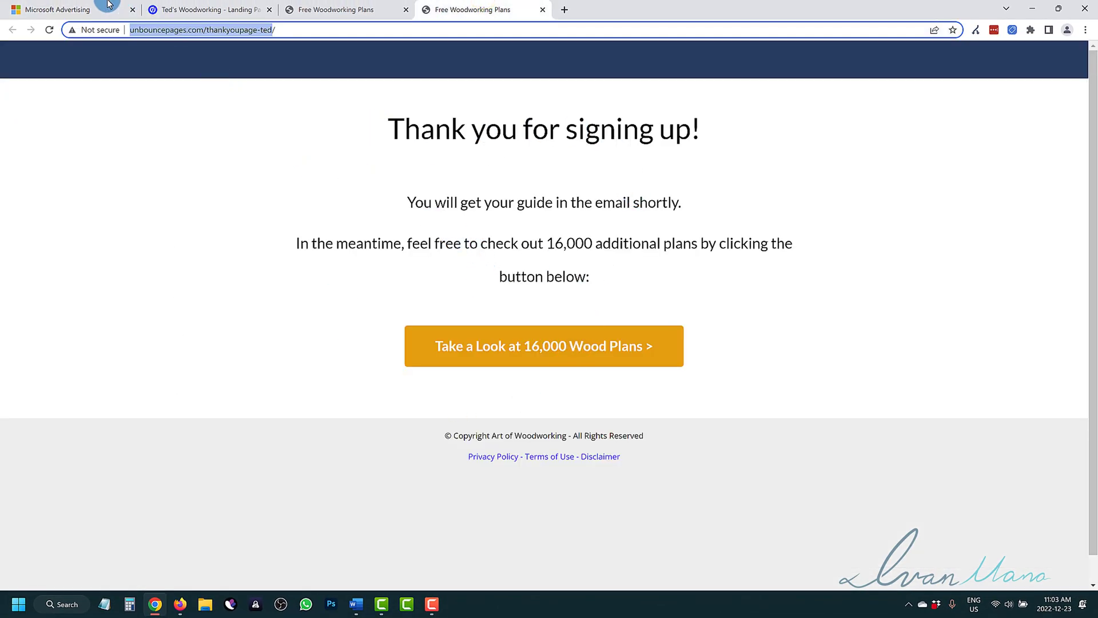
pyautogui.click(77, 5)
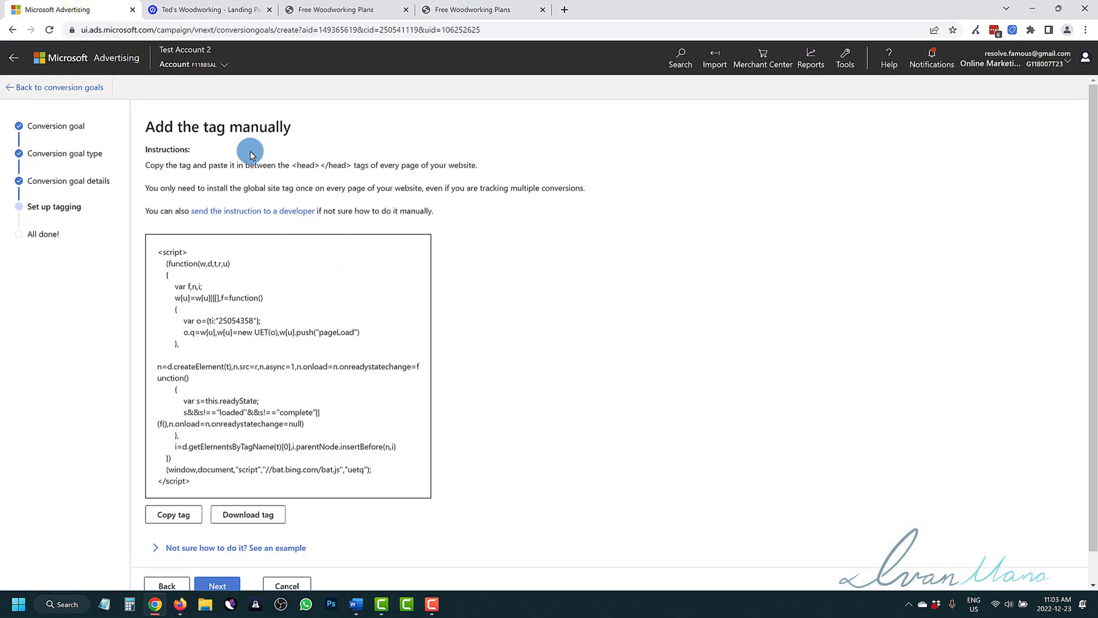
pyautogui.click(457, 8)
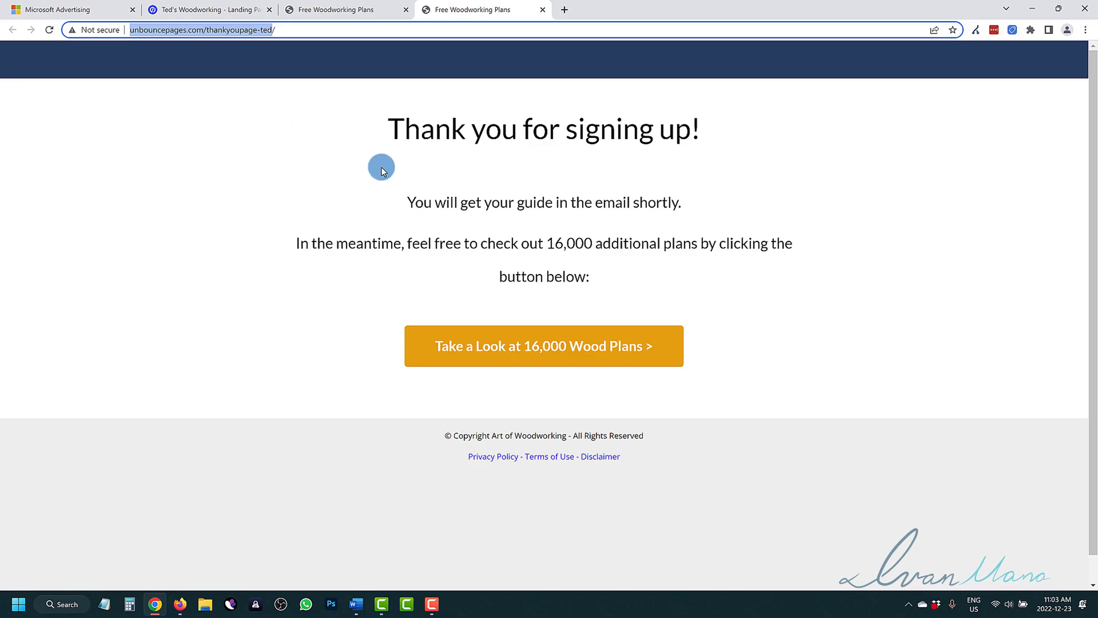
pyautogui.click(339, 20)
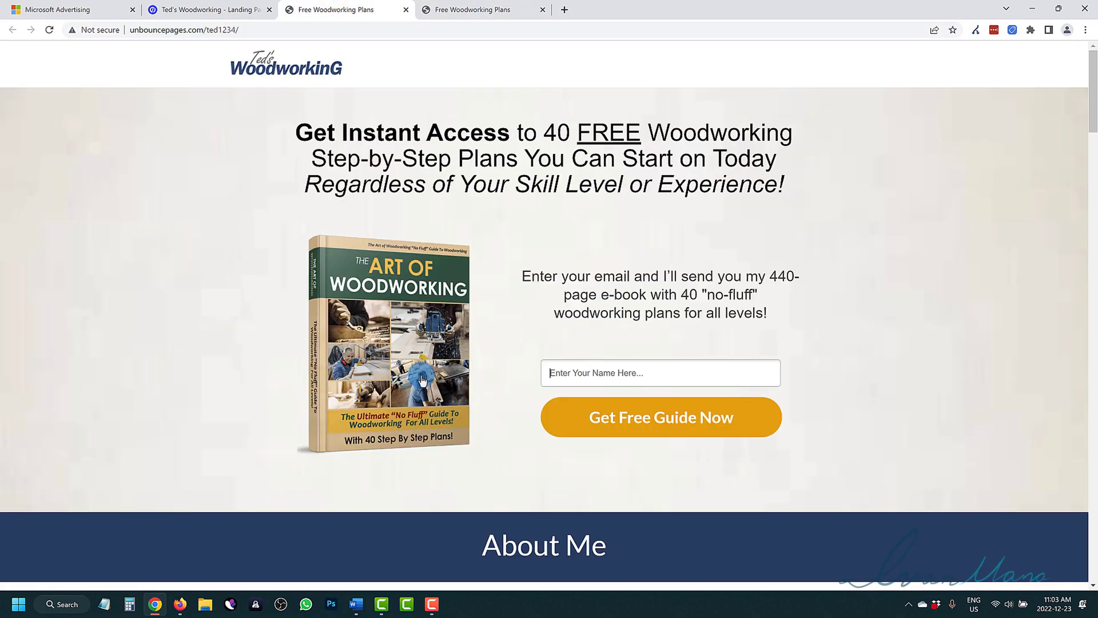
pyautogui.click(71, 5)
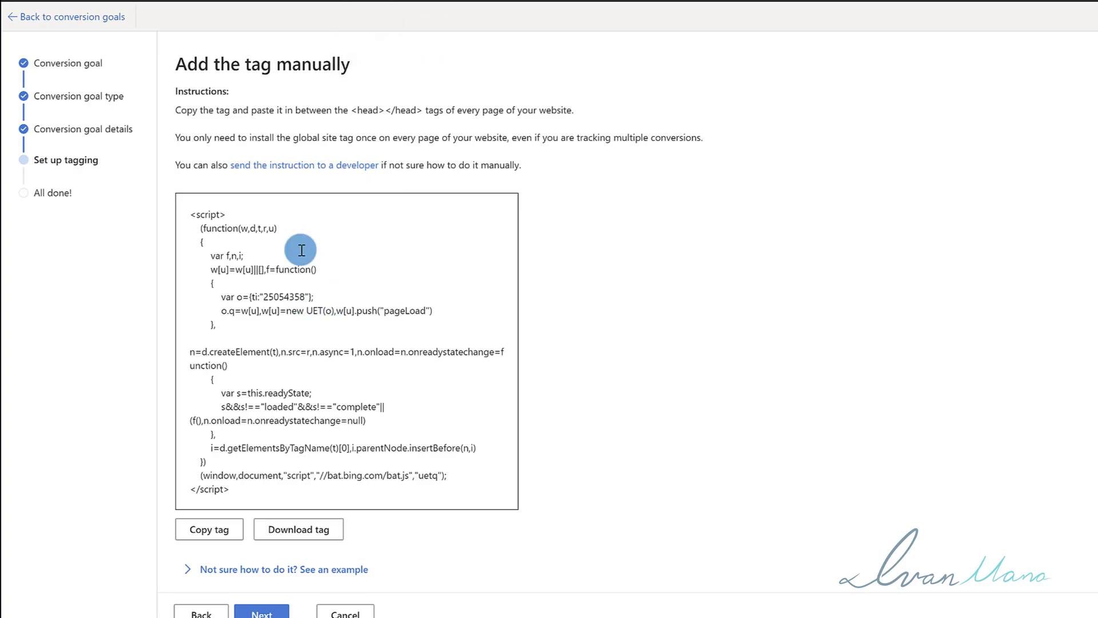
pyautogui.moveTo(190, 209); pyautogui.dragTo(436, 535)
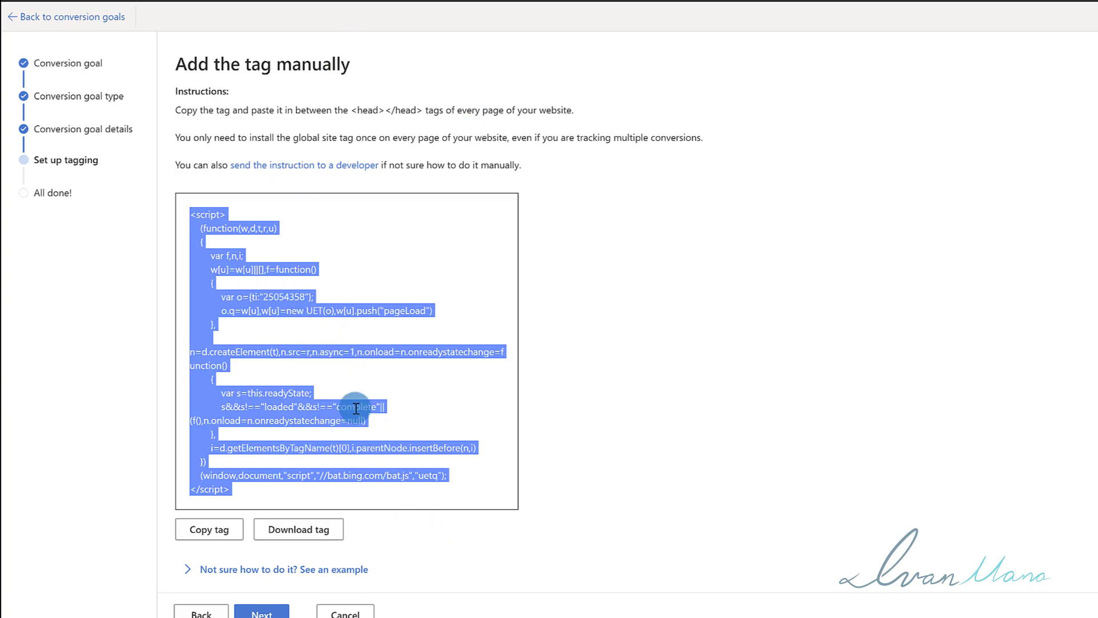
pyautogui.click(207, 533)
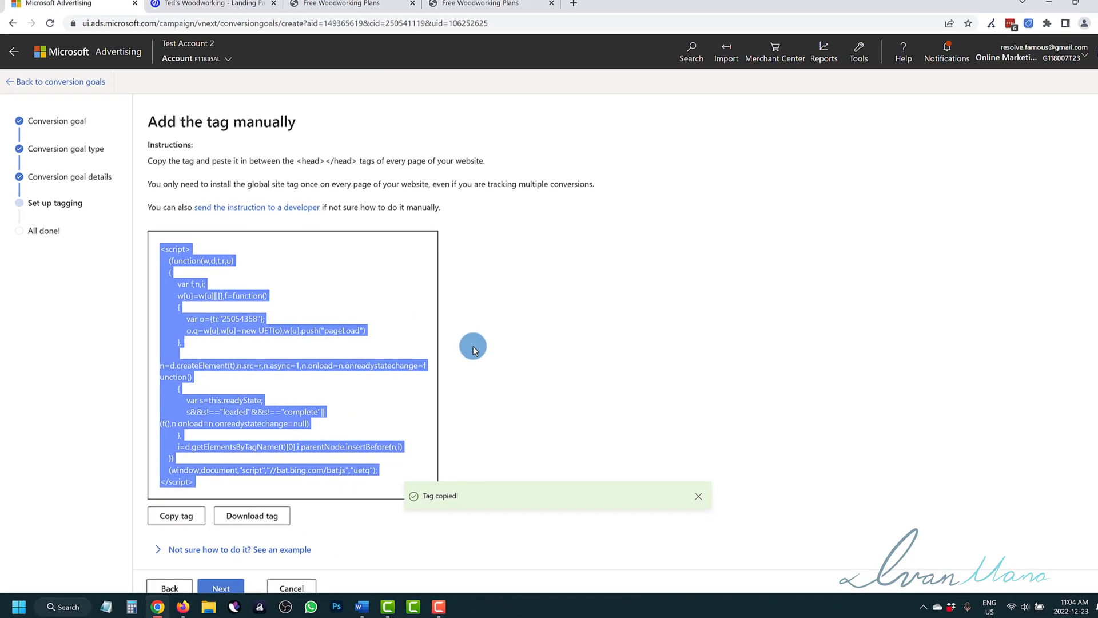
pyautogui.click(229, 5)
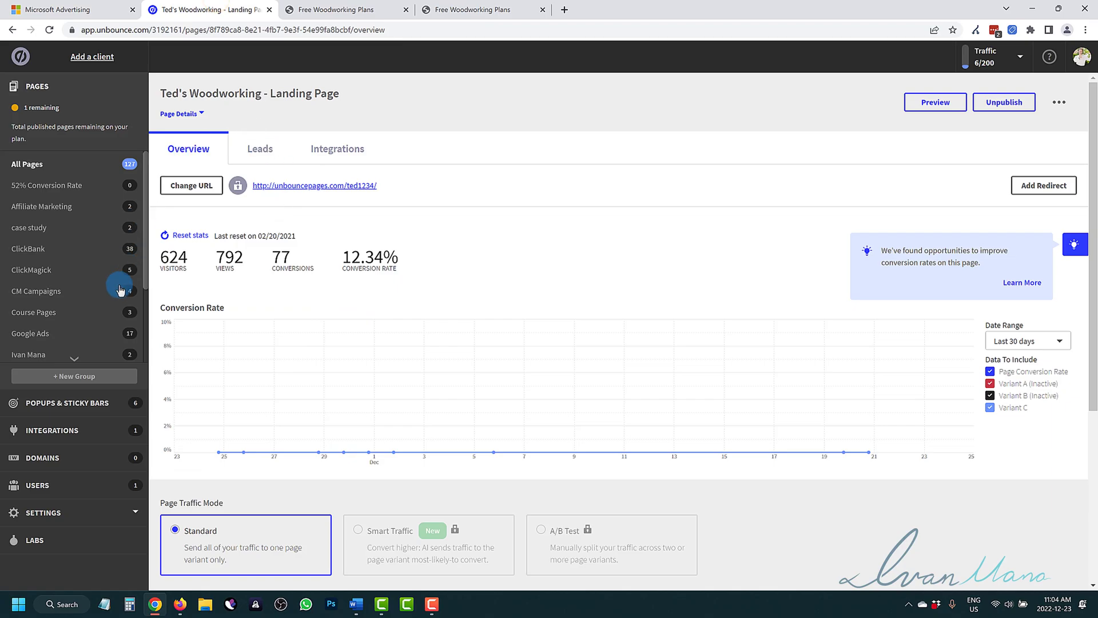
# Open the Thank You and Landing Page overviews in new tabs, then edit the thank-you variant
pyautogui.scroll(-3, 60, 326)
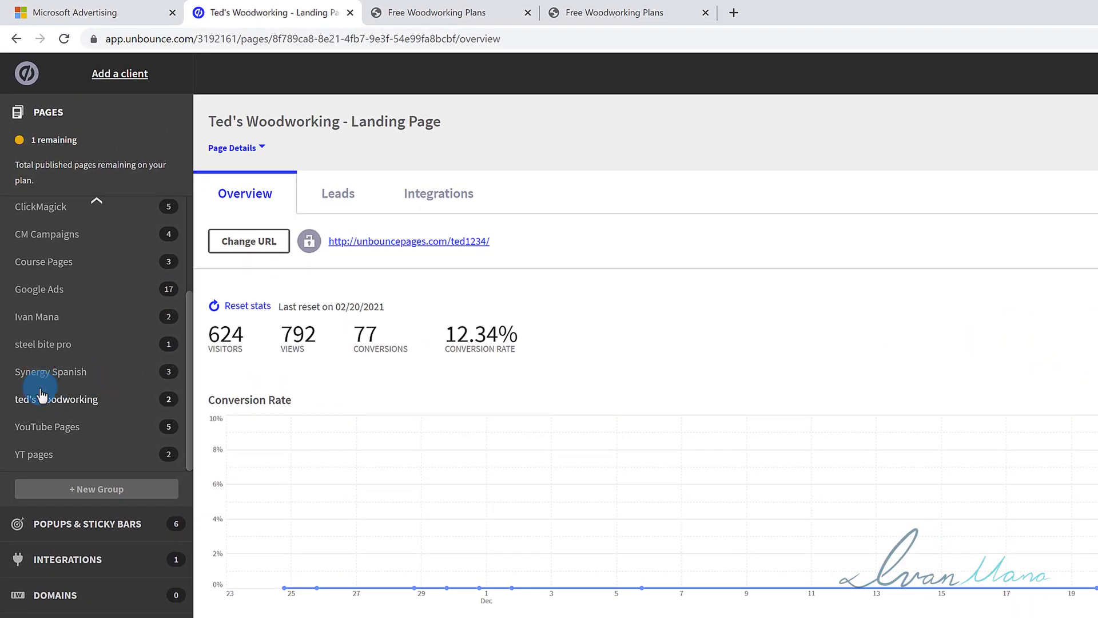
pyautogui.click(41, 395)
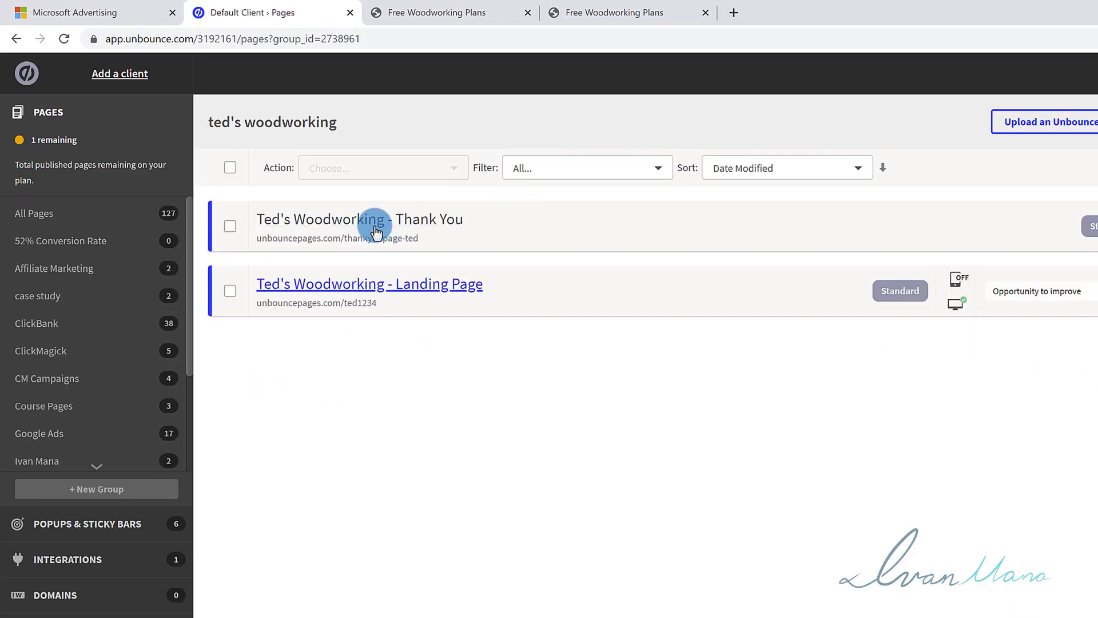
pyautogui.rightClick(381, 222)
pyautogui.click(427, 234)
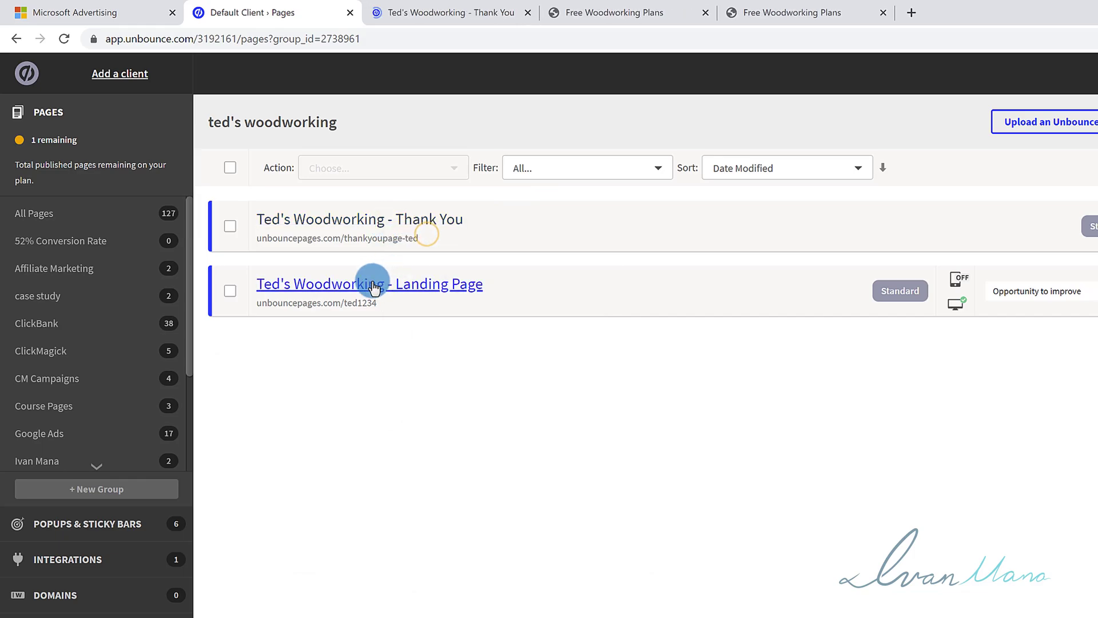
pyautogui.rightClick(371, 288)
pyautogui.click(400, 296)
pyautogui.click(439, 7)
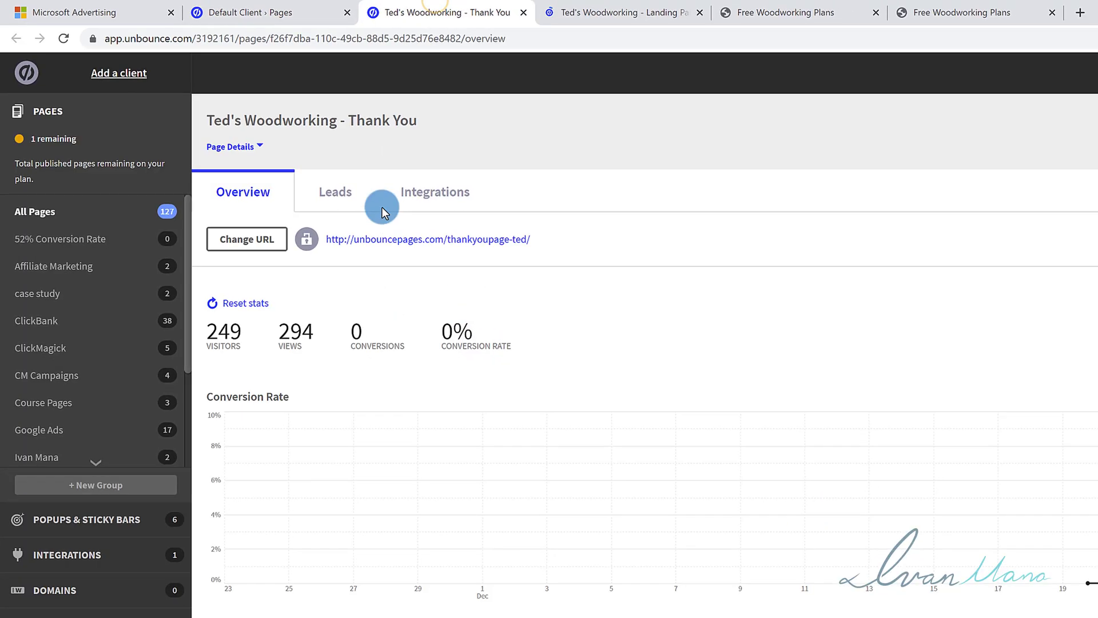
pyautogui.scroll(-4, 972, 446)
pyautogui.click(1022, 417)
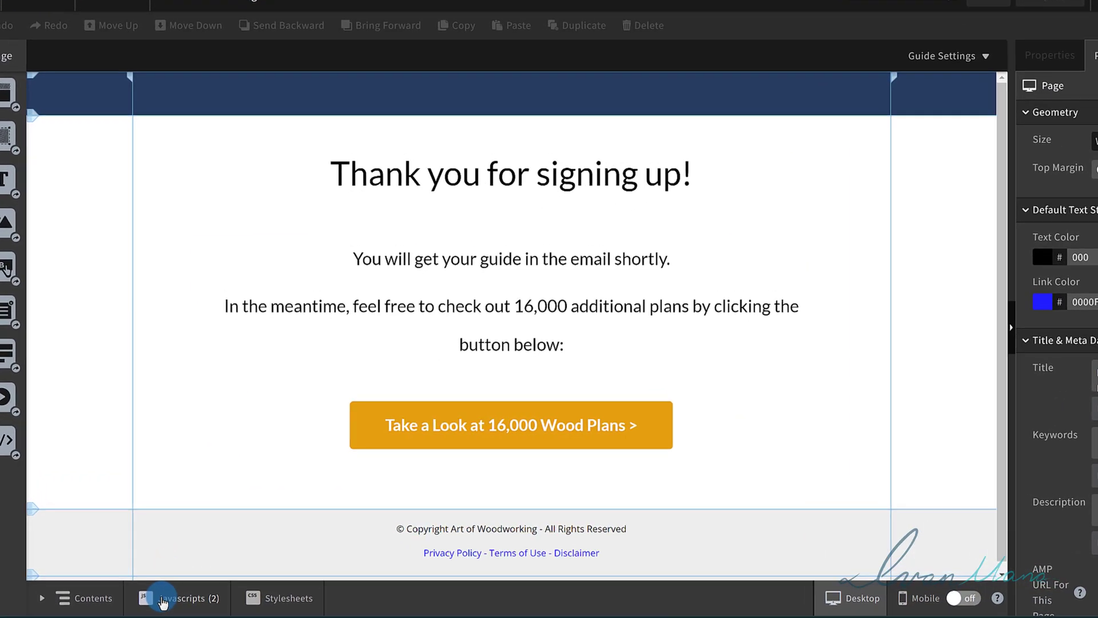
# Add a new thank-you page script named 'Microsoft Ads - UET Tag' with the pasted UET code, placed in Head
pyautogui.click(169, 581)
pyautogui.click(169, 574)
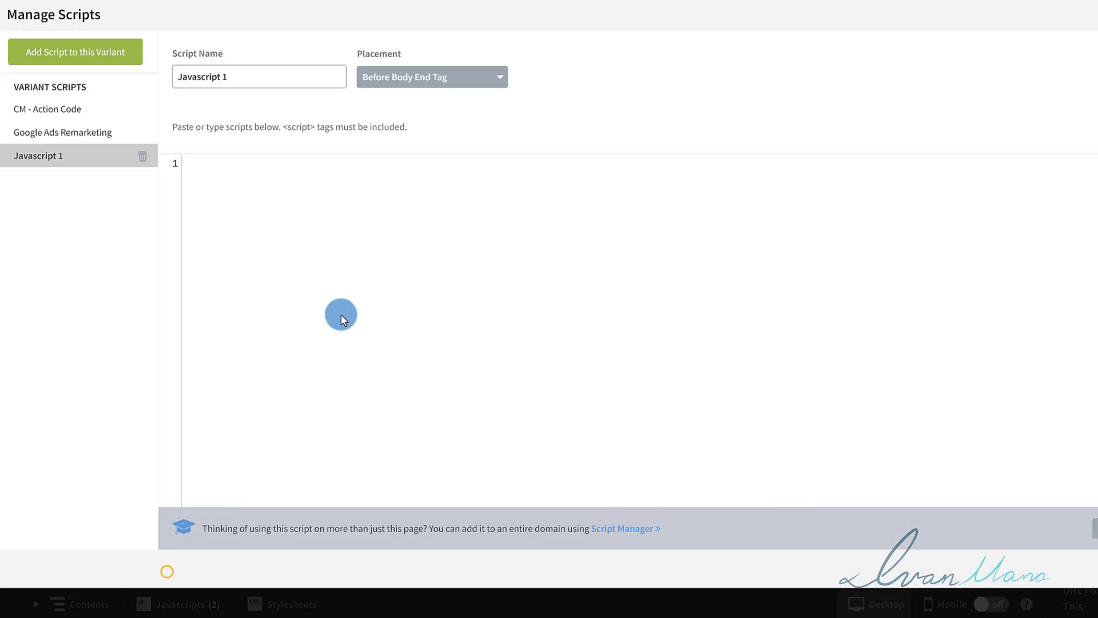
pyautogui.rightClick(232, 177)
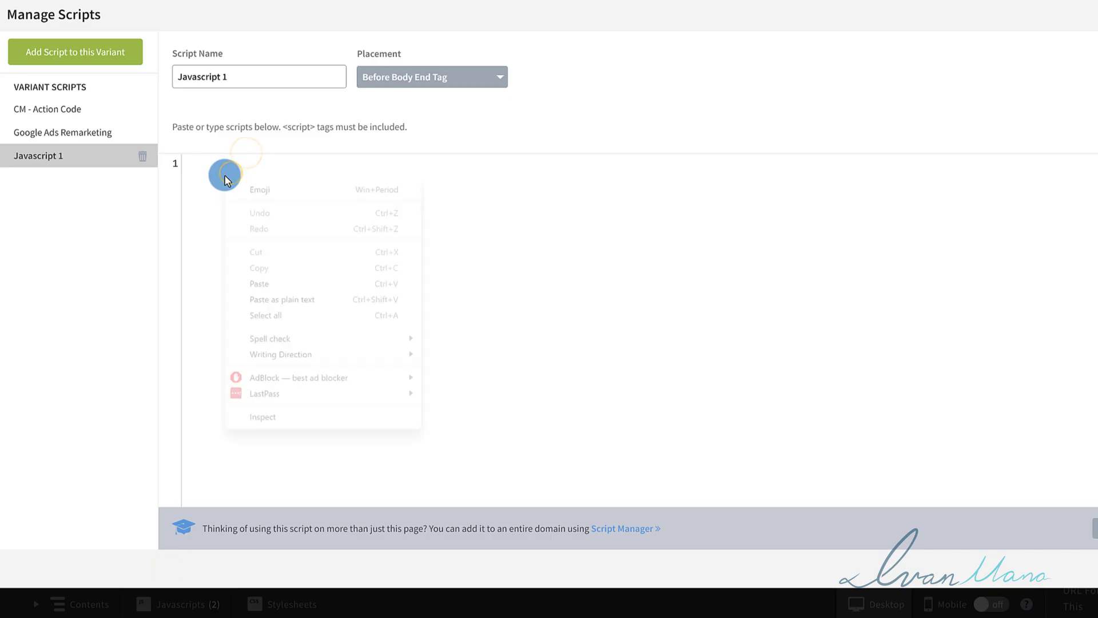
pyautogui.click(263, 280)
pyautogui.click(234, 79)
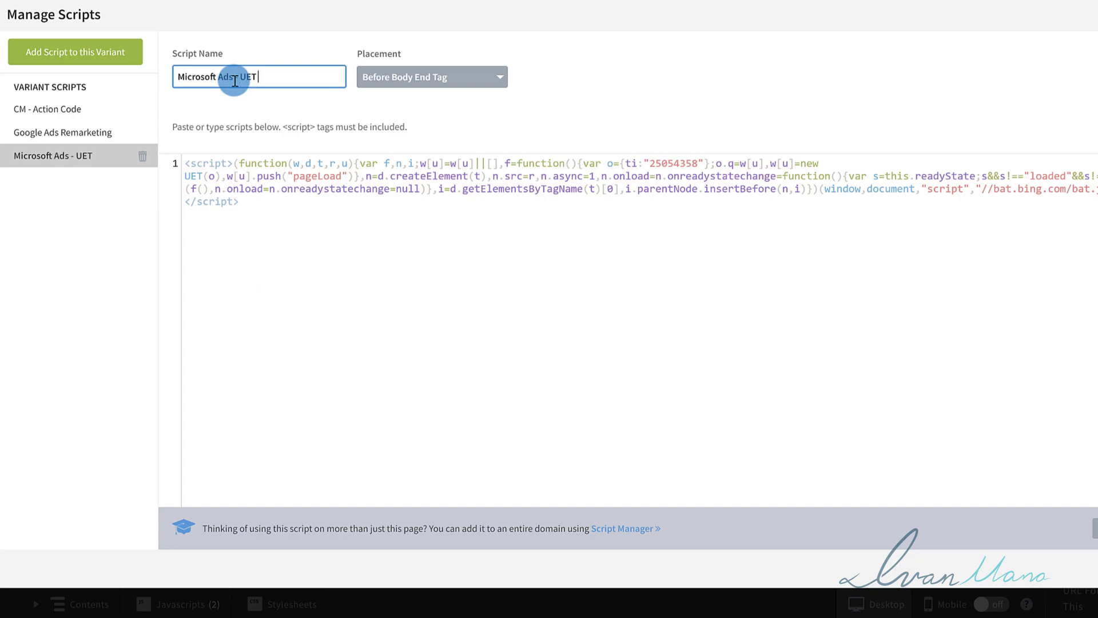
pyautogui.click(412, 70)
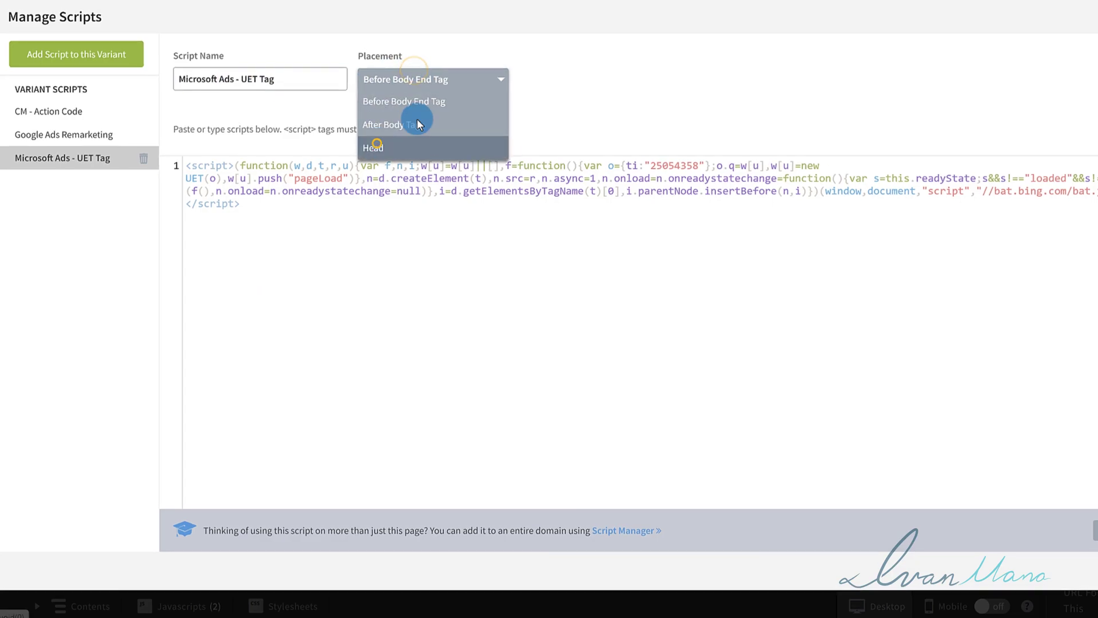
pyautogui.click(375, 143)
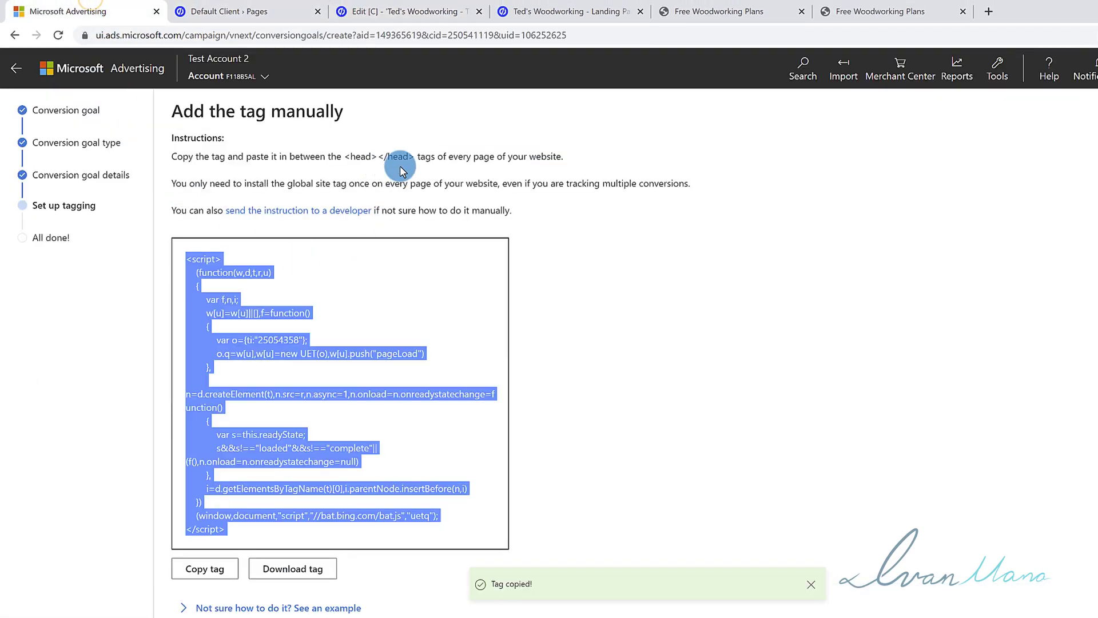
pyautogui.moveTo(345, 157); pyautogui.dragTo(414, 156)
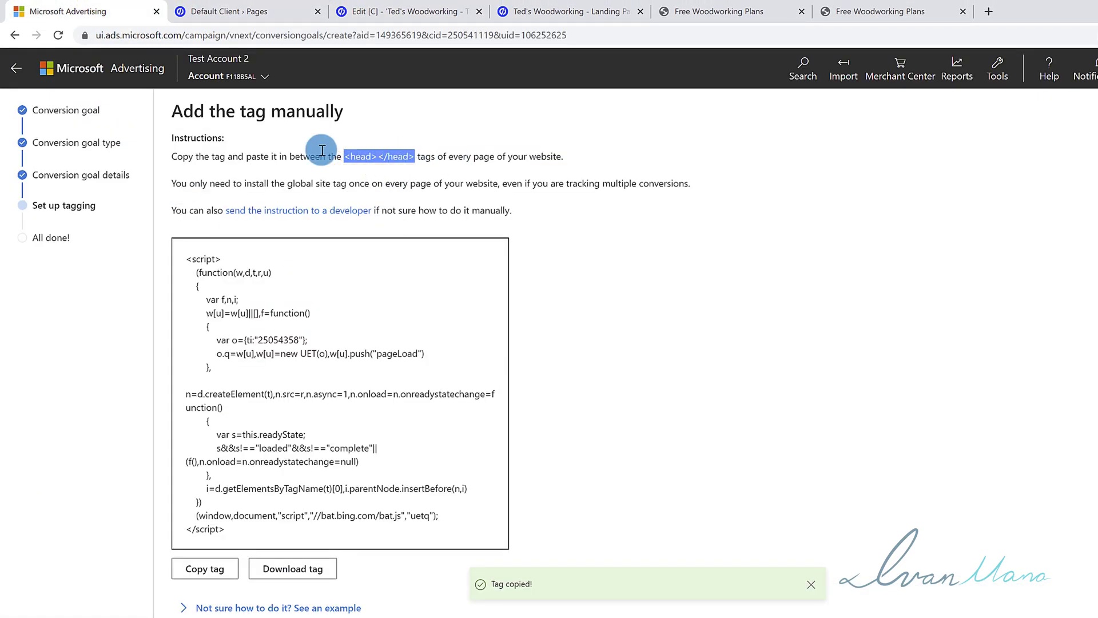
pyautogui.click(374, 11)
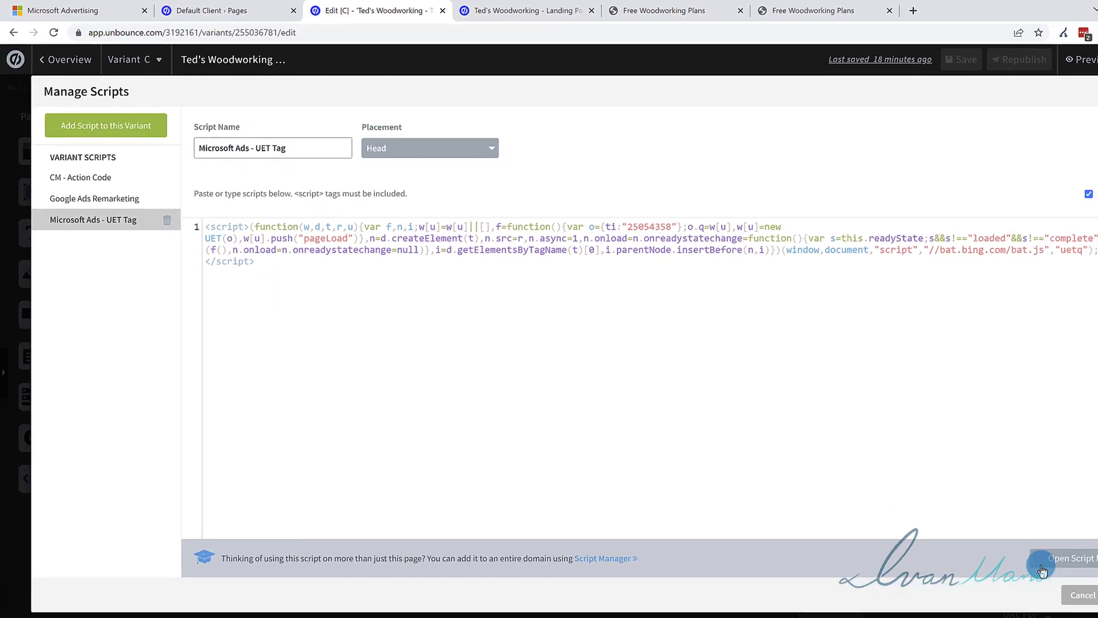
# Save the UET script and recheck the thank-you page's scripts list to confirm it's listed
pyautogui.click(1097, 594)
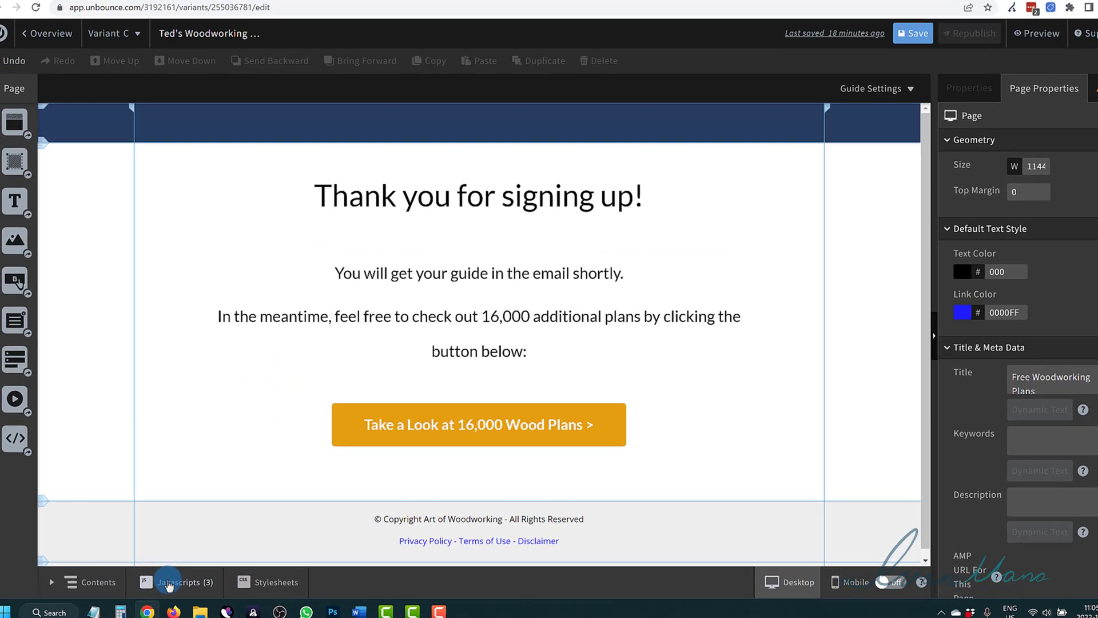
pyautogui.click(180, 575)
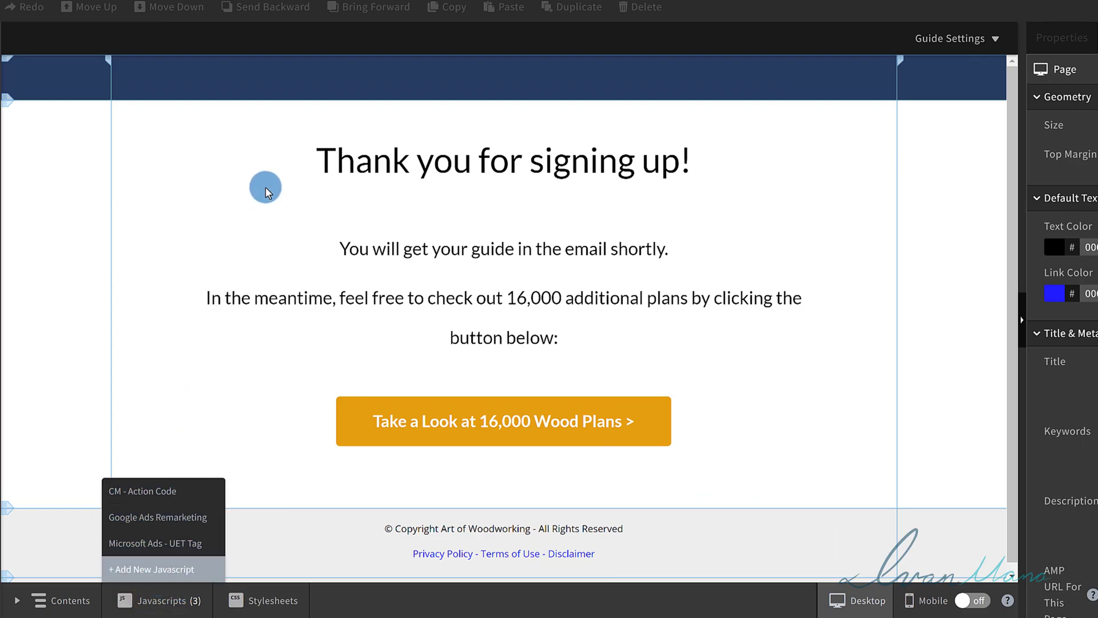
pyautogui.click(267, 366)
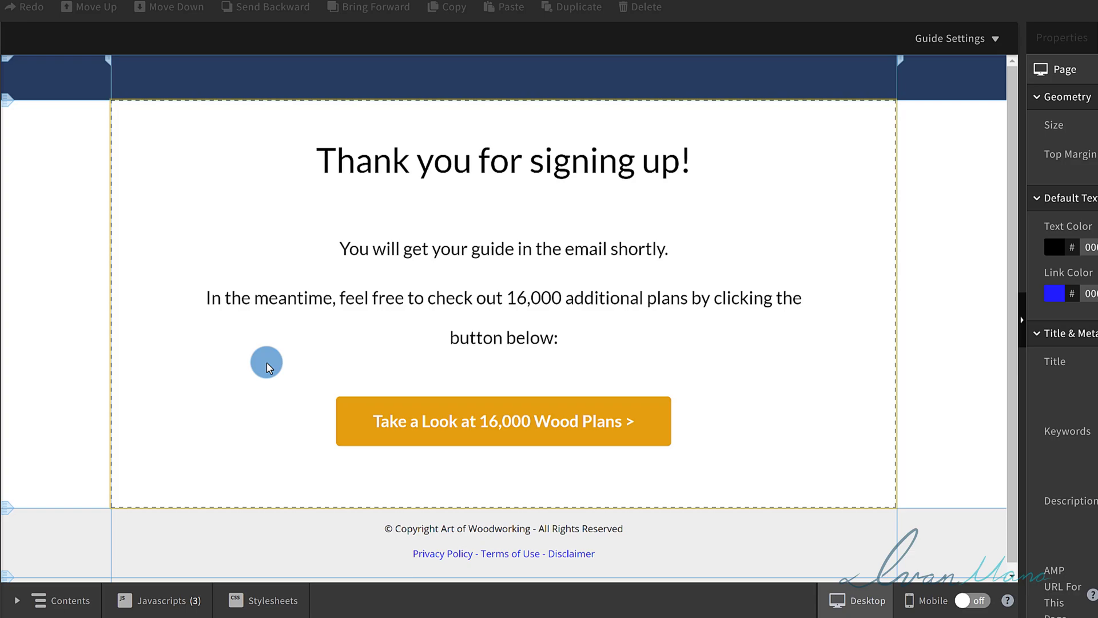
pyautogui.click(222, 472)
pyautogui.click(159, 610)
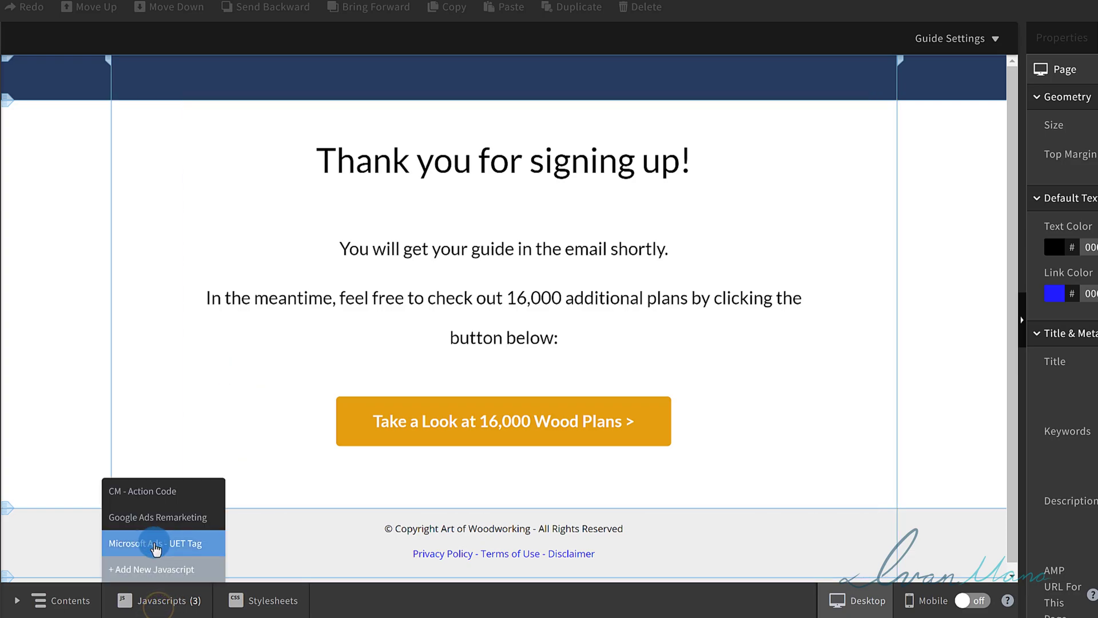
pyautogui.click(242, 346)
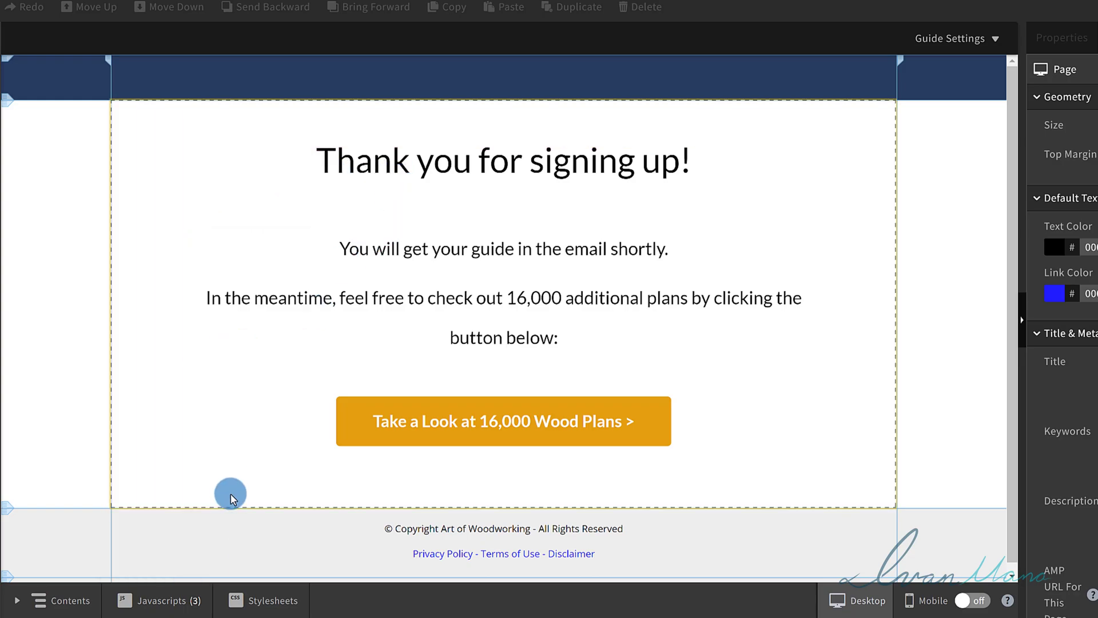
pyautogui.click(158, 598)
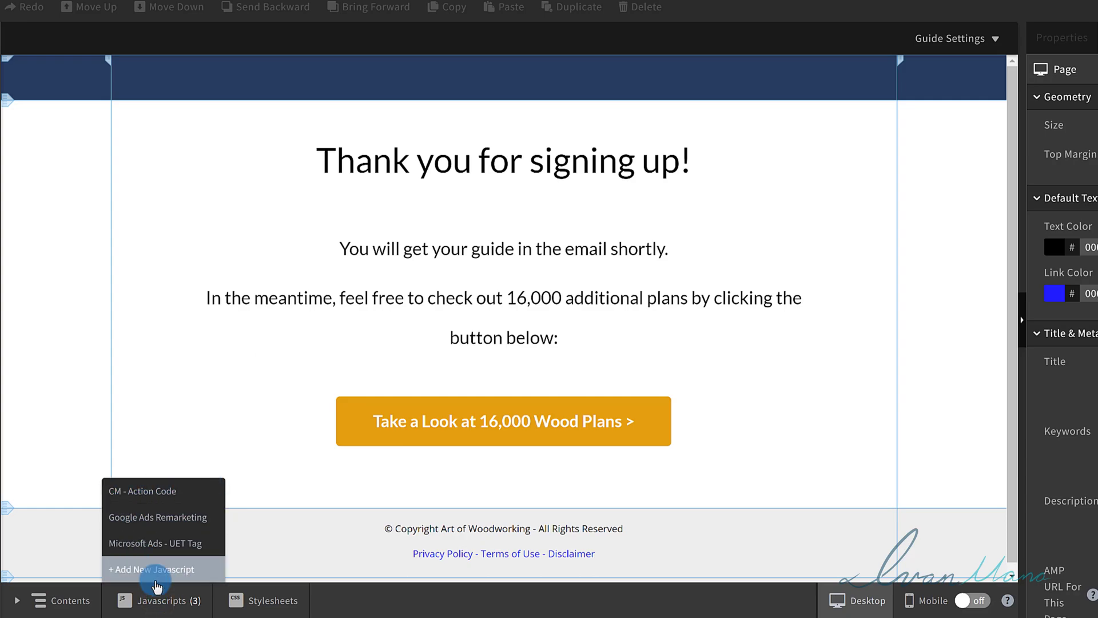
pyautogui.click(238, 365)
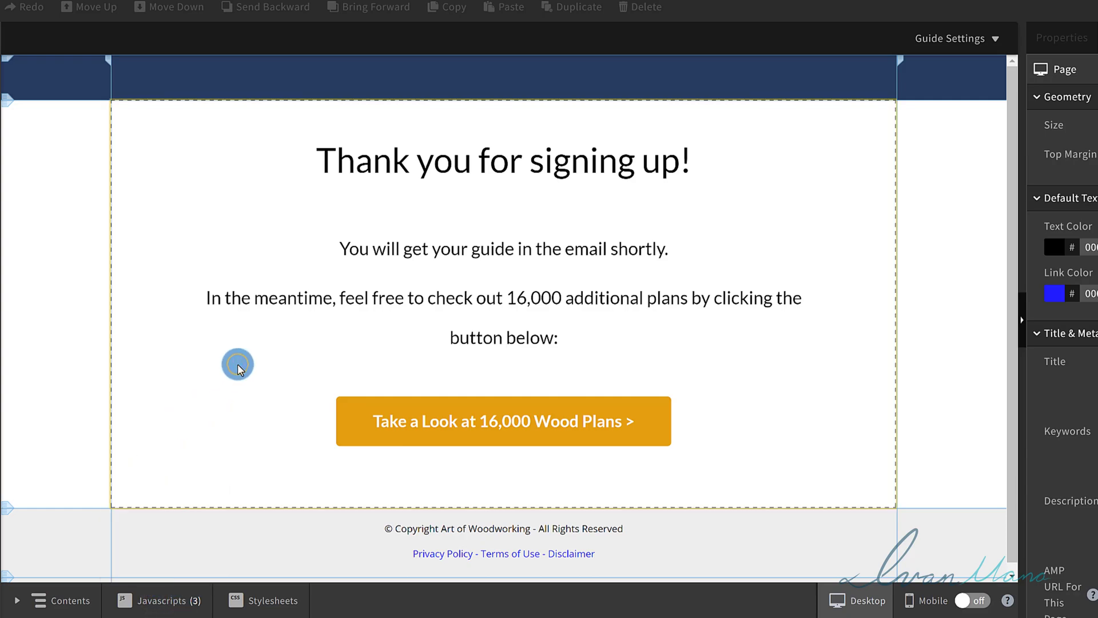
pyautogui.click(234, 349)
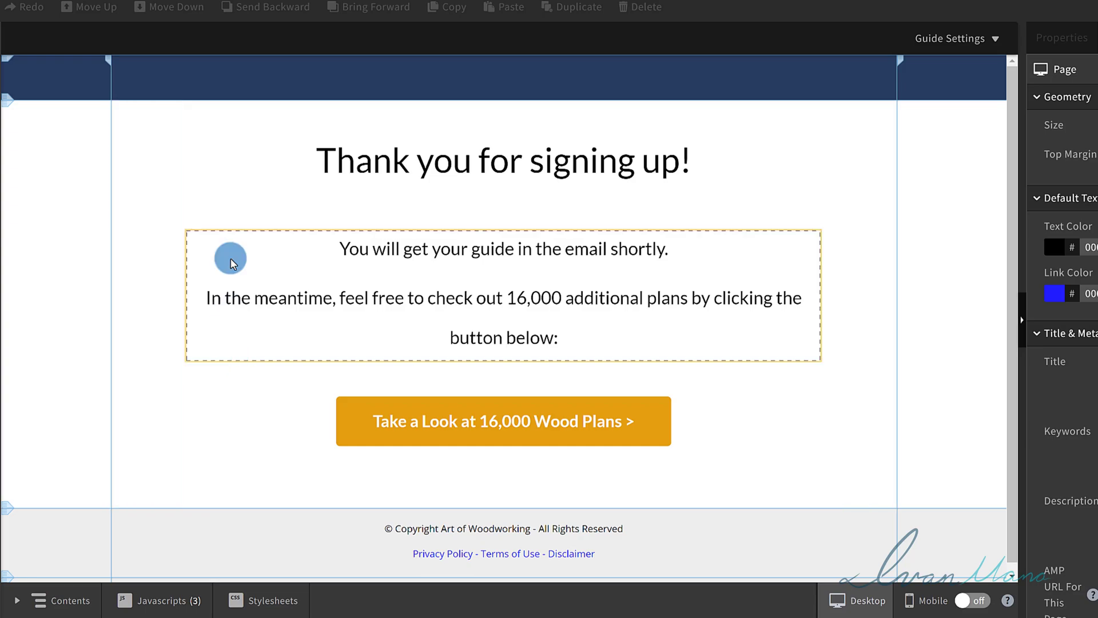
pyautogui.click(218, 57)
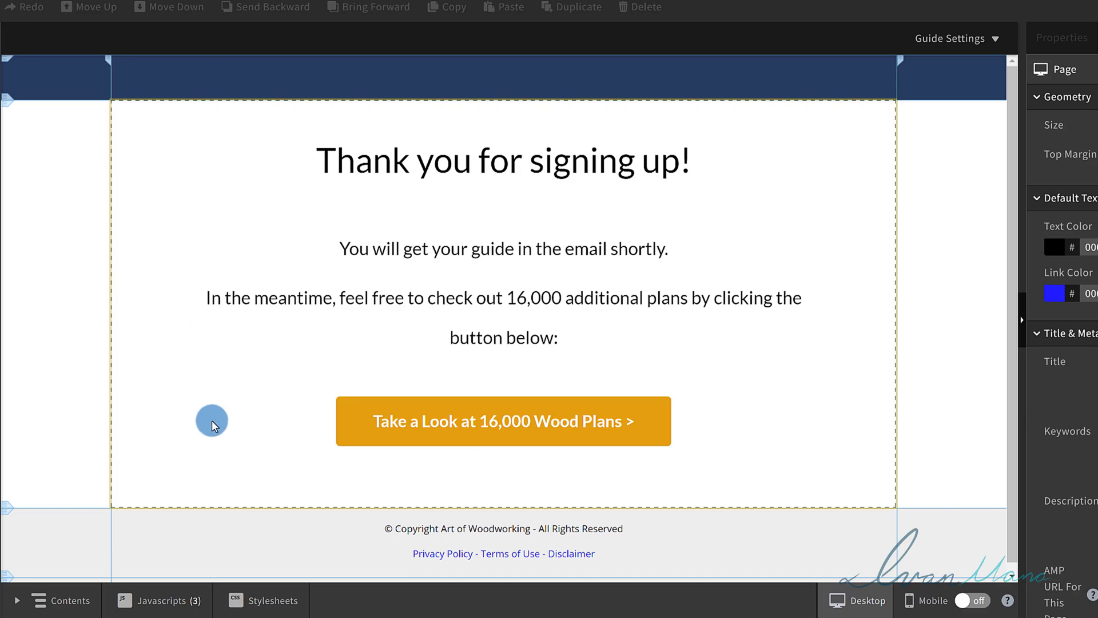
pyautogui.click(161, 606)
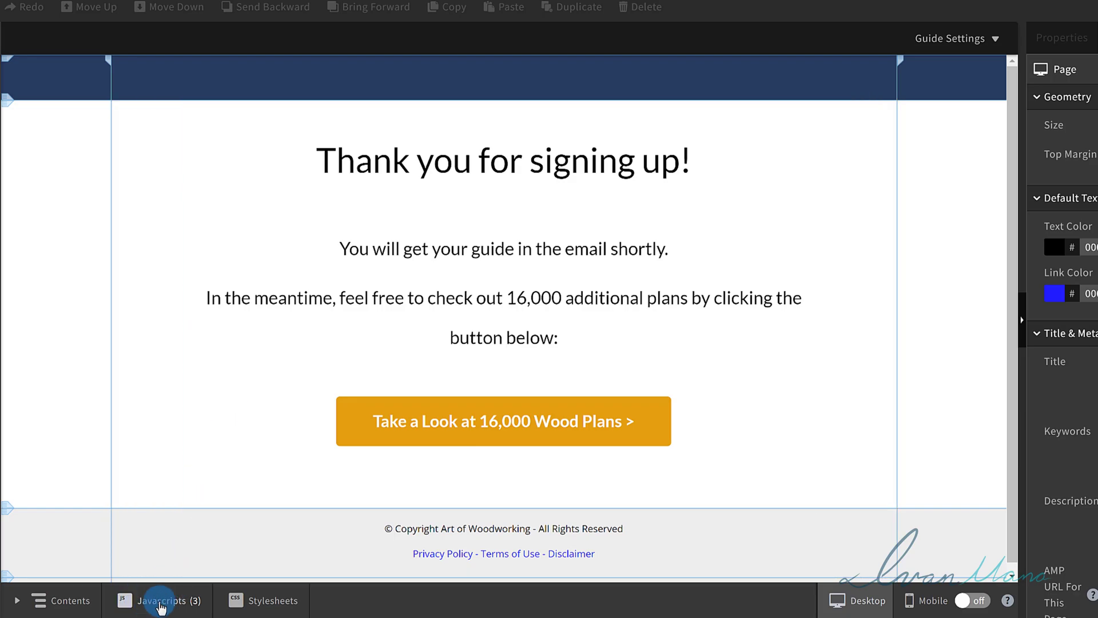
pyautogui.click(181, 321)
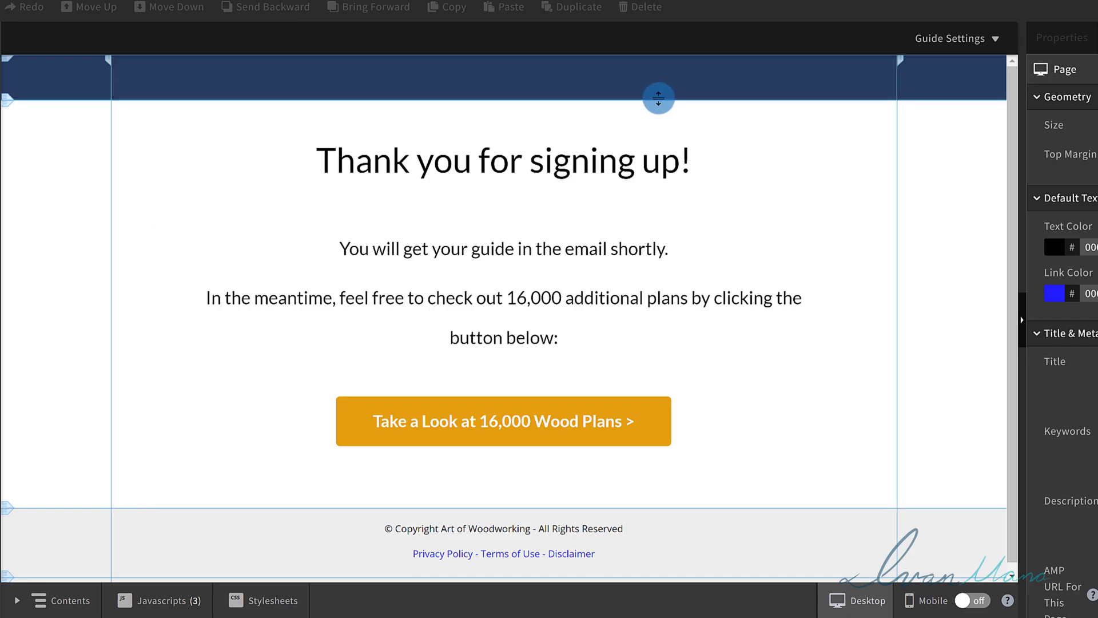
pyautogui.click(158, 601)
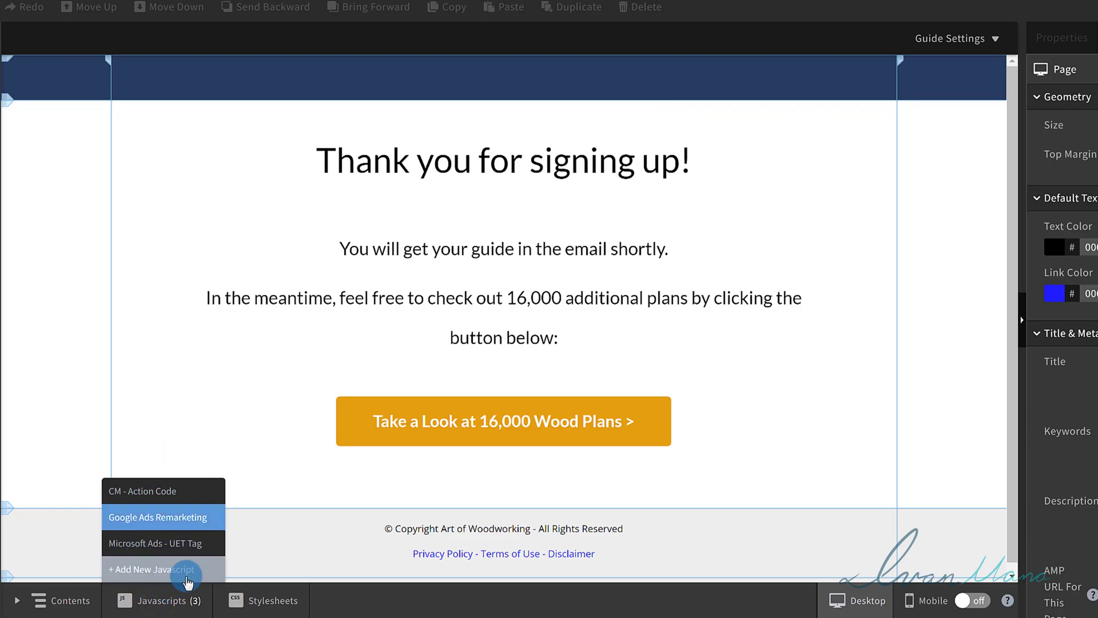
pyautogui.click(214, 273)
# Save and republish the thank-you page, then go to the Ted's Woodworking - Landing Page overview
pyautogui.click(993, 0)
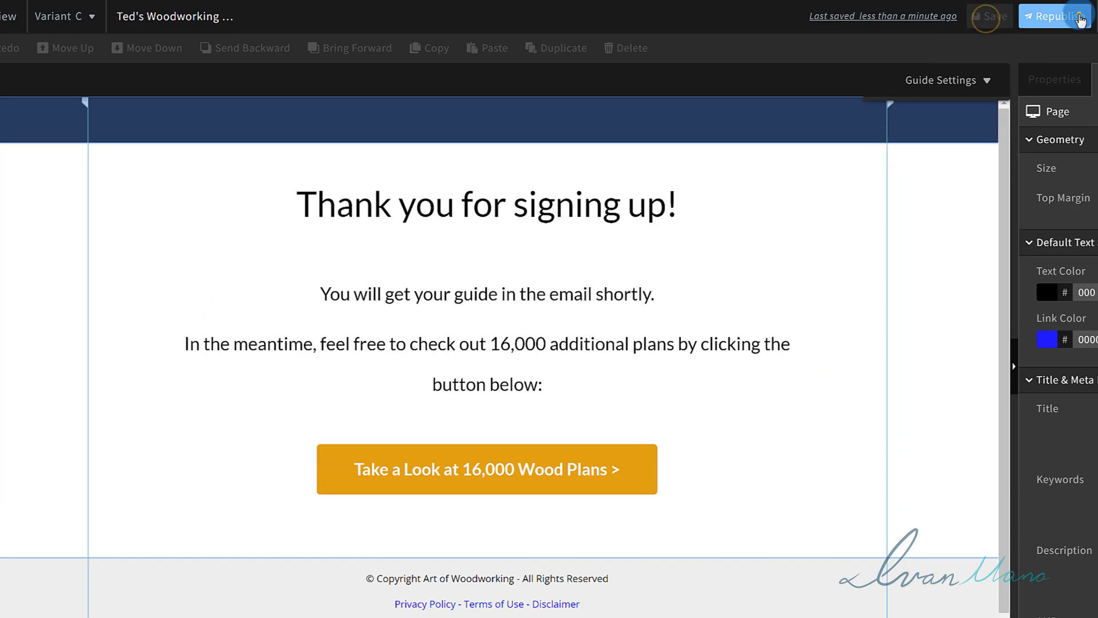
pyautogui.click(1044, 16)
pyautogui.click(716, 507)
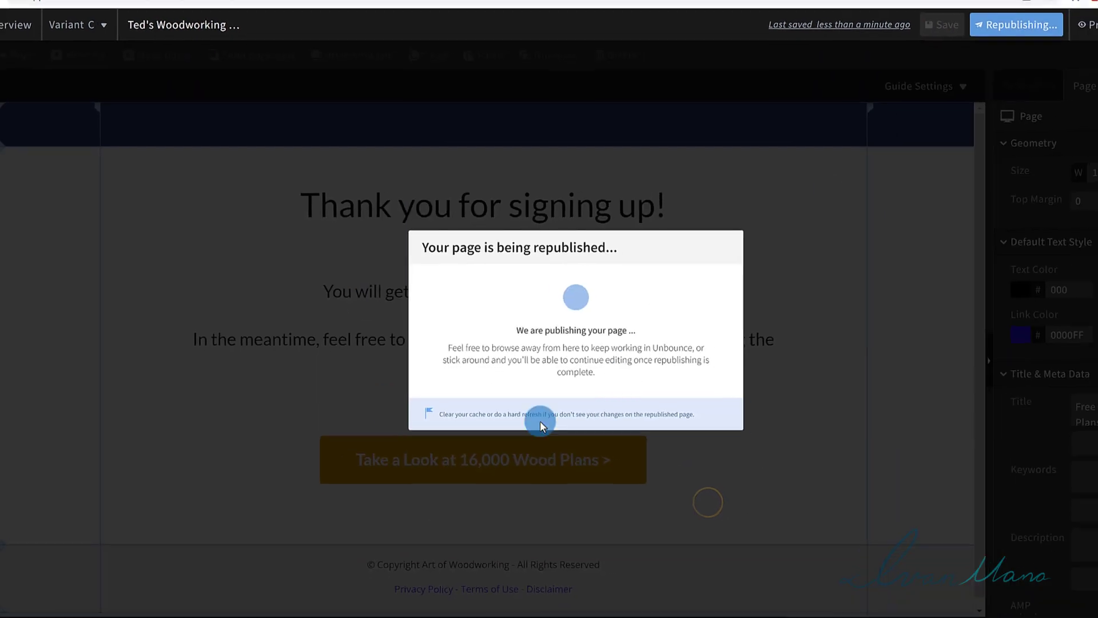
pyautogui.click(486, 10)
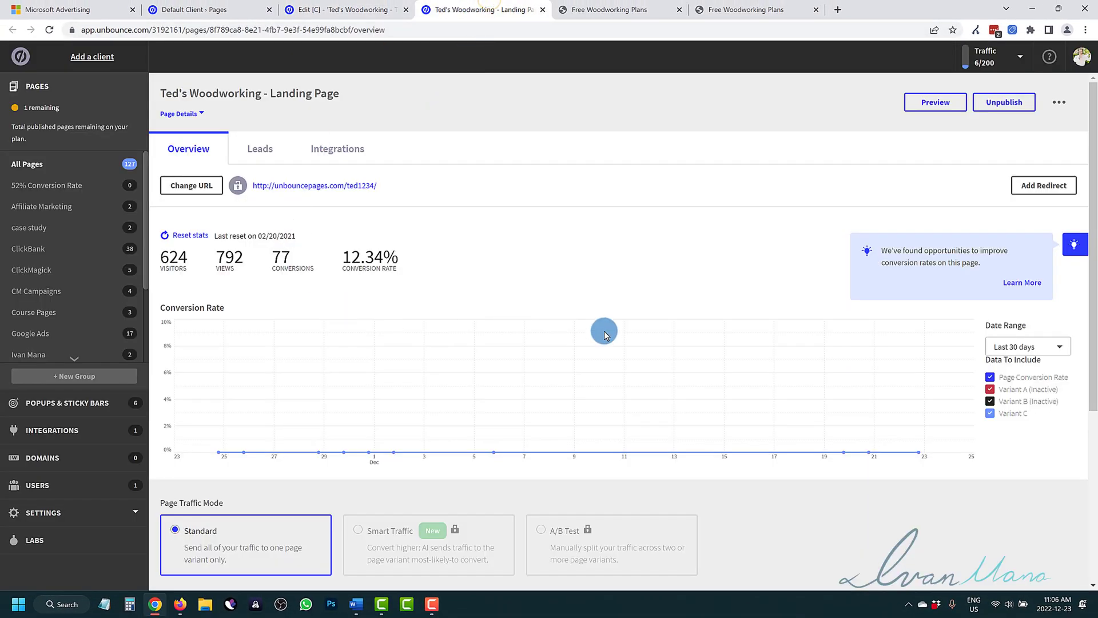
pyautogui.scroll(-3, 605, 334)
# Add a Microsoft Ads - UET Tag script with the pasted UET code to landing page Variant C, placed in Head
pyautogui.click(1021, 474)
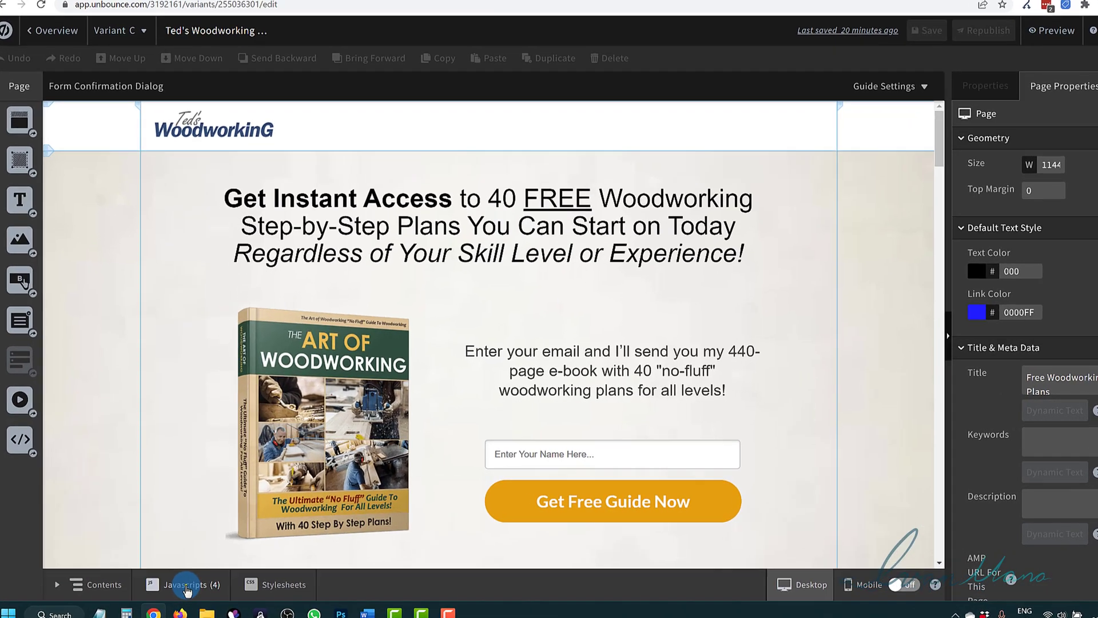
pyautogui.click(172, 584)
pyautogui.click(168, 577)
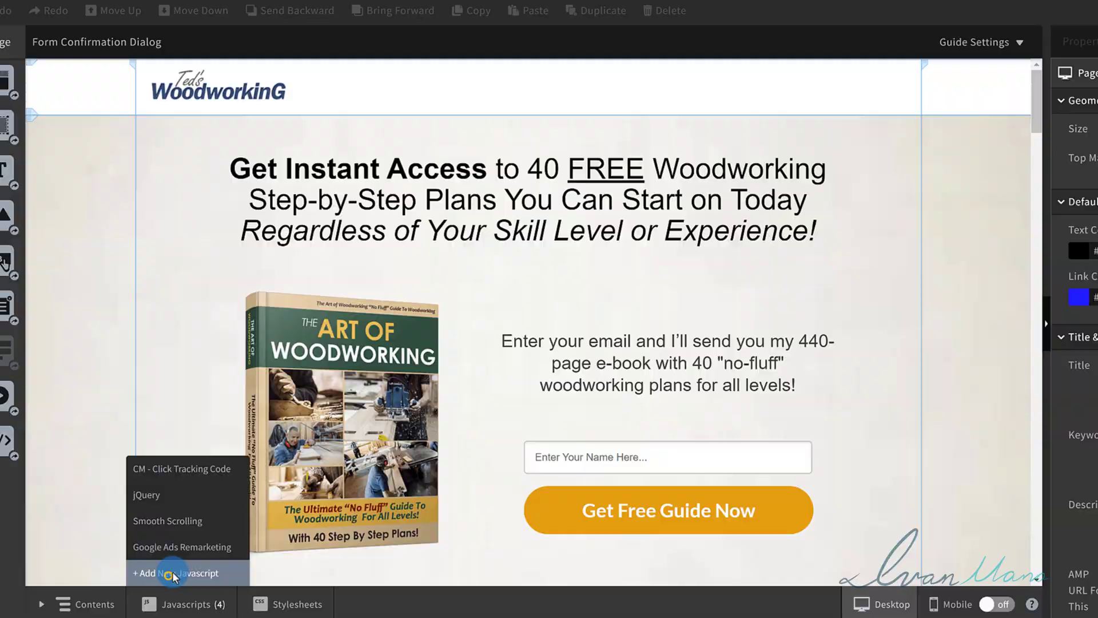
pyautogui.rightClick(244, 190)
pyautogui.click(294, 293)
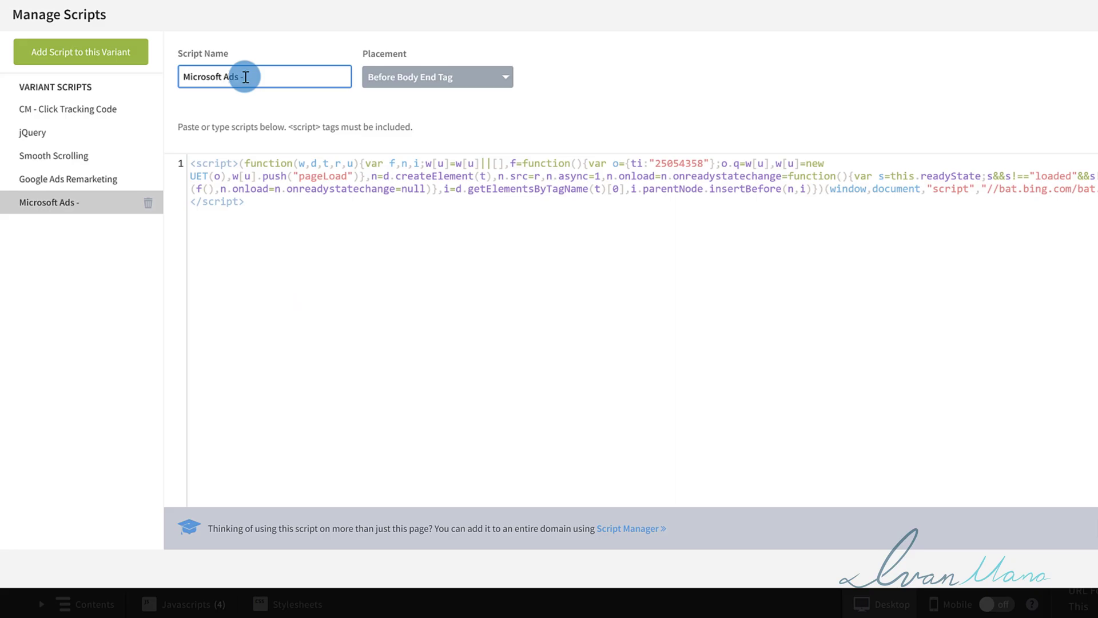
pyautogui.click(422, 78)
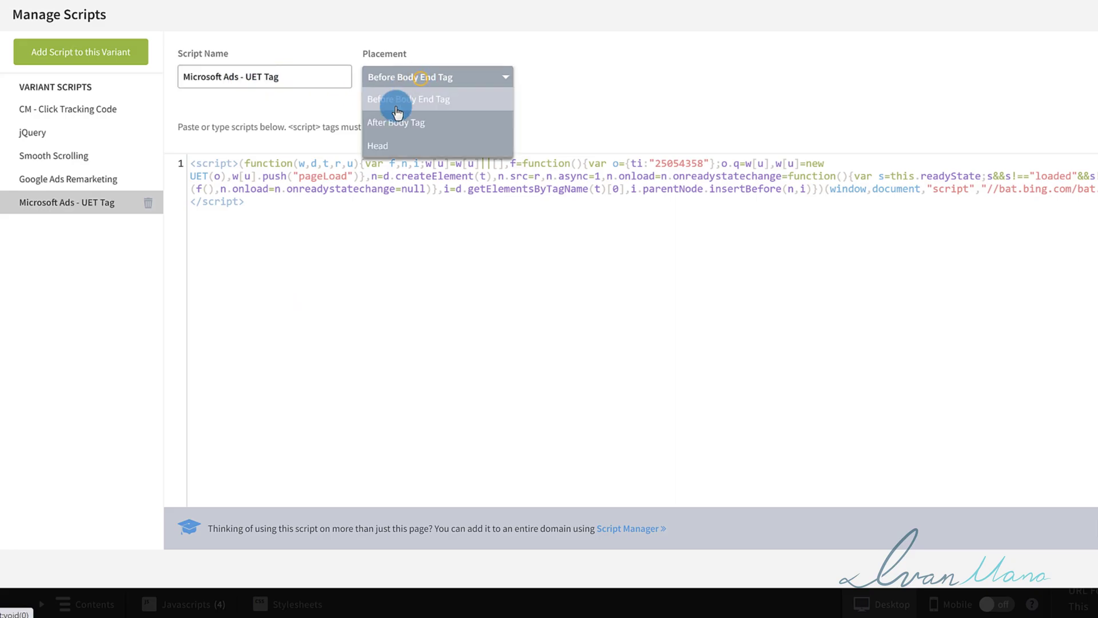
pyautogui.click(392, 143)
pyautogui.click(1096, 575)
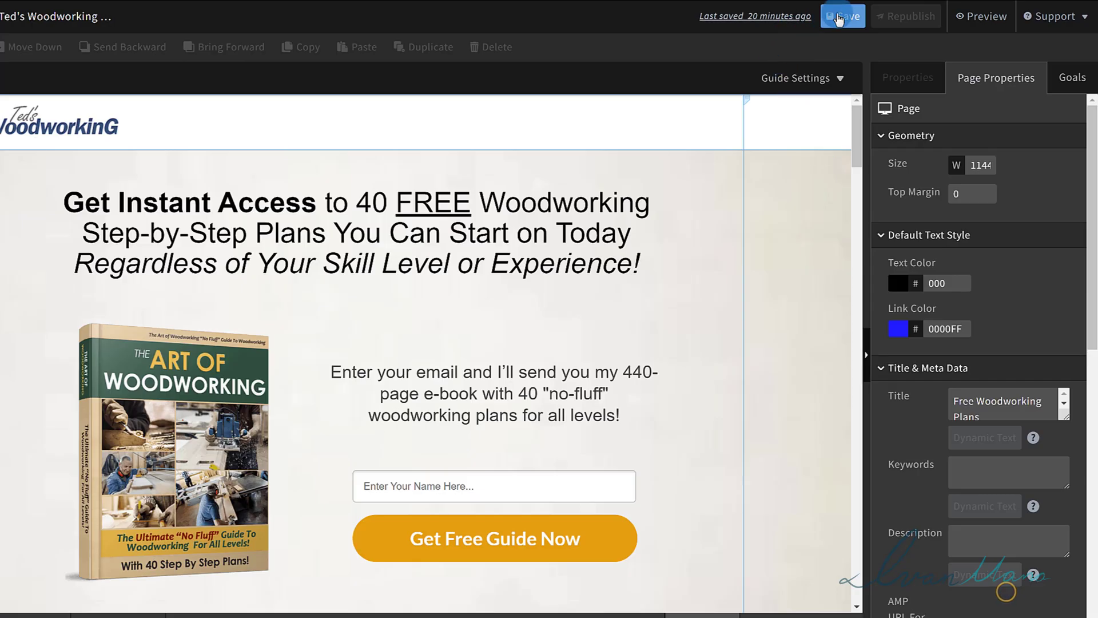
# Save and republish the landing page, dismissing the success message
pyautogui.click(928, 1)
pyautogui.click(915, 18)
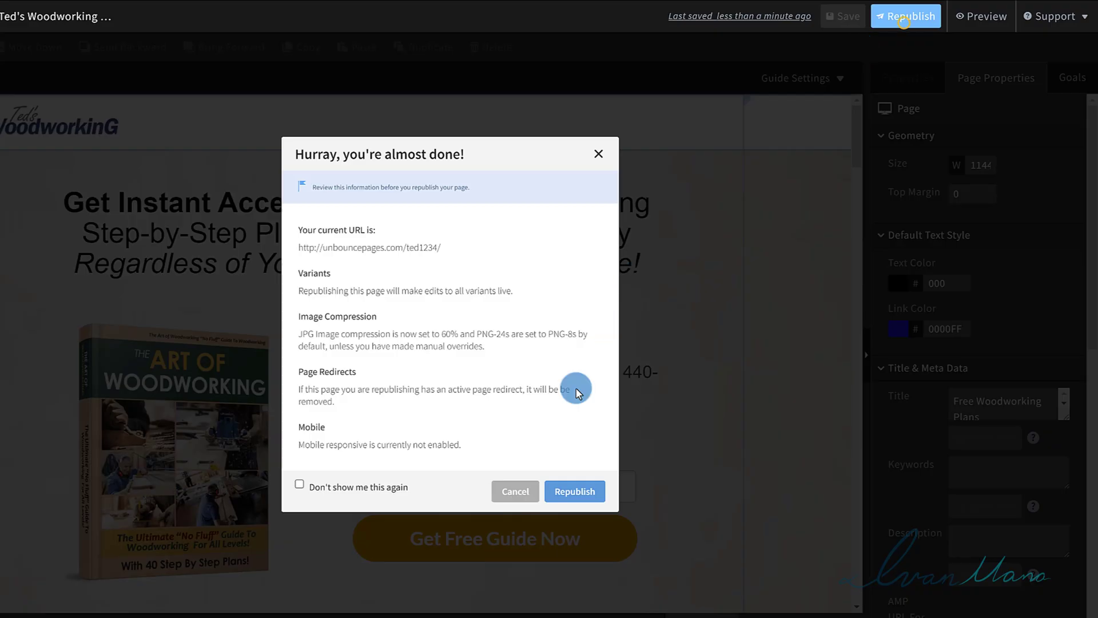
pyautogui.click(595, 492)
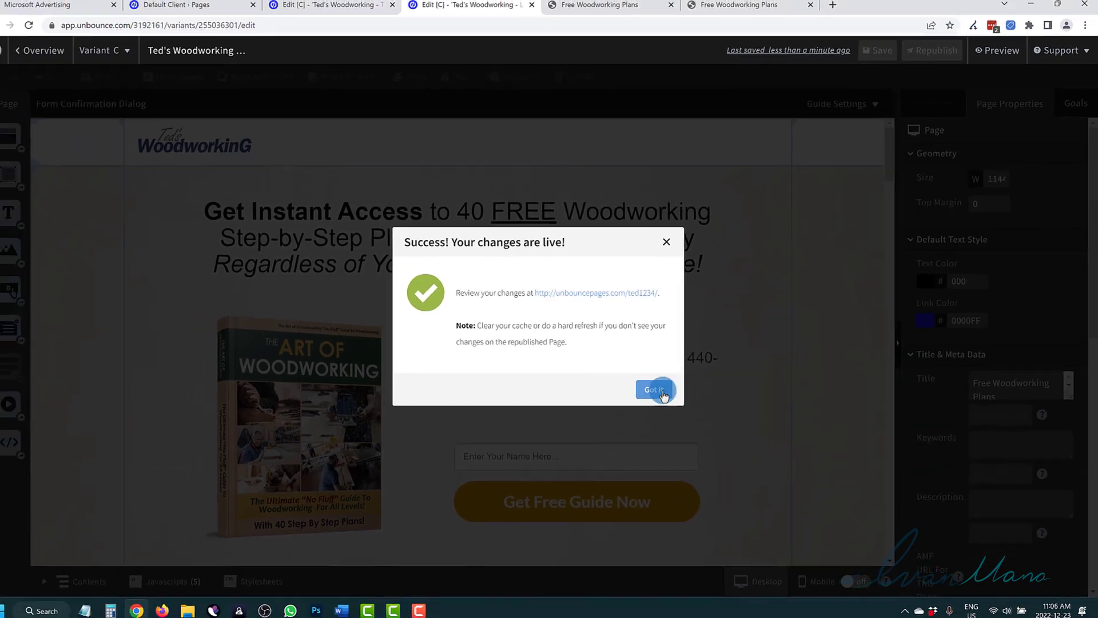
pyautogui.click(595, 405)
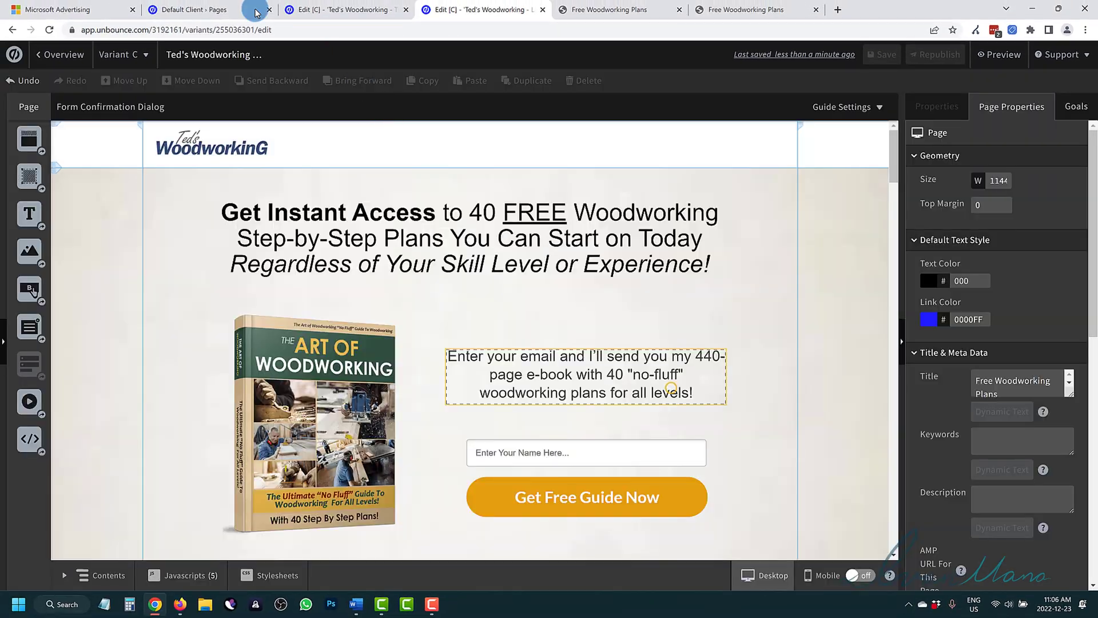
# Advance the conversion goal wizard from Set up tagging to All done and review the UET Tag Helper instructions
pyautogui.click(57, 10)
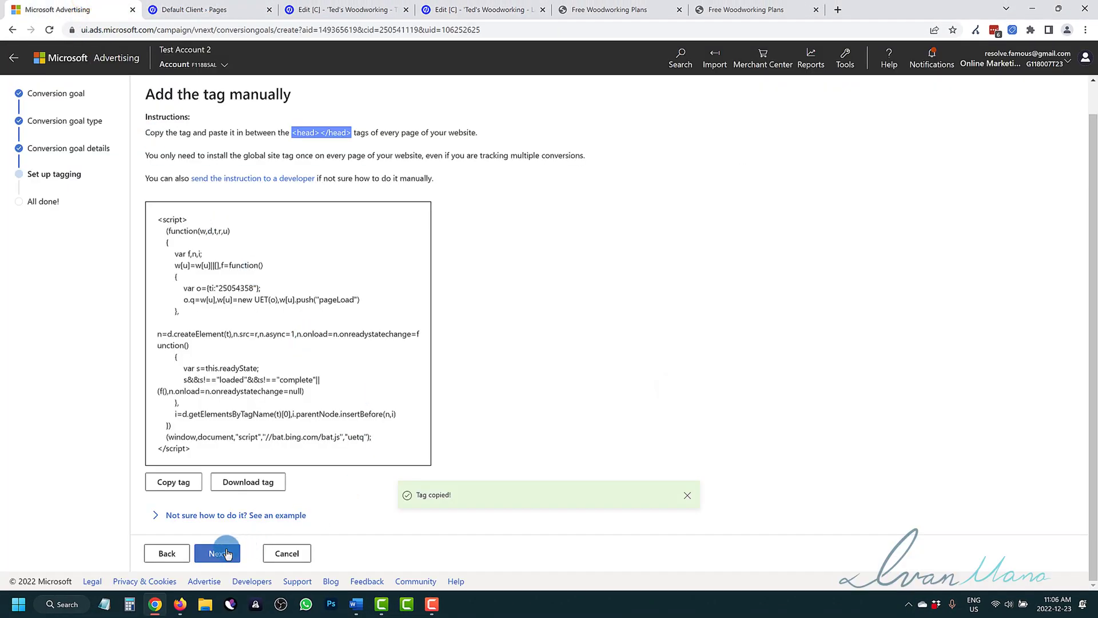
pyautogui.click(221, 554)
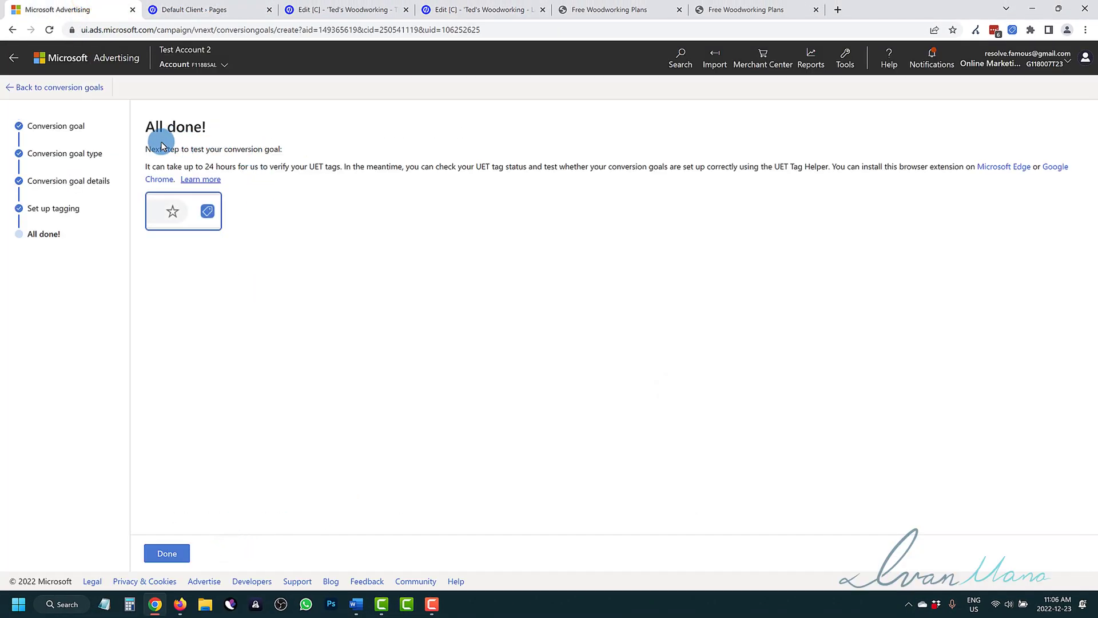
pyautogui.moveTo(208, 147); pyautogui.dragTo(297, 153)
pyautogui.click(290, 162)
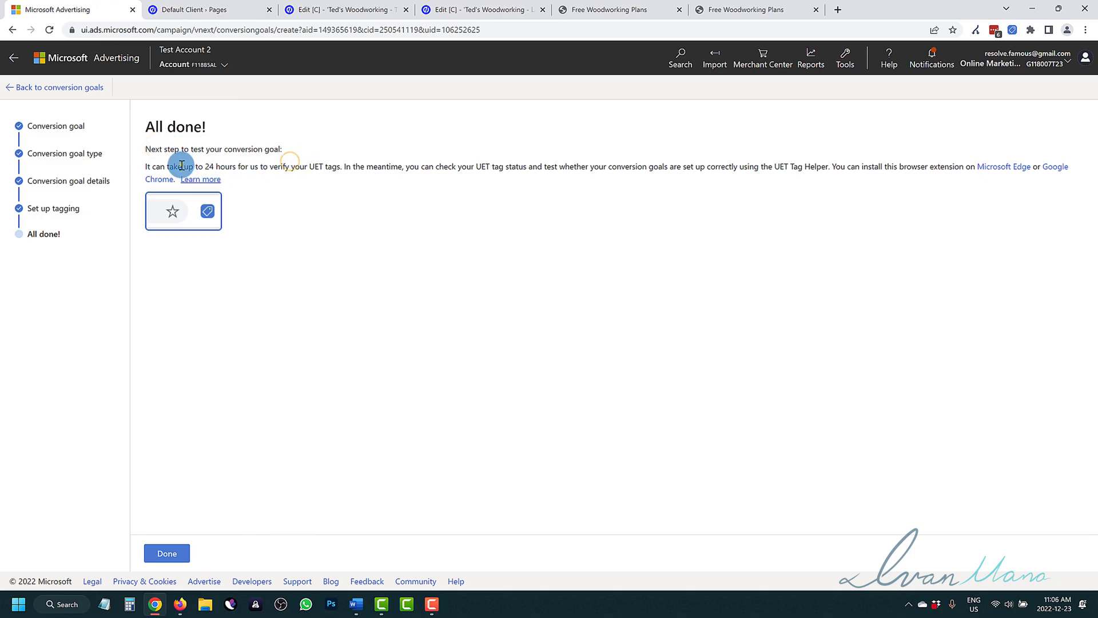
pyautogui.moveTo(182, 165); pyautogui.dragTo(835, 172)
pyautogui.click(345, 169)
pyautogui.click(863, 169)
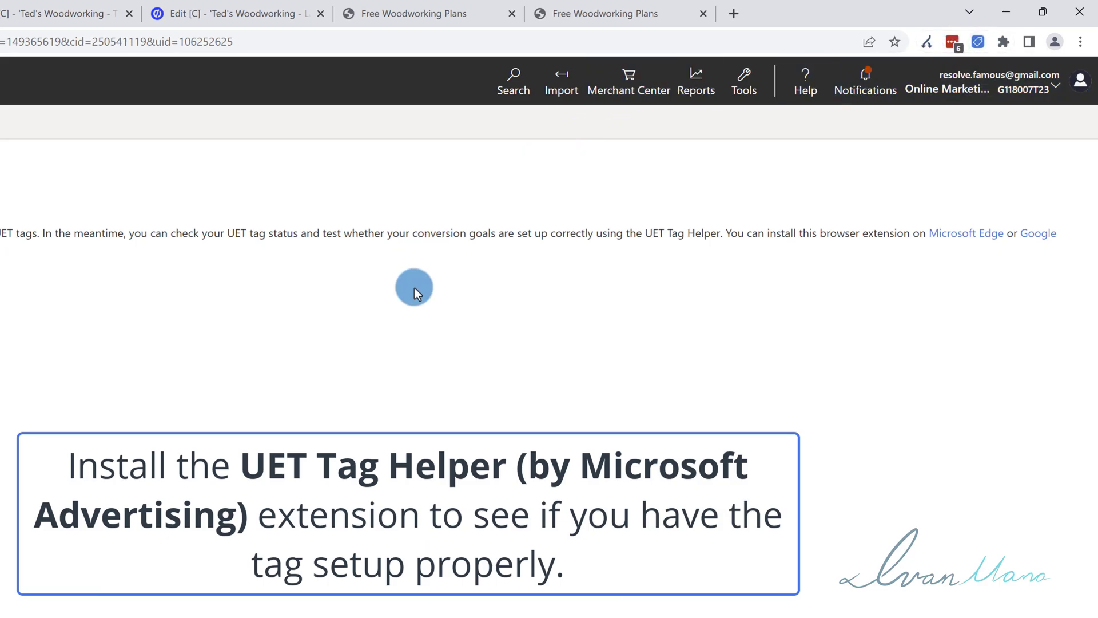
pyautogui.click(452, 13)
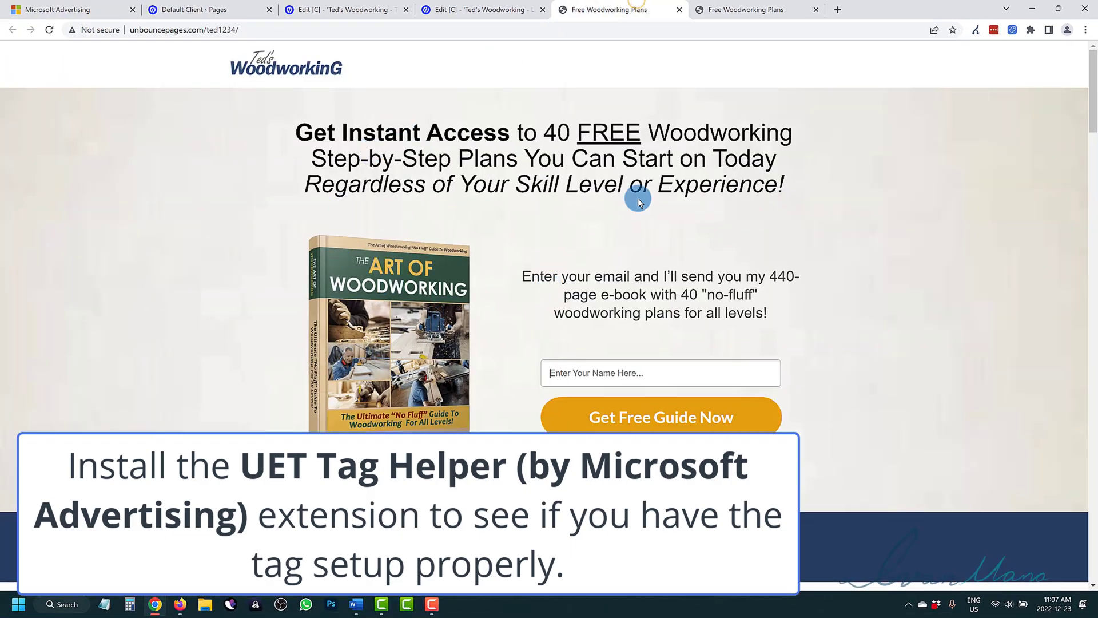
# Turn on UET Tag Helper, reload the landing page, and confirm it detects the UET Tag ID
pyautogui.click(48, 32)
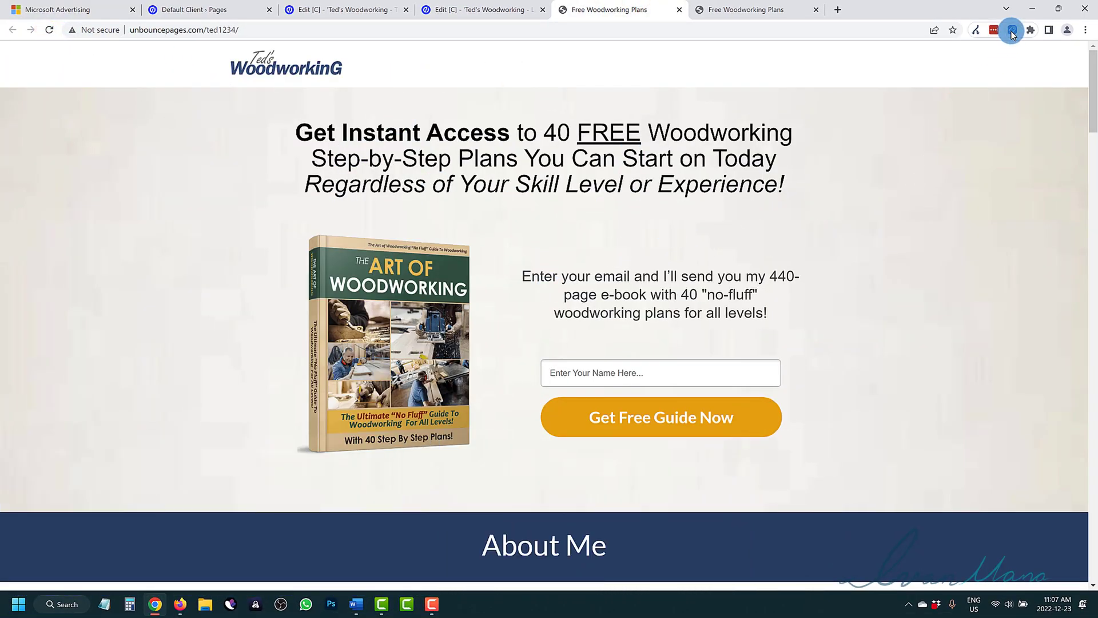
pyautogui.click(1011, 32)
pyautogui.click(783, 338)
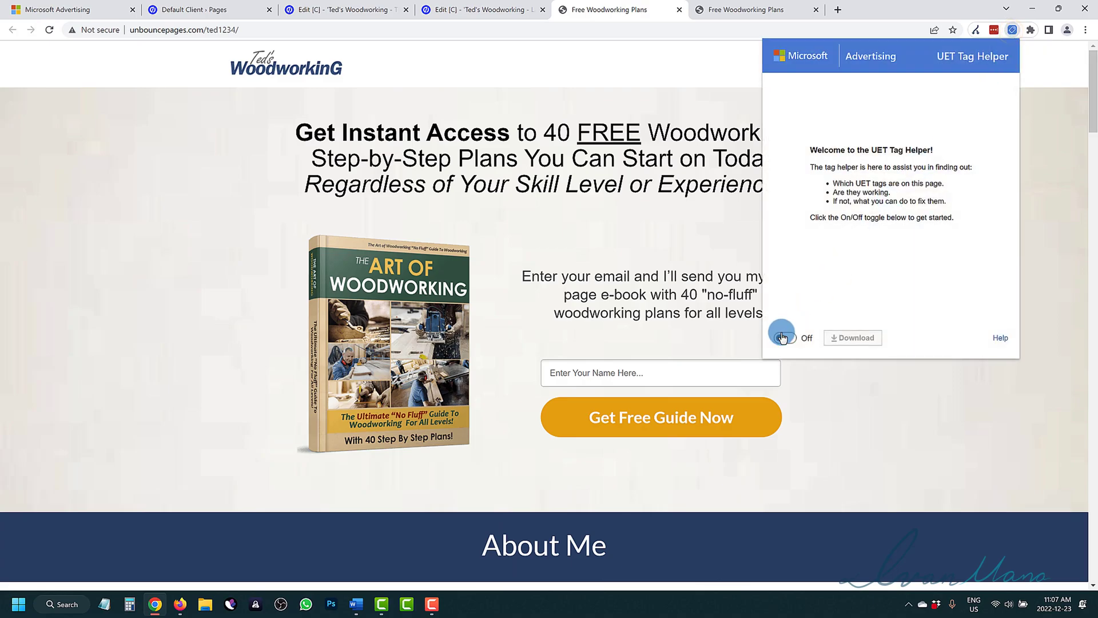
pyautogui.click(49, 29)
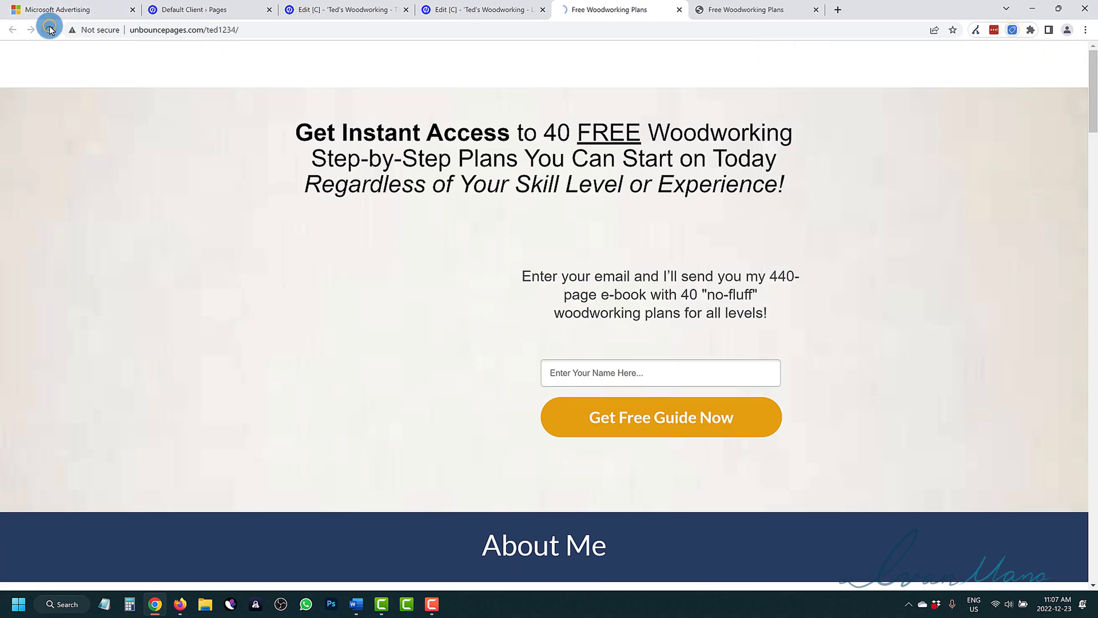
pyautogui.click(1014, 39)
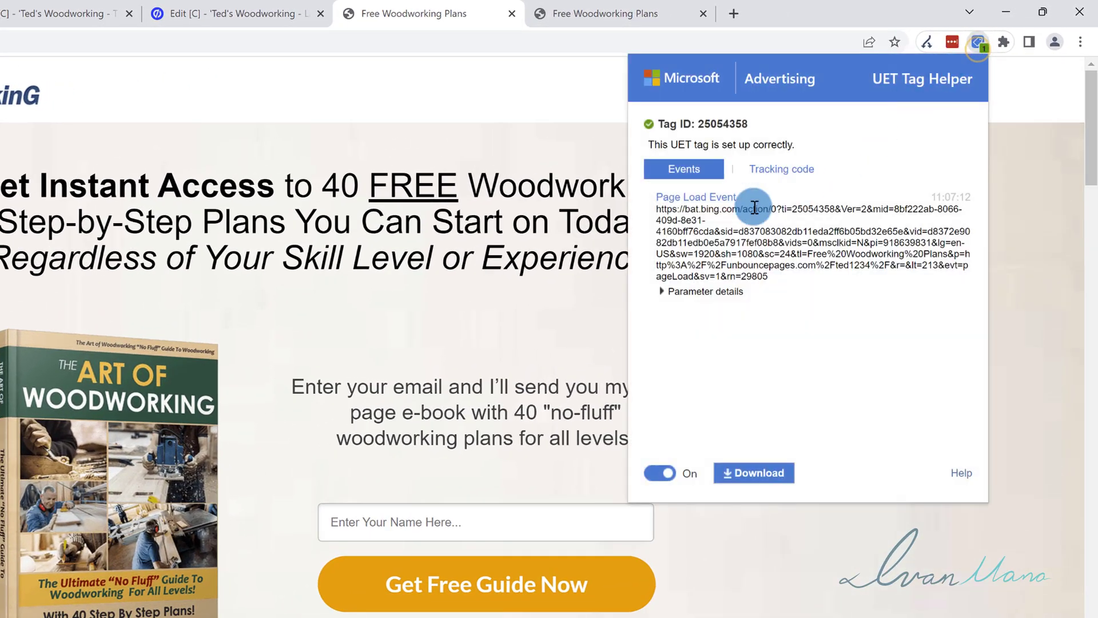
pyautogui.moveTo(664, 121); pyautogui.dragTo(726, 119)
pyautogui.click(722, 123)
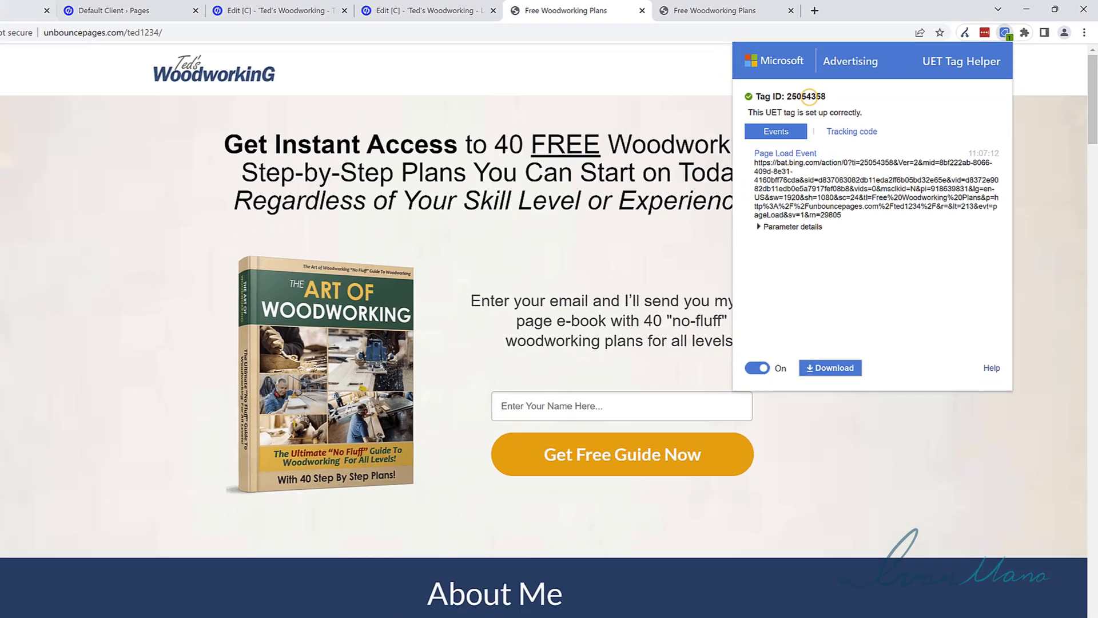
pyautogui.click(0, 13)
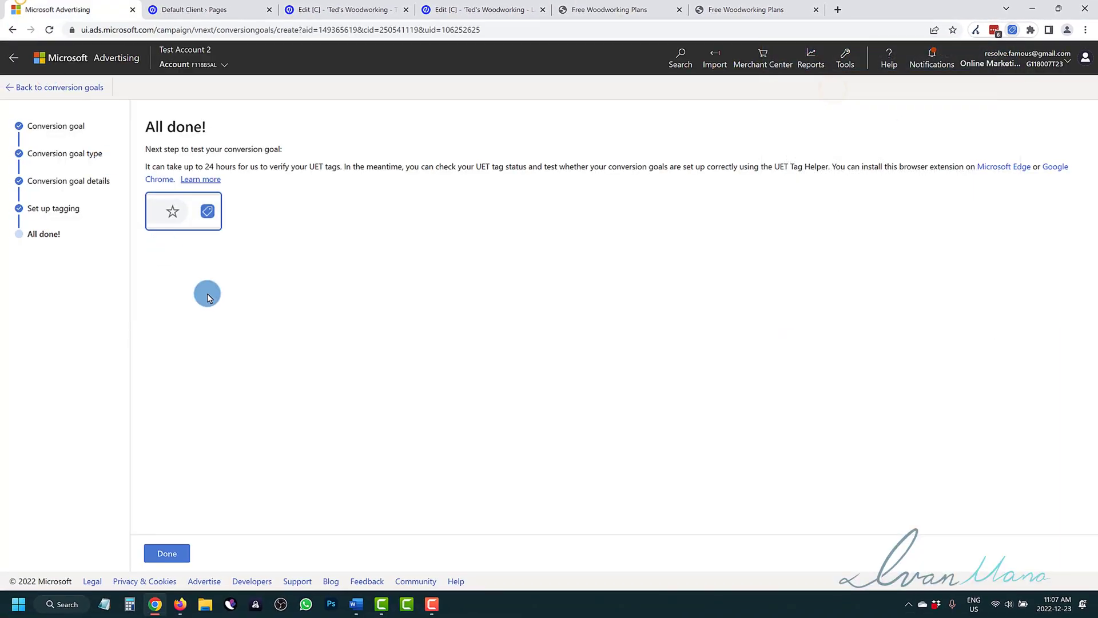
# Finish the wizard and find the free-guide sign-up goal, counting Unique conversions, in the goals table
pyautogui.click(167, 554)
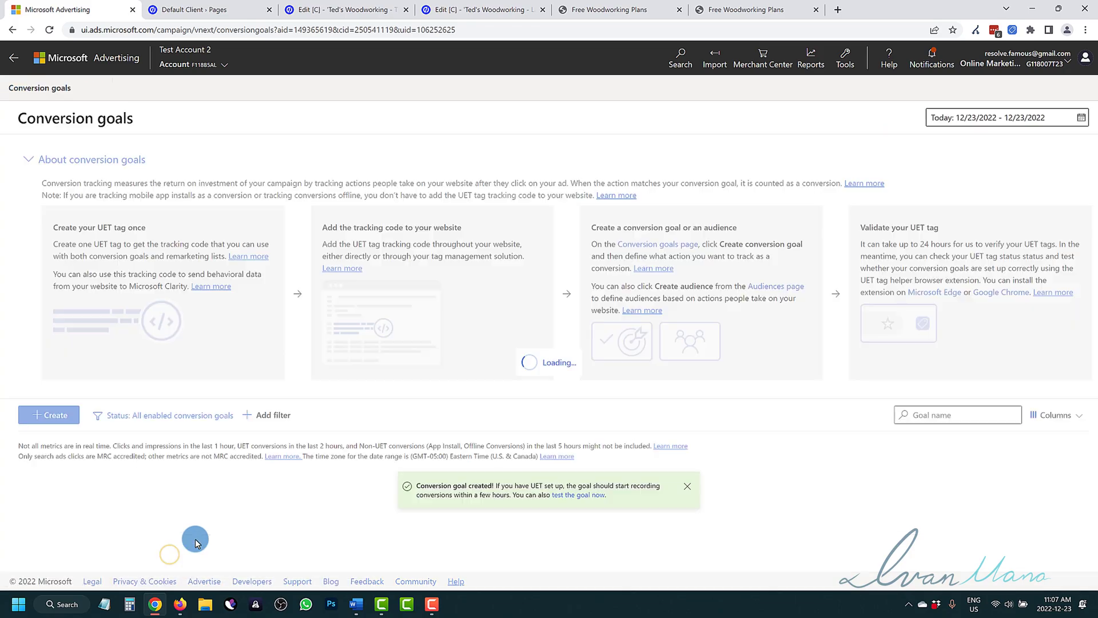
pyautogui.scroll(-2, 290, 458)
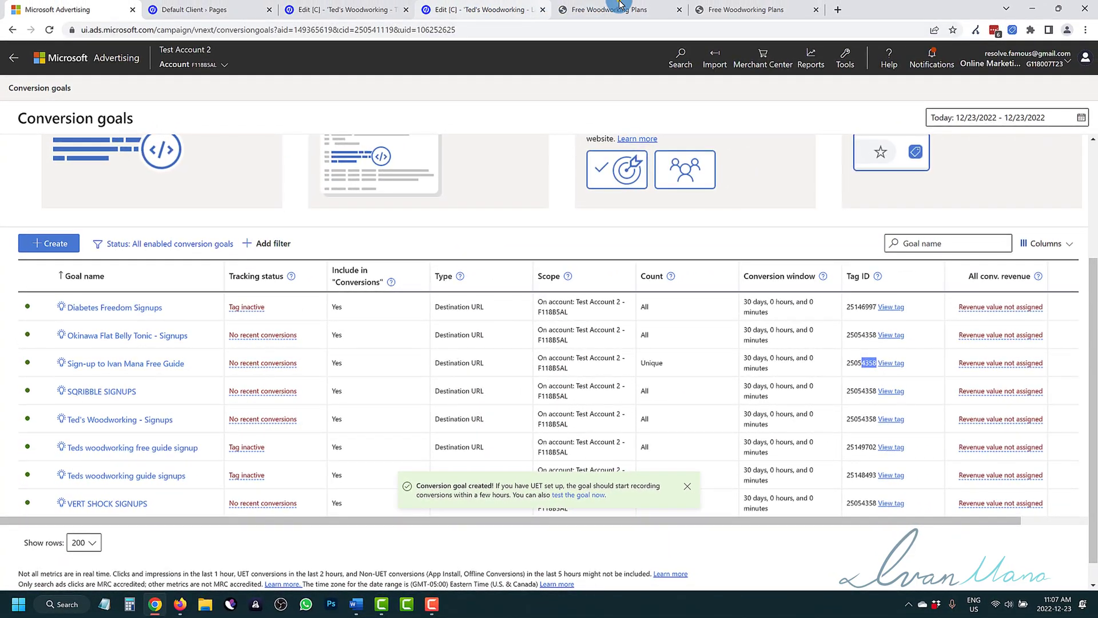
# Recheck the landing page's detected Tag ID in UET Tag Helper
pyautogui.click(621, 6)
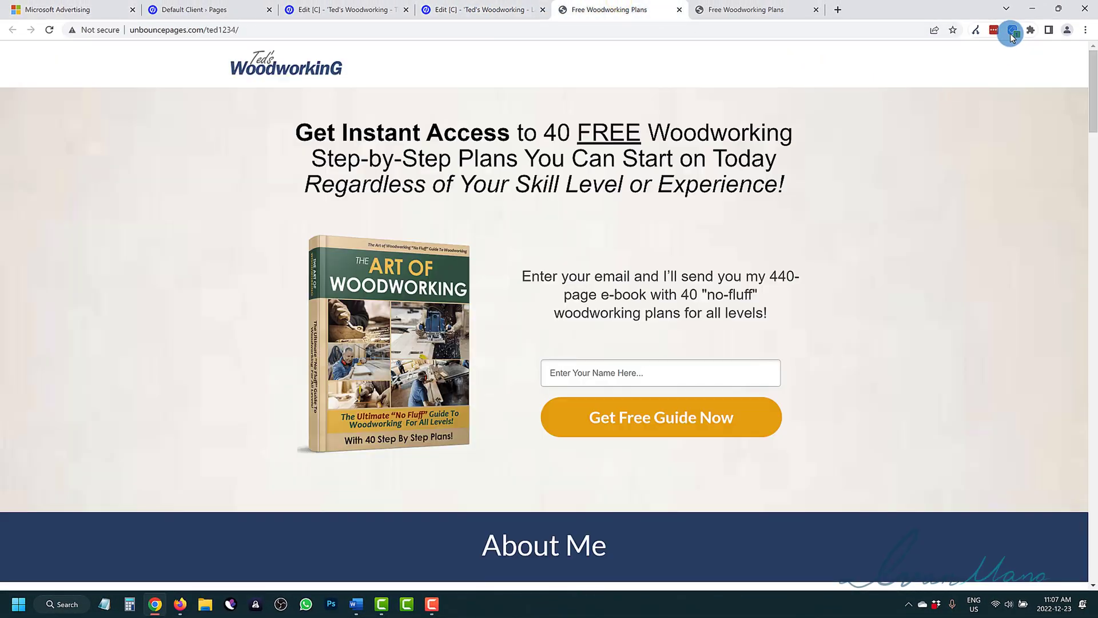
pyautogui.click(1012, 33)
pyautogui.click(826, 89)
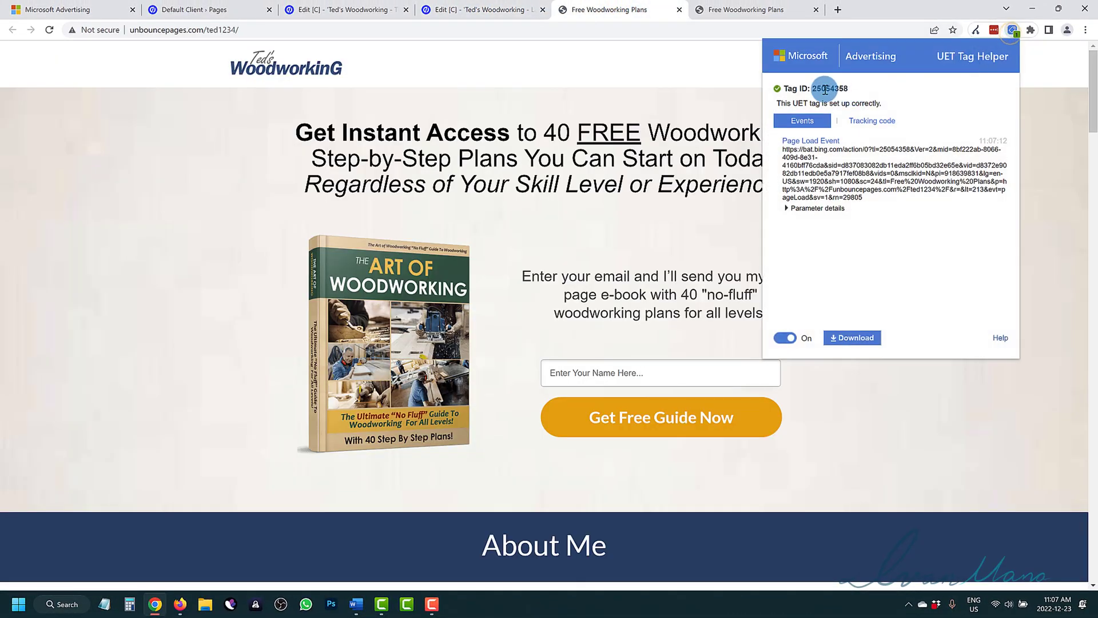
pyautogui.click(604, 103)
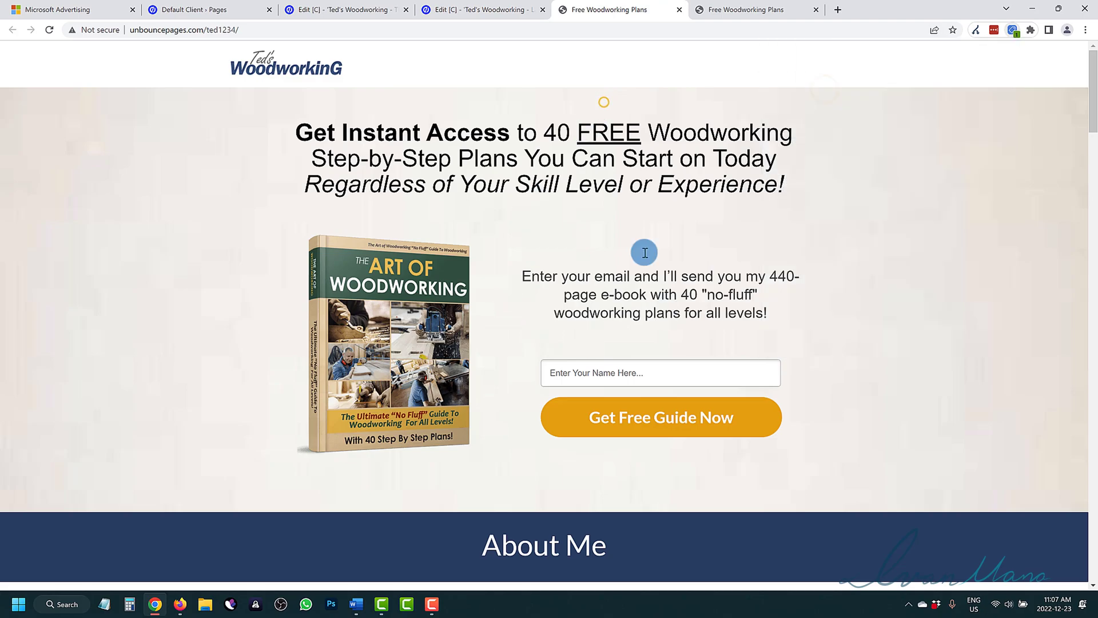
# Turn on UET Tag Helper for the thank-you page, reload, and confirm its tag is set up correctly
pyautogui.click(759, 3)
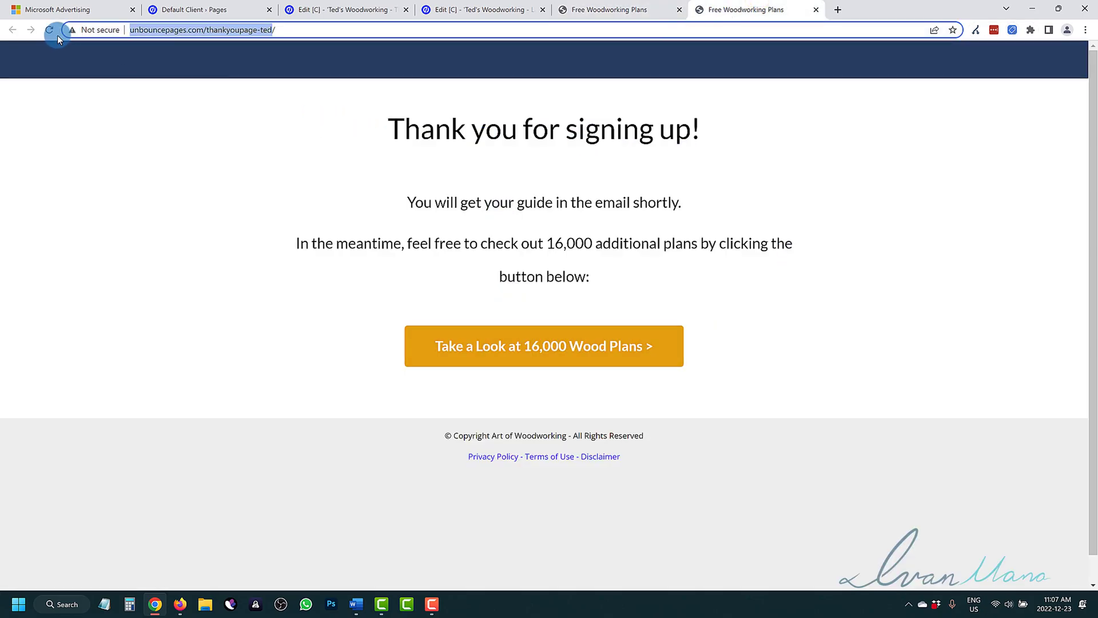
pyautogui.click(1012, 33)
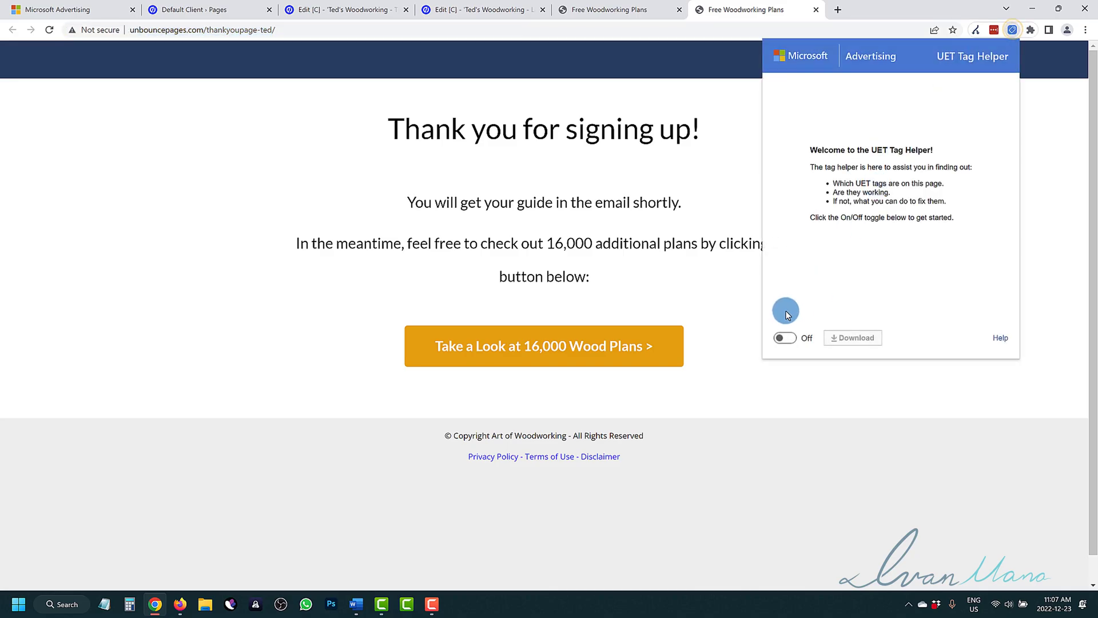
pyautogui.click(783, 336)
pyautogui.click(49, 30)
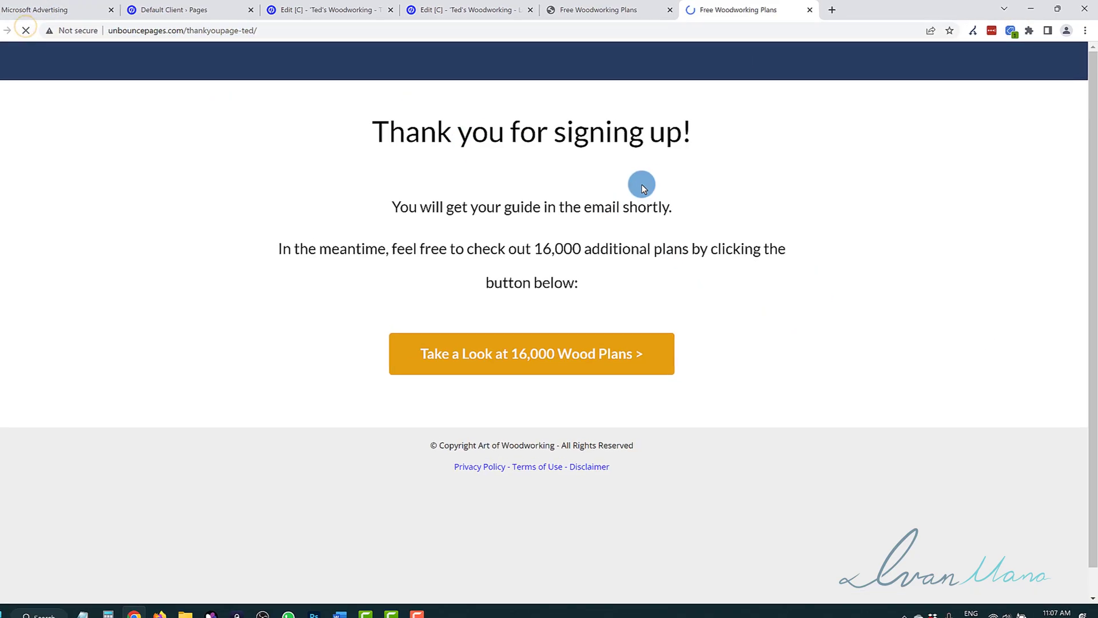
pyautogui.click(1011, 30)
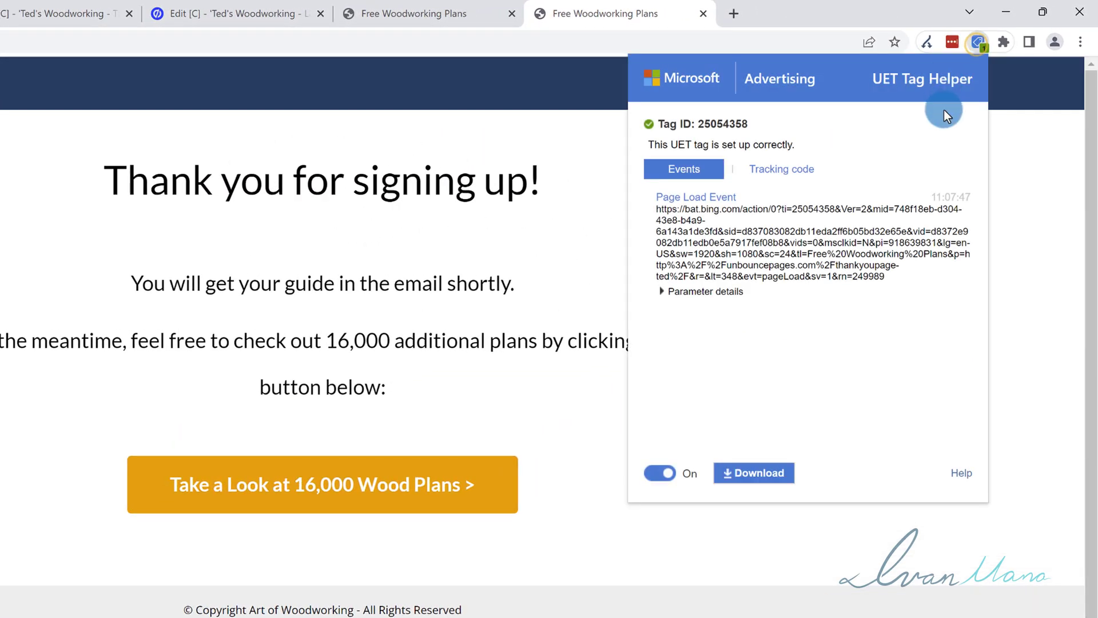
pyautogui.moveTo(705, 132)
pyautogui.mouseDown()
pyautogui.moveTo(724, 124)
pyautogui.moveTo(711, 118)
pyautogui.mouseUp()
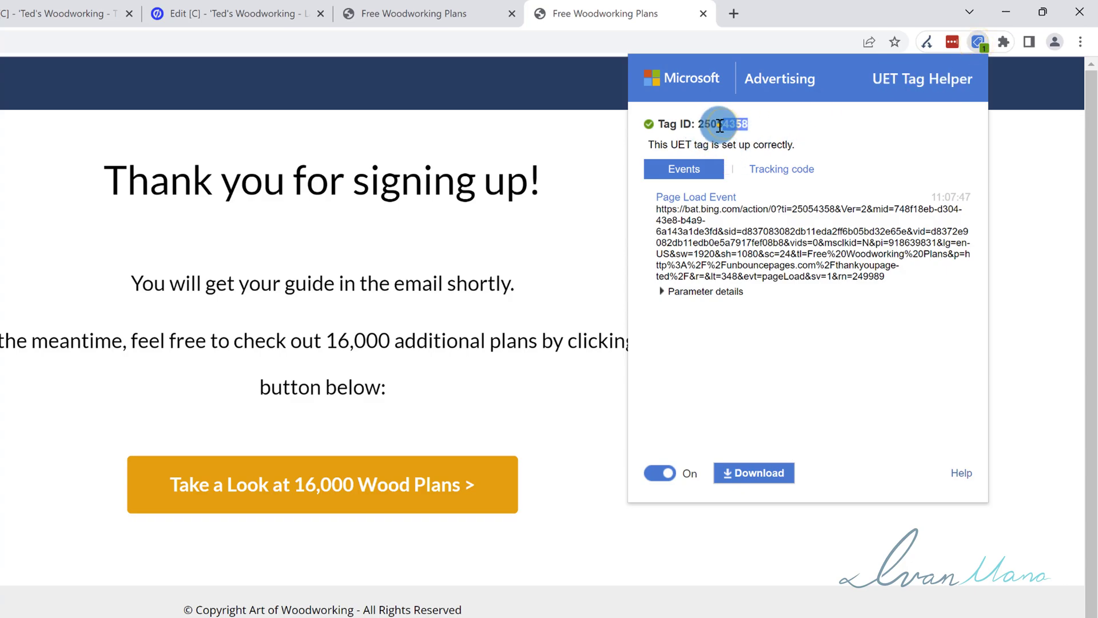
pyautogui.click(473, 157)
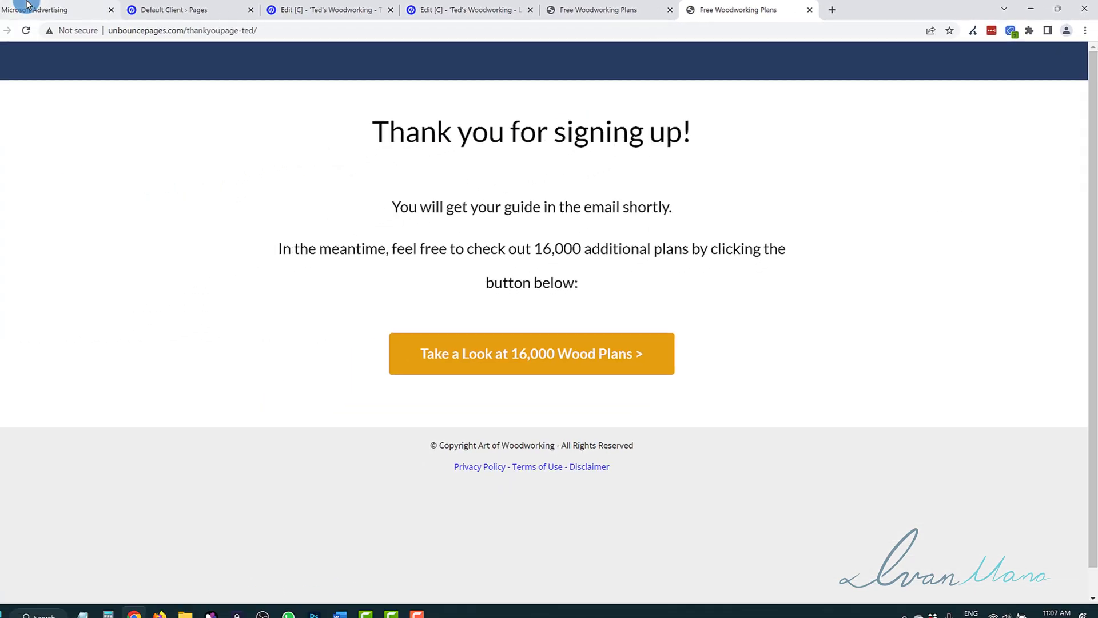
pyautogui.click(57, 9)
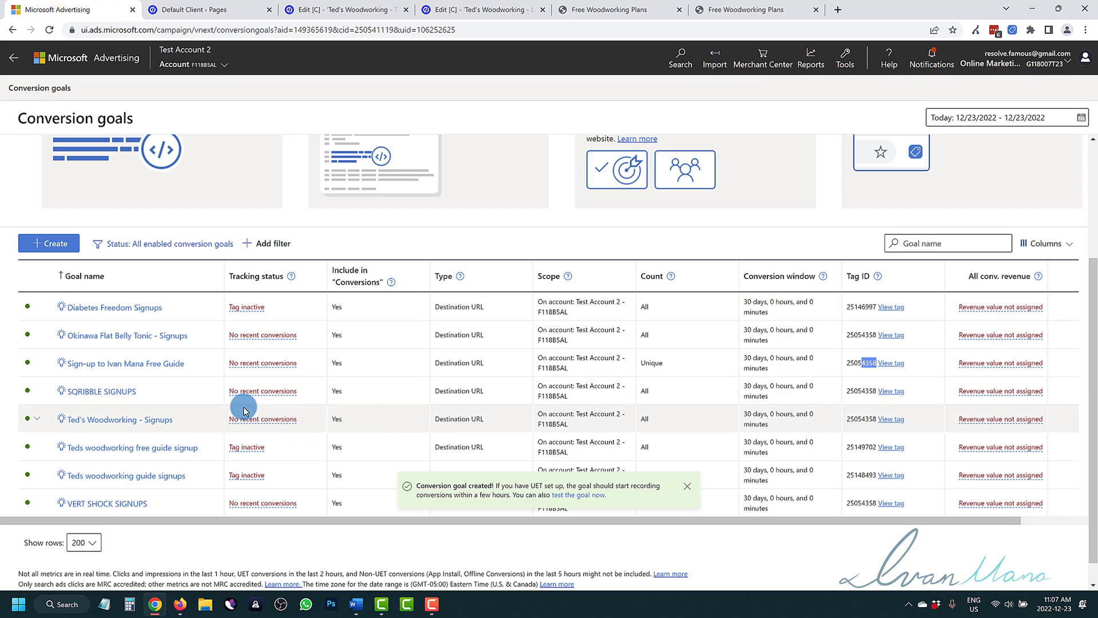
# Return to Campaigns and scroll the table right to show the Conv. column beside Spend
pyautogui.scroll(3, 254, 411)
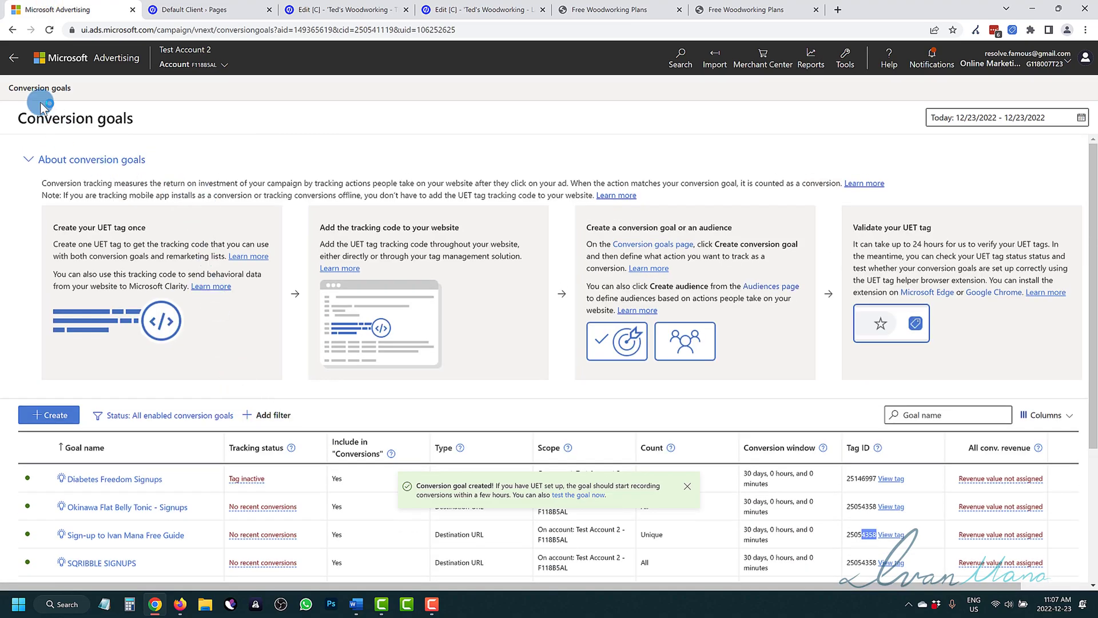
pyautogui.click(13, 63)
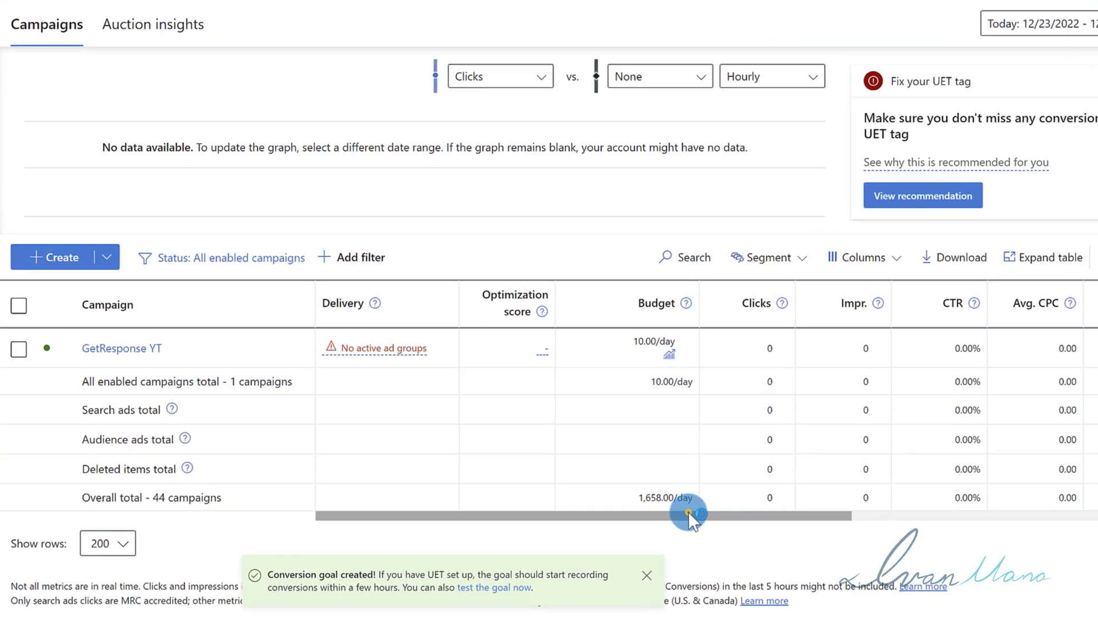
pyautogui.moveTo(716, 443); pyautogui.dragTo(912, 444)
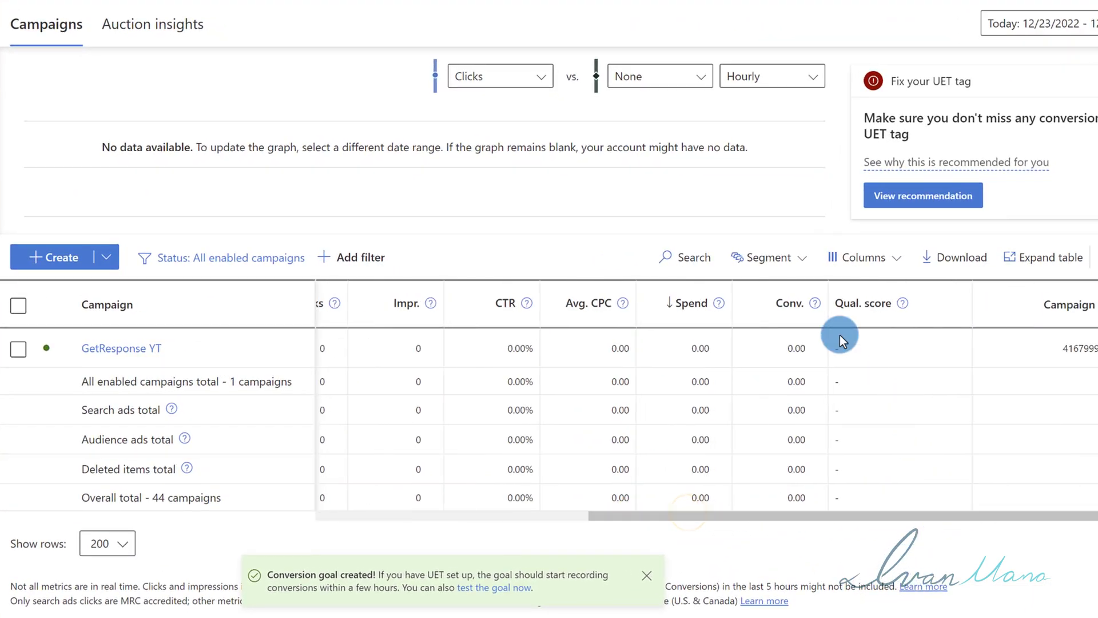
pyautogui.click(867, 265)
pyautogui.click(865, 289)
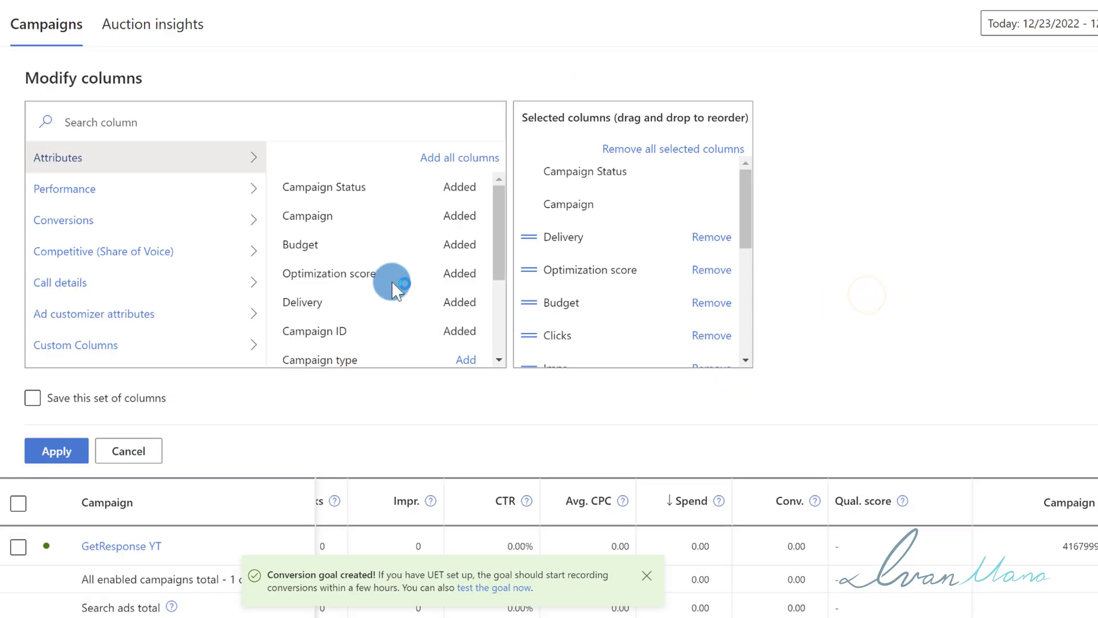
pyautogui.click(64, 220)
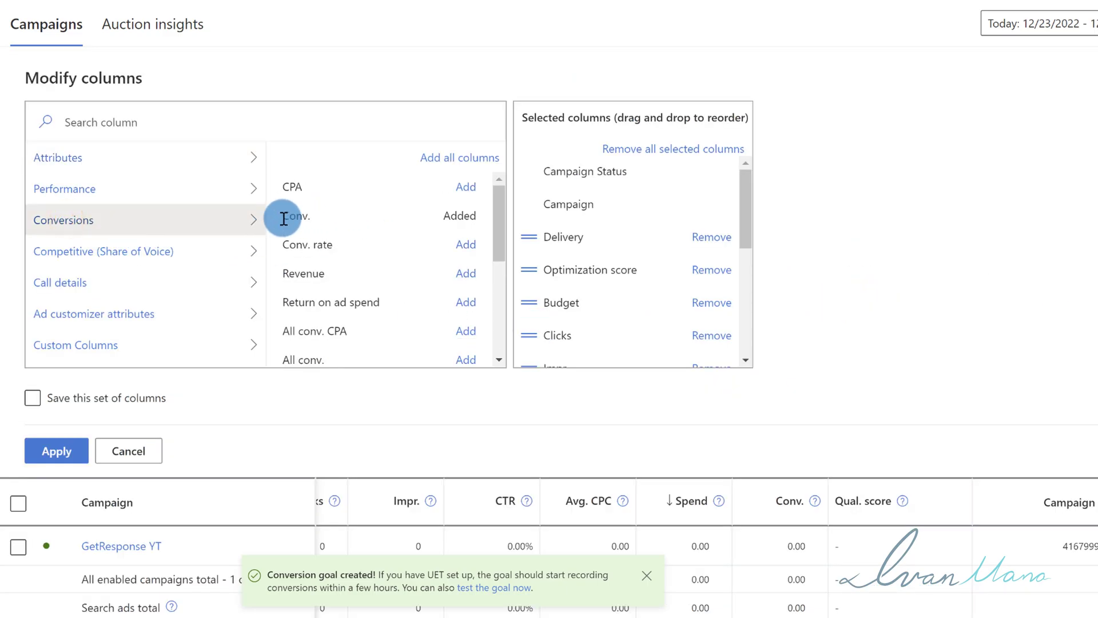
pyautogui.moveTo(284, 218); pyautogui.dragTo(453, 213)
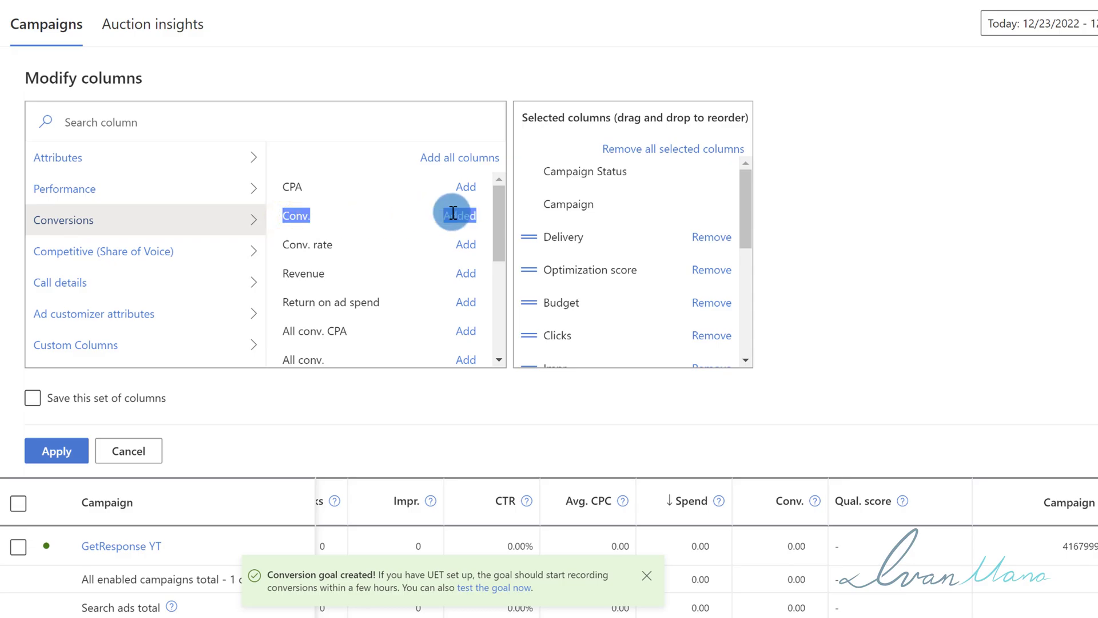
pyautogui.scroll(-5, 630, 235)
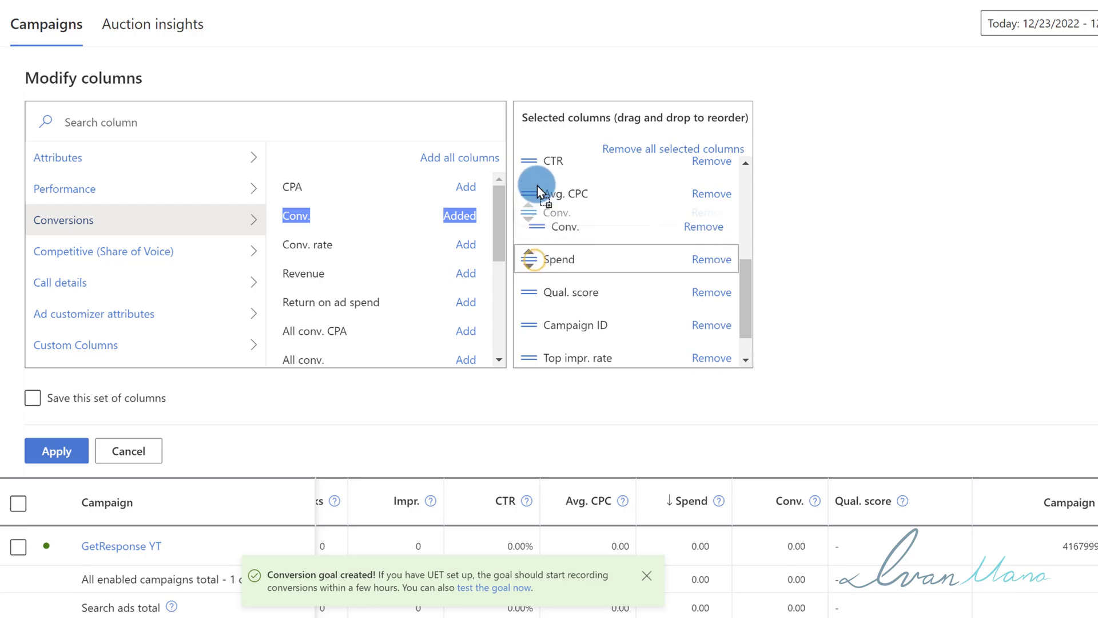
pyautogui.moveTo(537, 185); pyautogui.dragTo(532, 159)
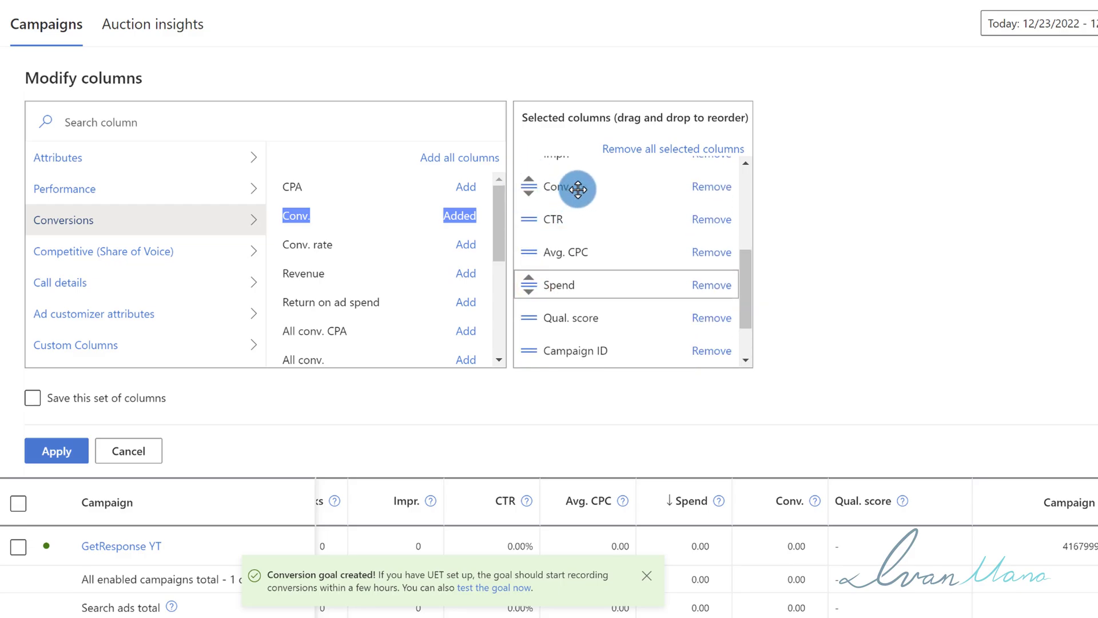
pyautogui.click(311, 242)
pyautogui.moveTo(307, 243); pyautogui.dragTo(289, 245)
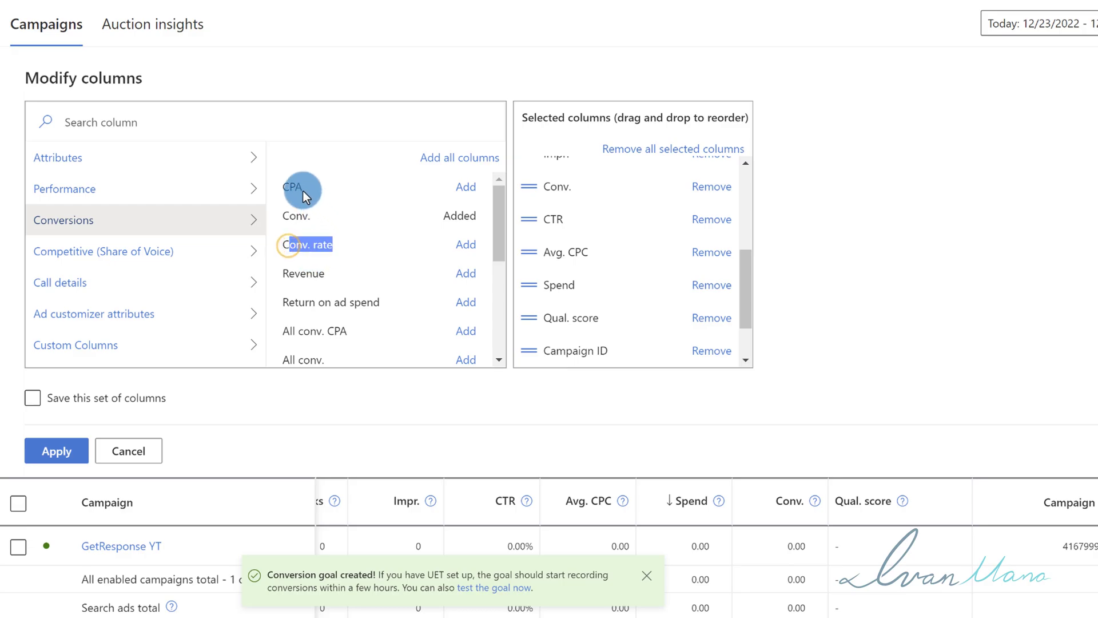
pyautogui.click(289, 187)
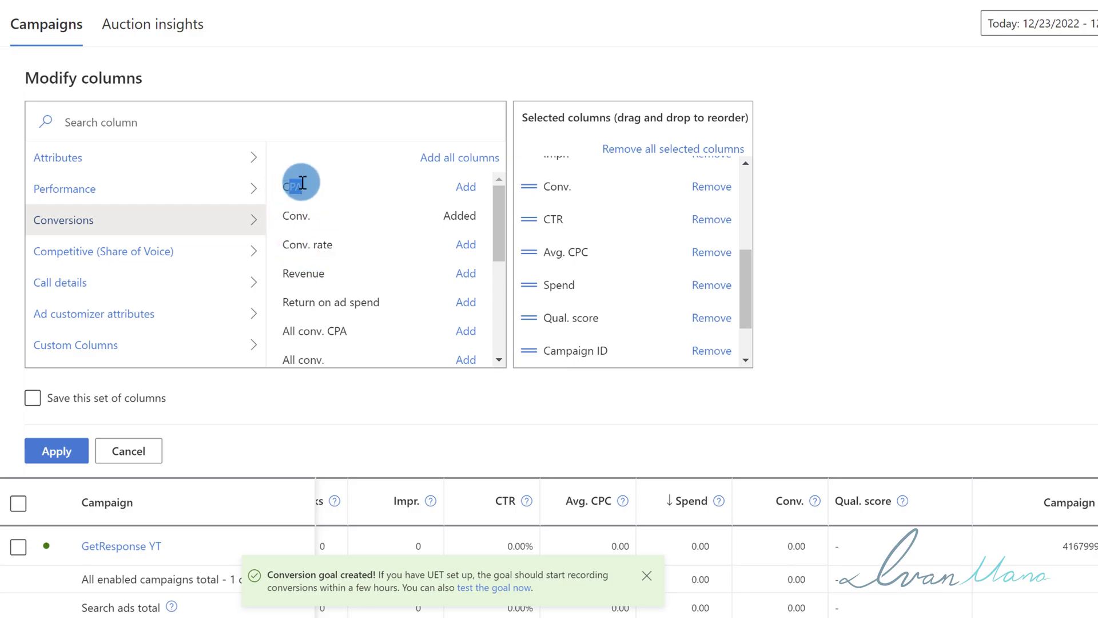
pyautogui.scroll(-1, 314, 224)
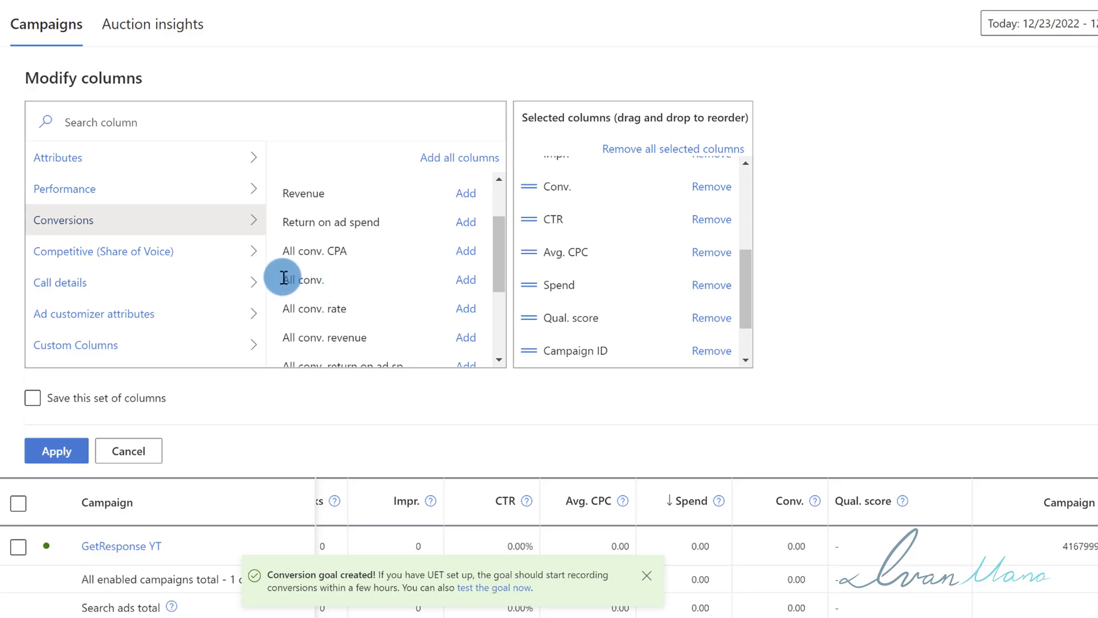
pyautogui.moveTo(282, 278); pyautogui.dragTo(331, 278)
pyautogui.scroll(3, 306, 244)
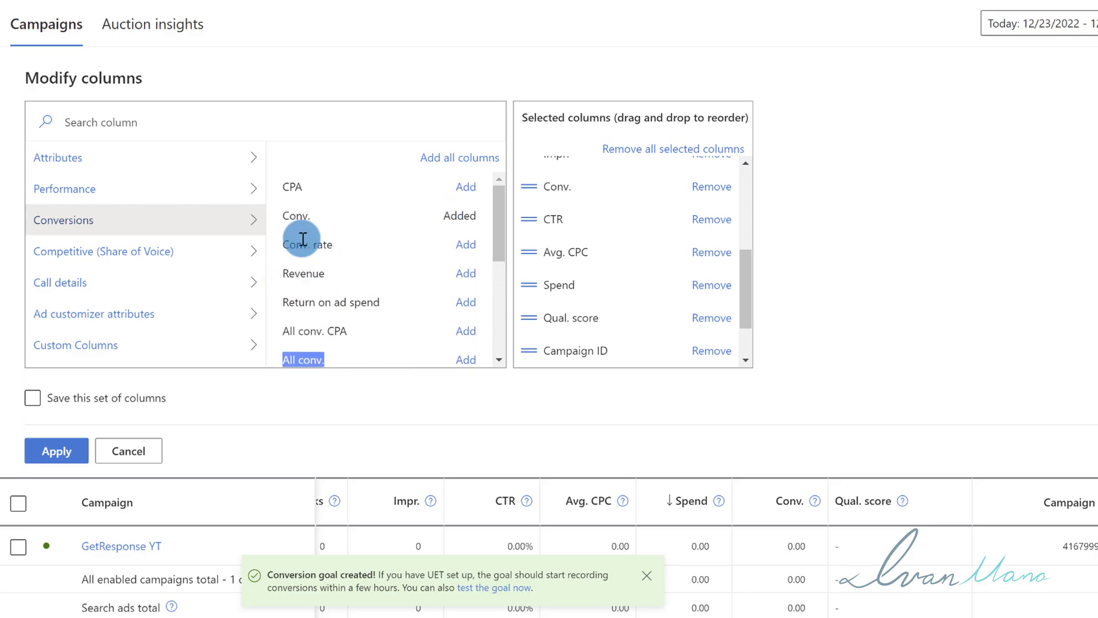
pyautogui.click(287, 217)
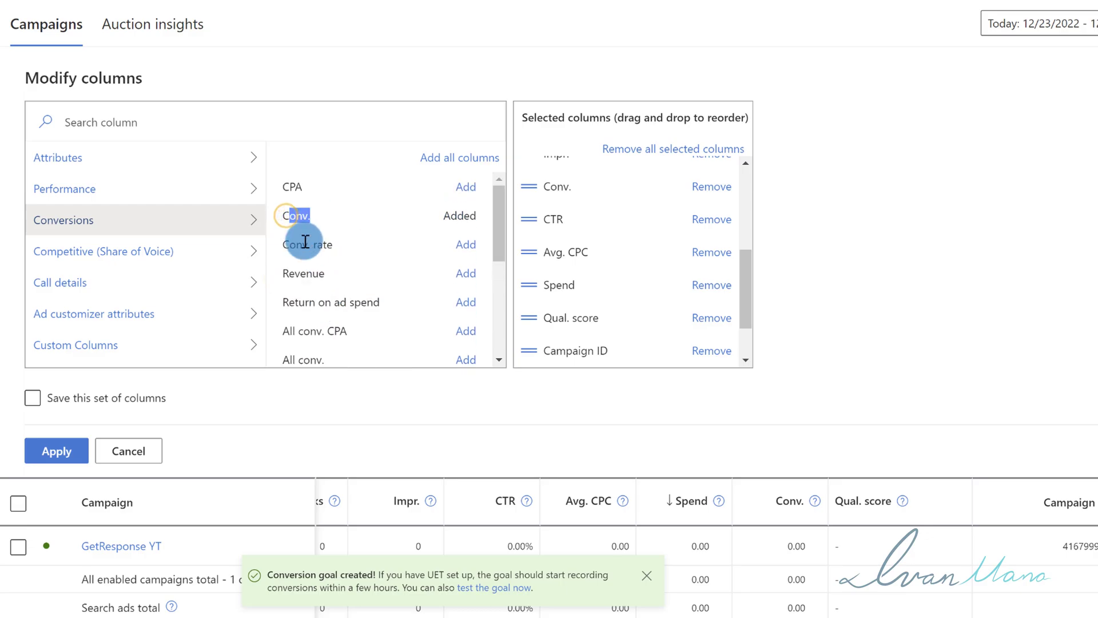
pyautogui.scroll(-3, 289, 246)
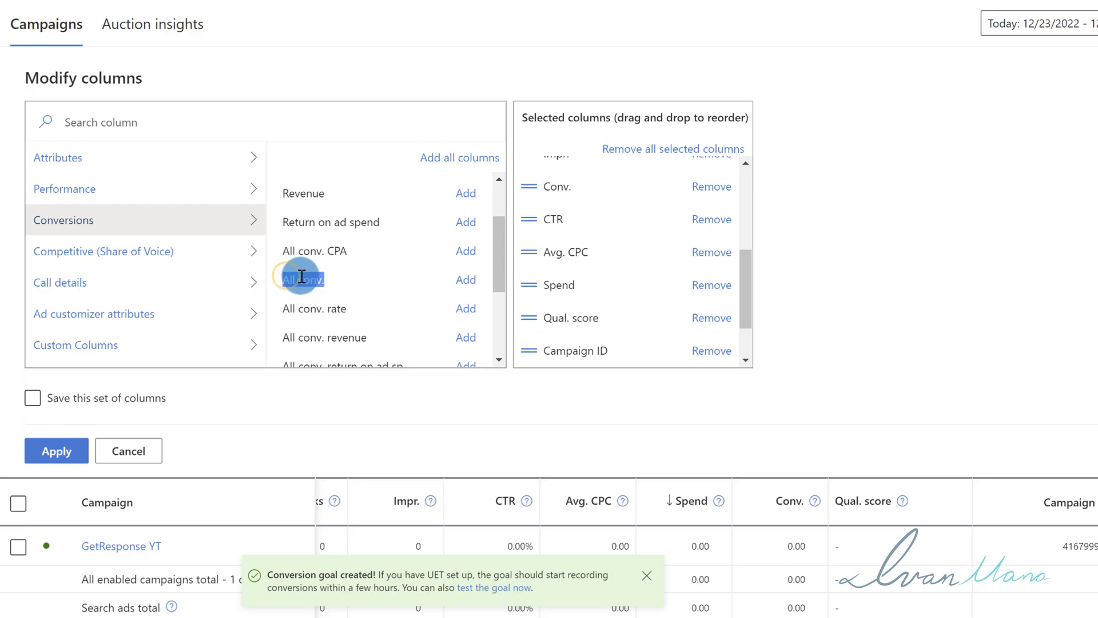
pyautogui.click(305, 277)
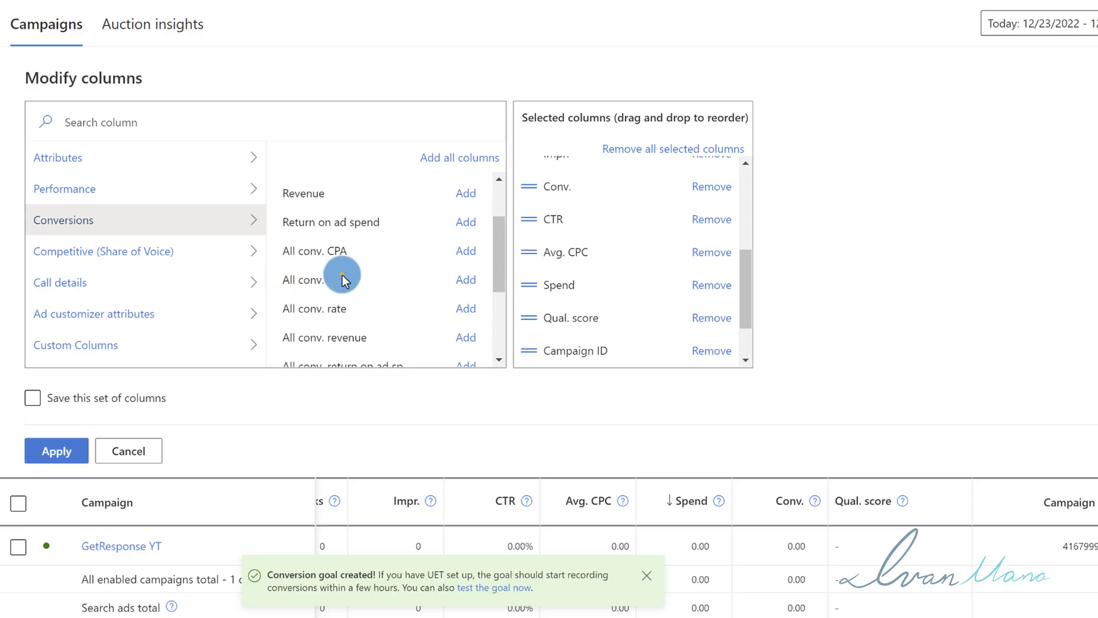
pyautogui.moveTo(343, 276); pyautogui.dragTo(282, 277)
pyautogui.scroll(3, 303, 246)
pyautogui.moveTo(319, 216); pyautogui.dragTo(277, 223)
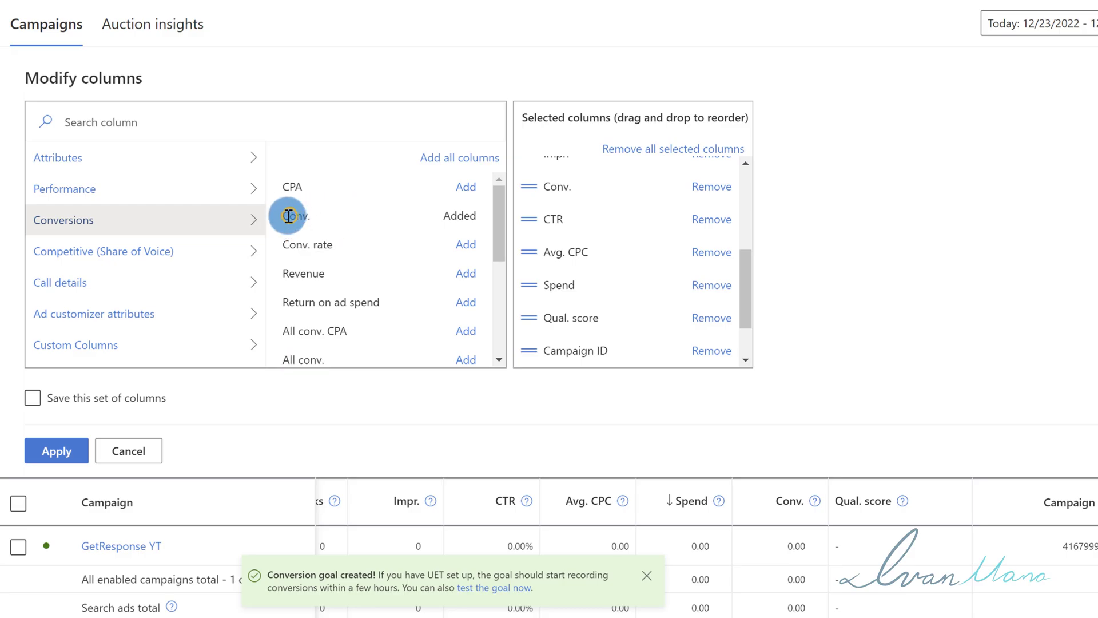
pyautogui.moveTo(278, 215); pyautogui.dragTo(476, 212)
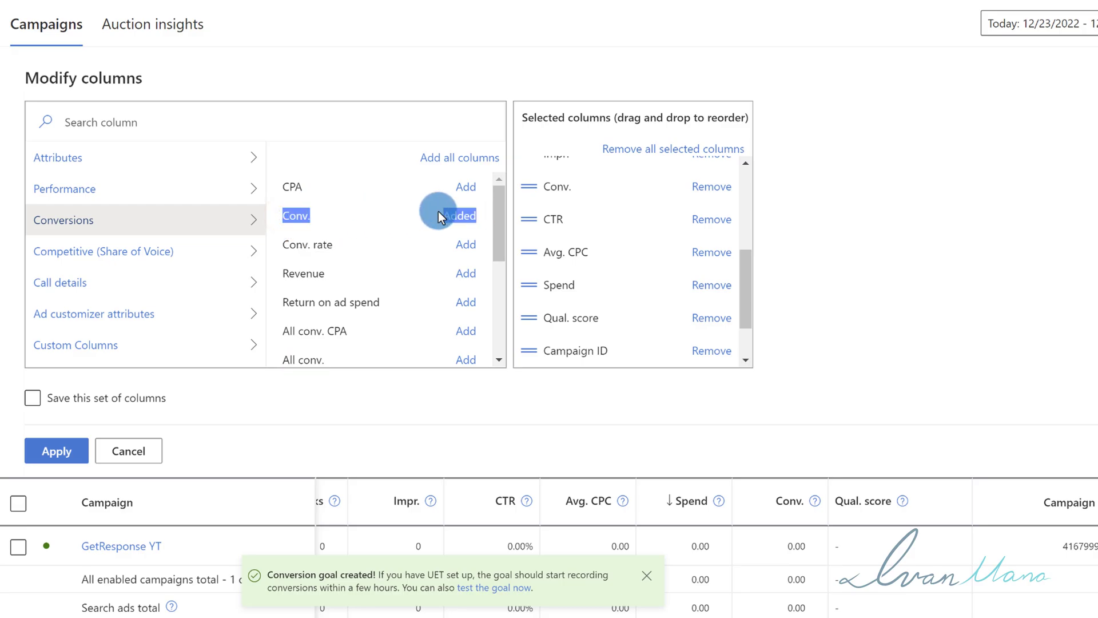
pyautogui.click(292, 218)
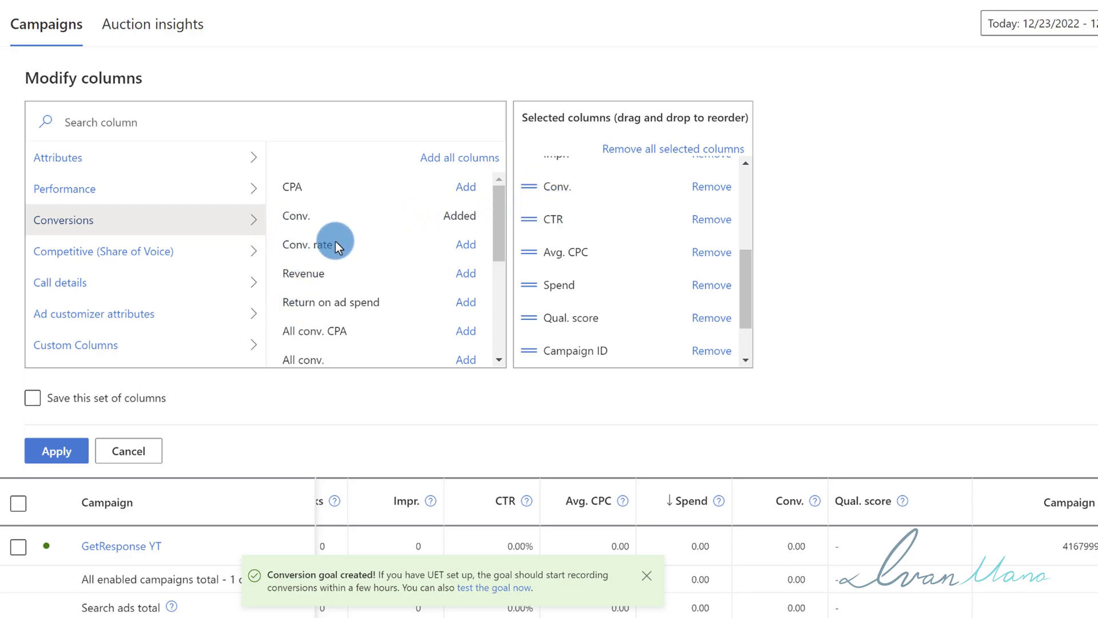
pyautogui.scroll(-3, 335, 235)
pyautogui.scroll(3, 336, 238)
pyautogui.moveTo(282, 216); pyautogui.dragTo(477, 210)
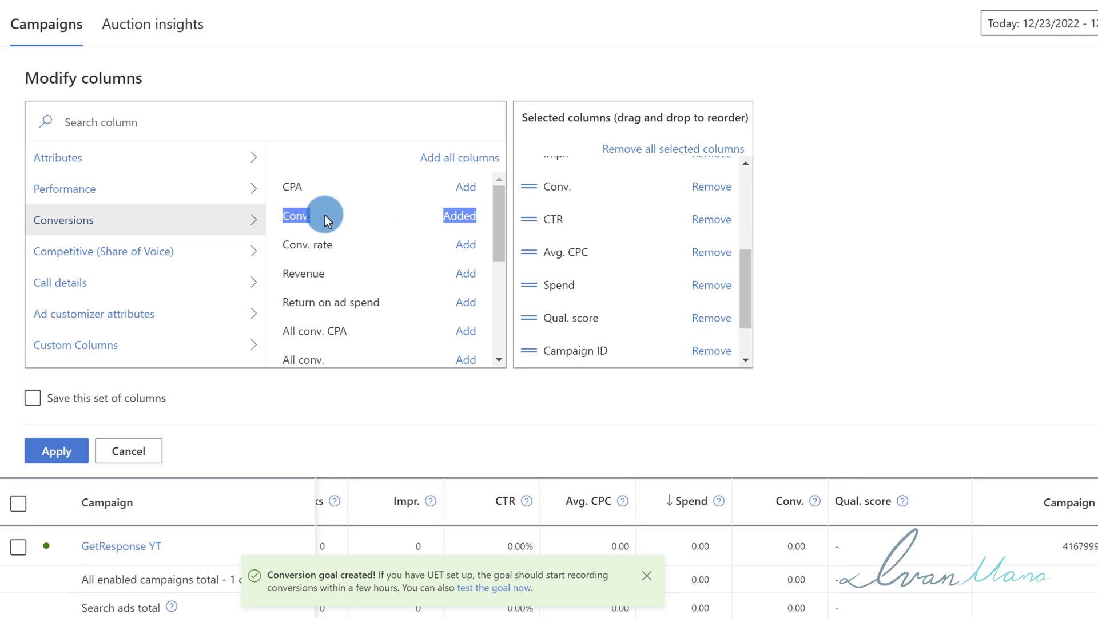
pyautogui.scroll(-2, 342, 262)
pyautogui.moveTo(280, 282); pyautogui.dragTo(324, 282)
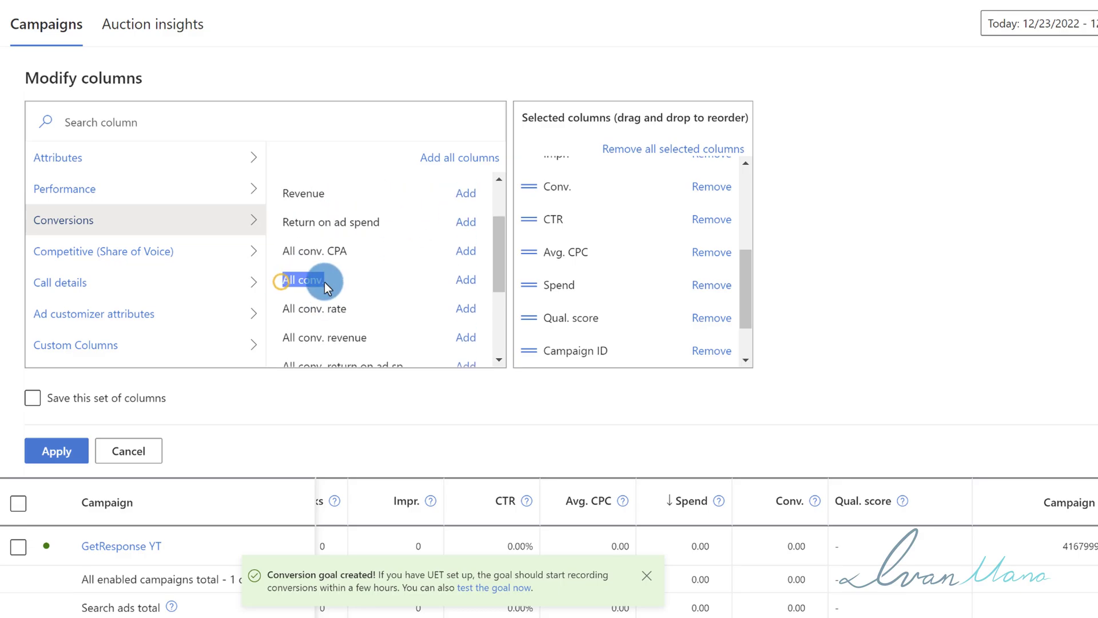
pyautogui.scroll(2, 309, 251)
pyautogui.click(130, 453)
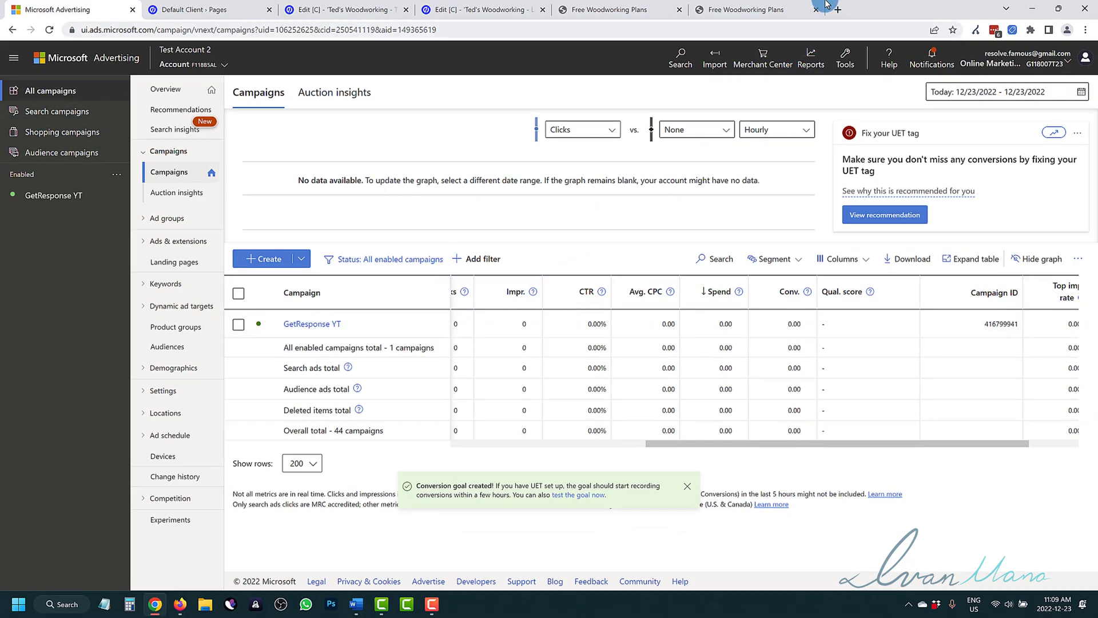
# Load ivanmana.com in a new tab and look over its 55-Page Guide on Affiliate Marketing headline
pyautogui.hotkey('ctrl', 't')
pyautogui.write('ivanmana.com')
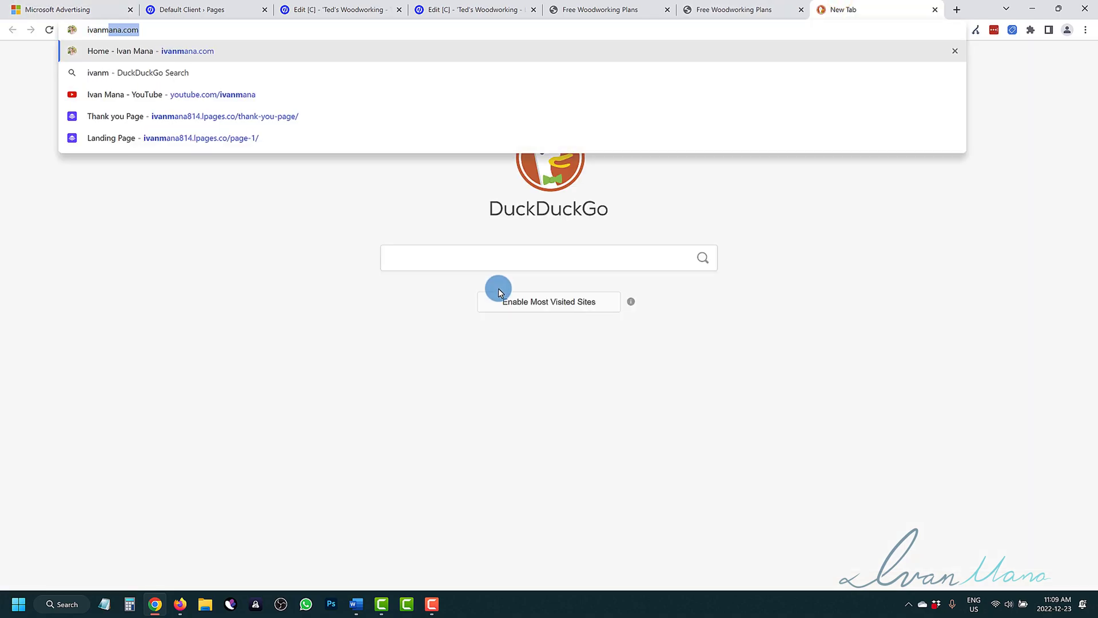
pyautogui.press('Return')
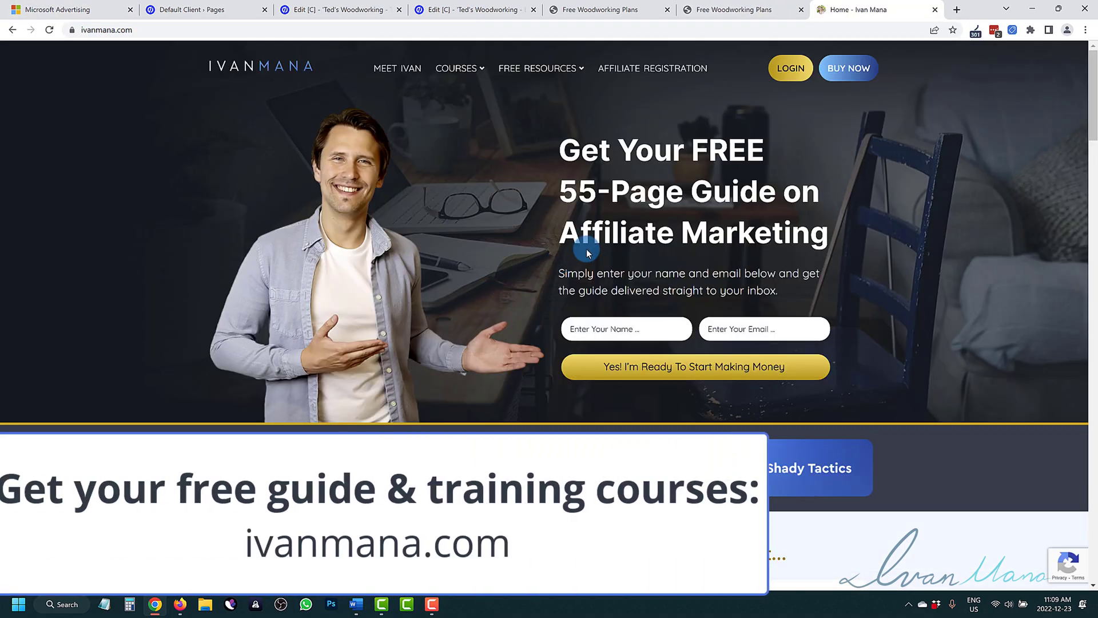
pyautogui.moveTo(560, 184); pyautogui.dragTo(807, 227)
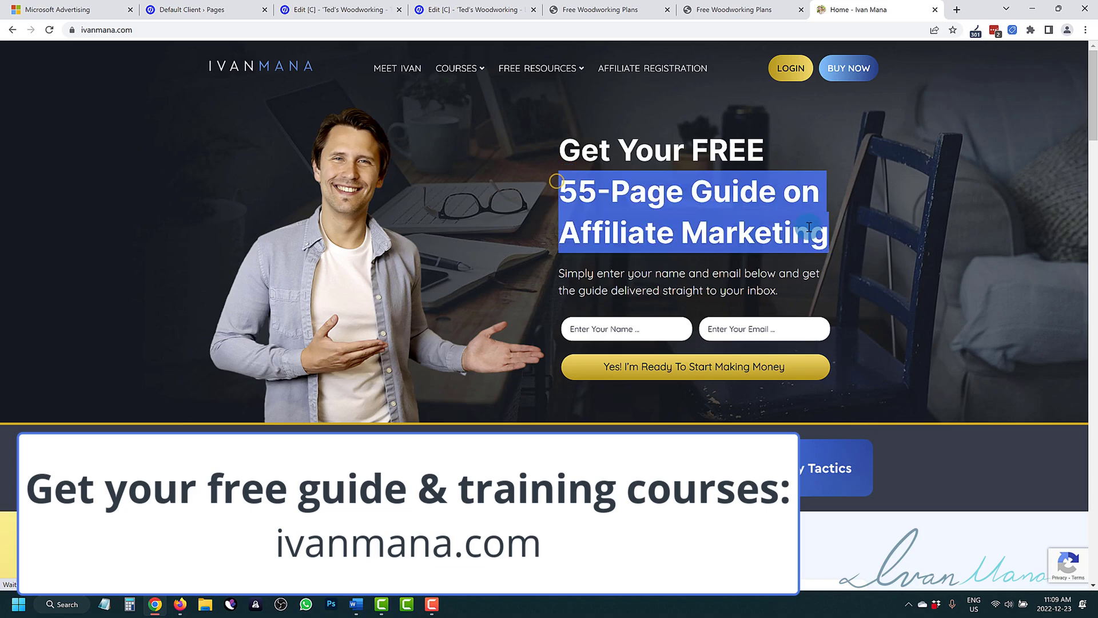
pyautogui.click(705, 223)
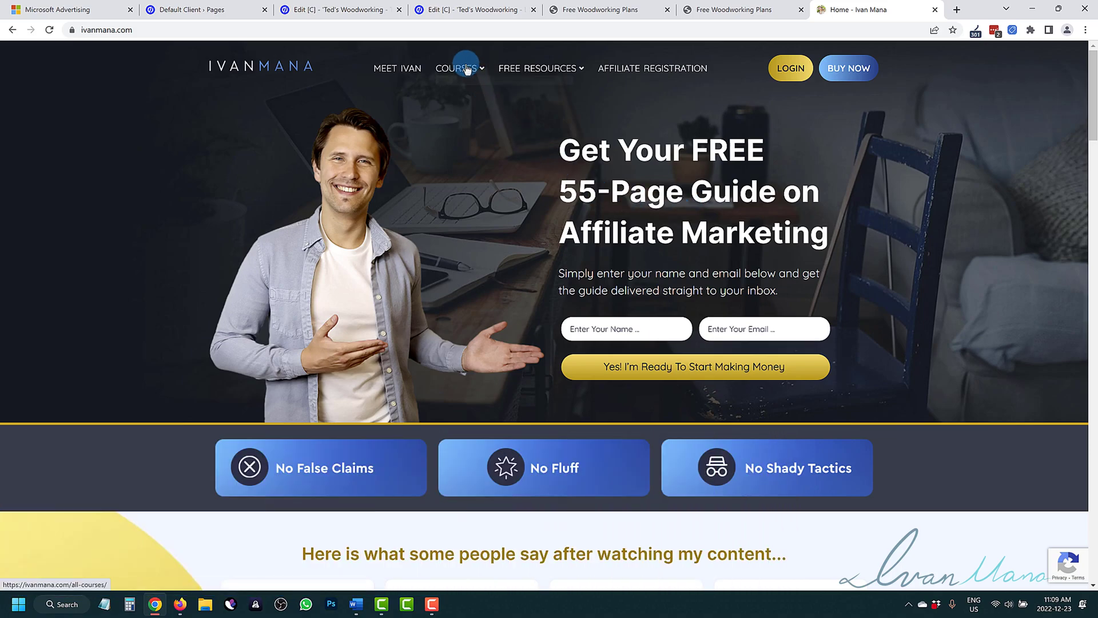
pyautogui.moveTo(461, 69)
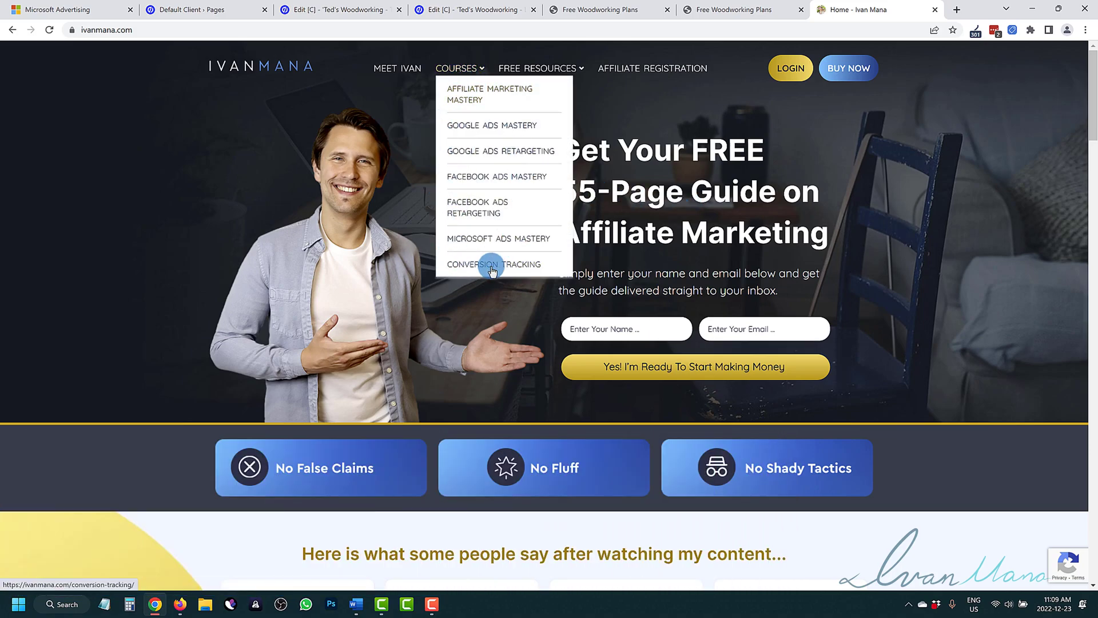